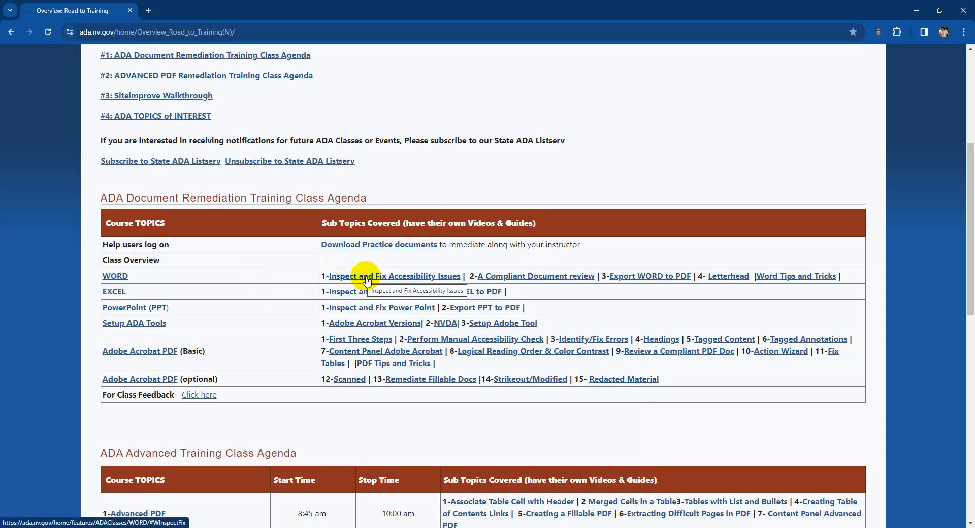
# - Switch to Non-CompliantDoc.docx in Word and run the accessibility checker on it
pyautogui.moveTo(112, 527)
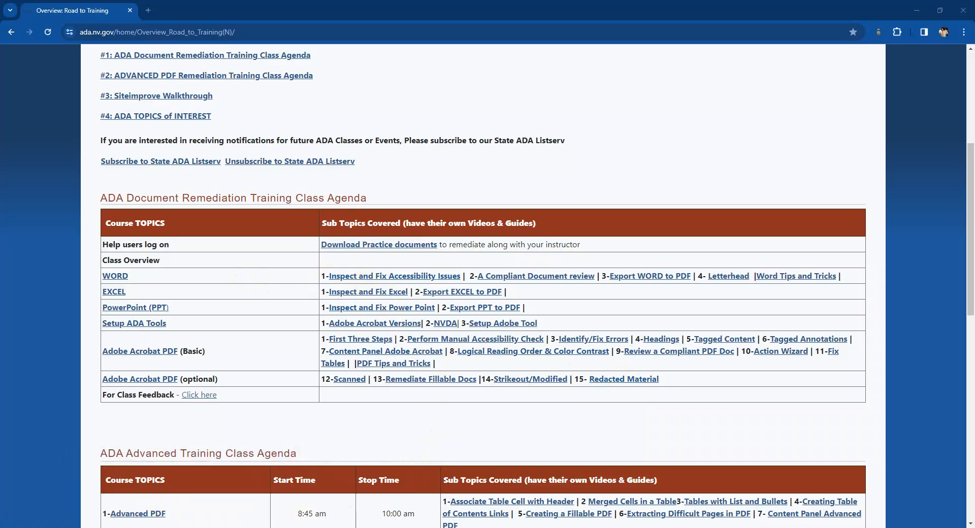
pyautogui.moveTo(233, 527)
pyautogui.click(327, 502)
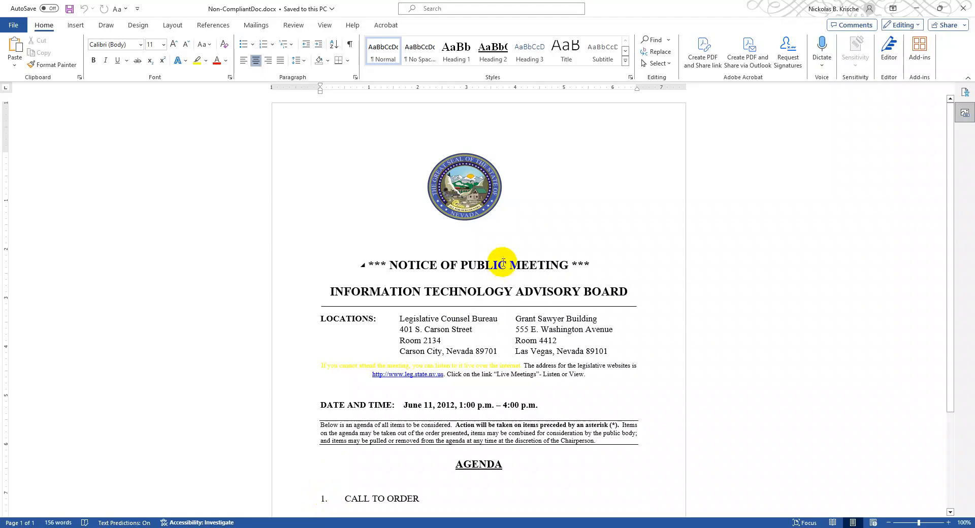
pyautogui.scroll(-1, 395, 257)
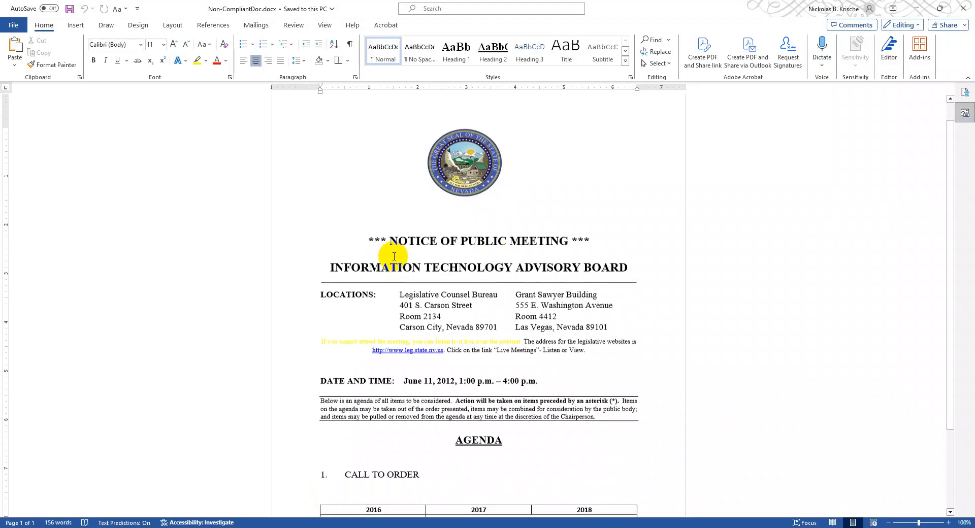
pyautogui.click(407, 224)
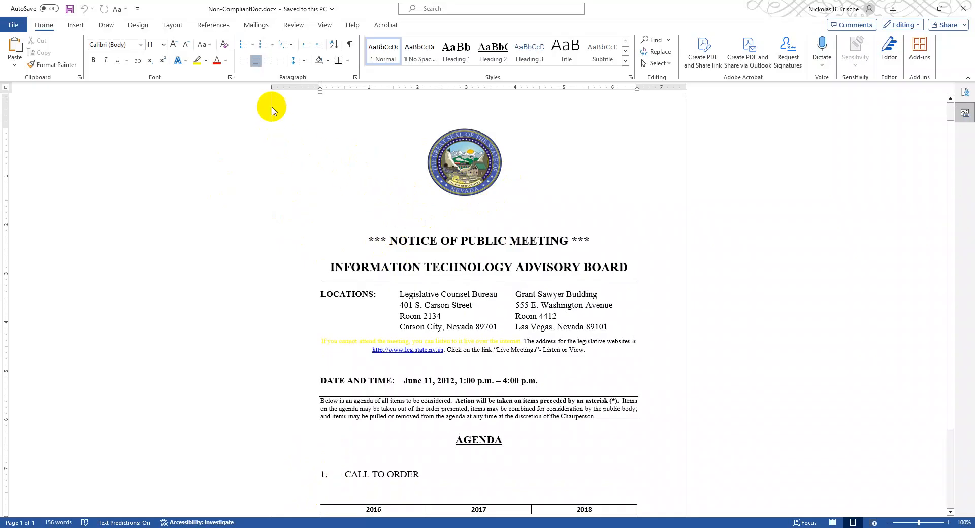
pyautogui.click(294, 28)
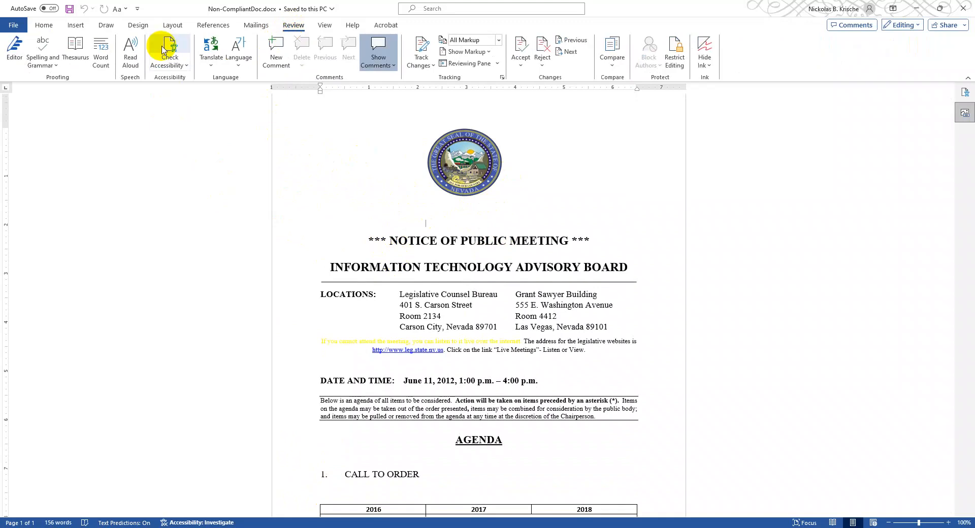
pyautogui.click(163, 49)
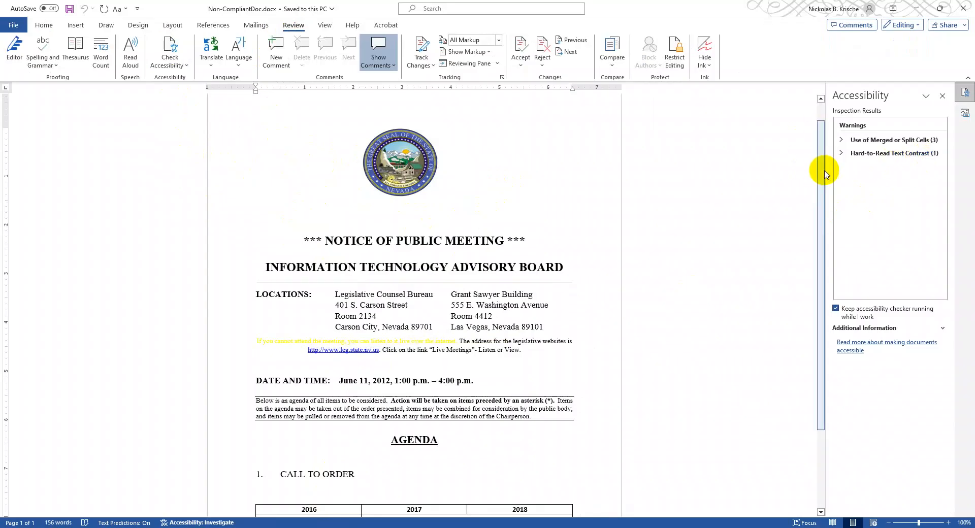
# - Rerun the accessibility check through the document information's issue-checking options
pyautogui.click(13, 27)
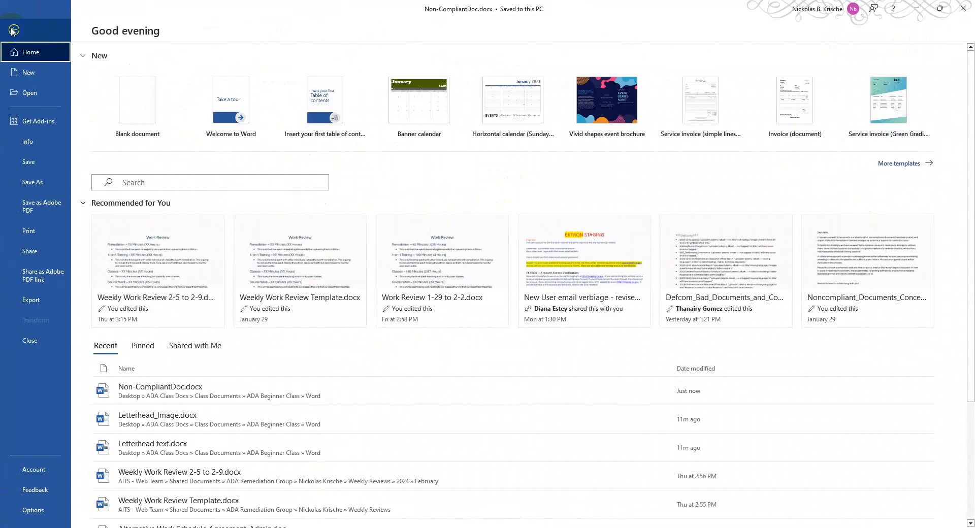
pyautogui.click(29, 145)
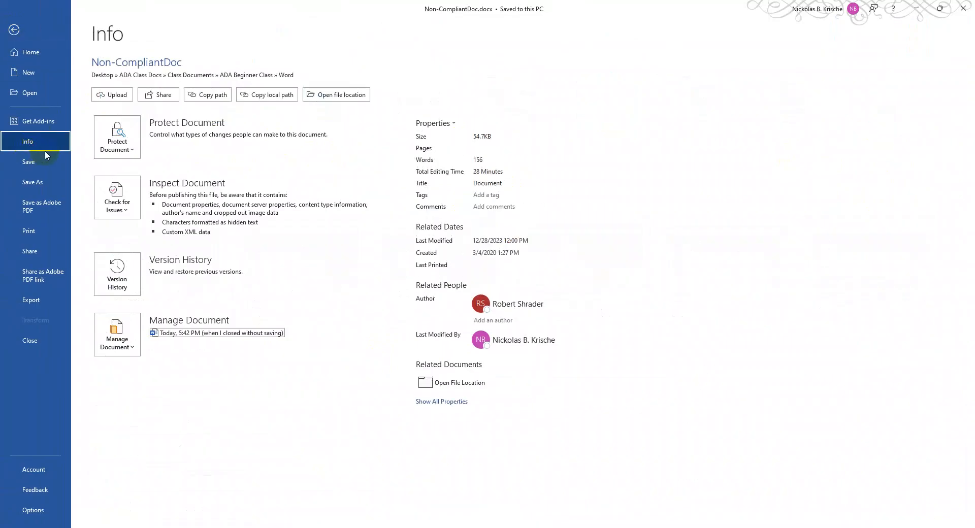
pyautogui.click(125, 205)
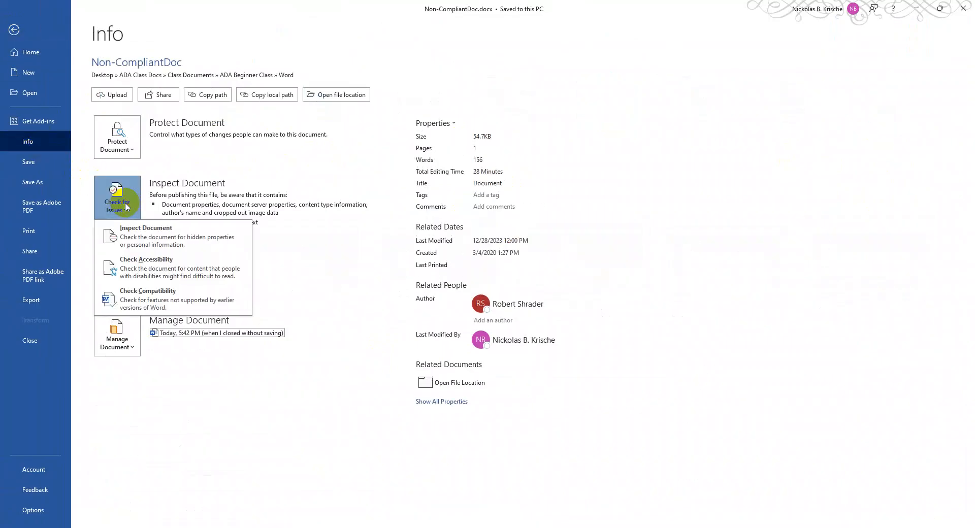
pyautogui.click(140, 269)
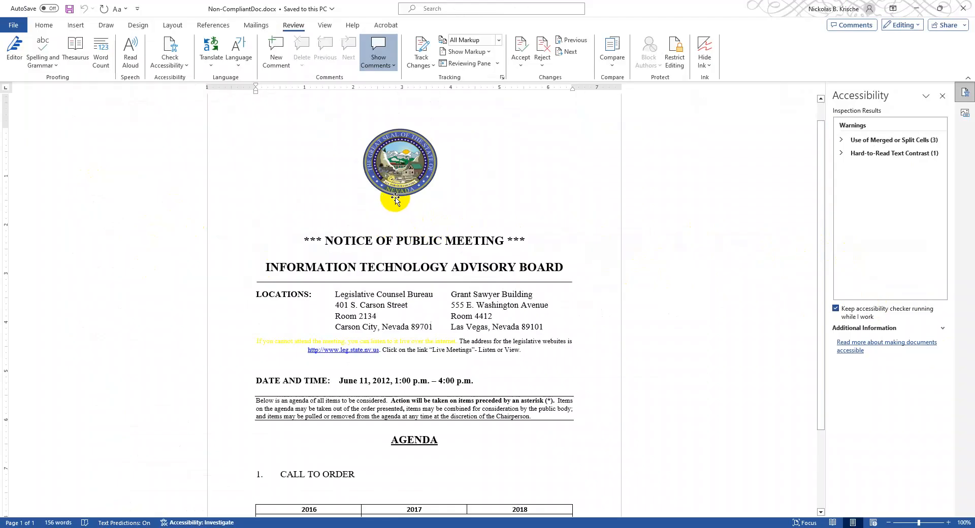
# - Review the alt text of the state seal image above the meeting notice, and return to the accessibility results
pyautogui.click(404, 160)
pyautogui.rightClick(402, 162)
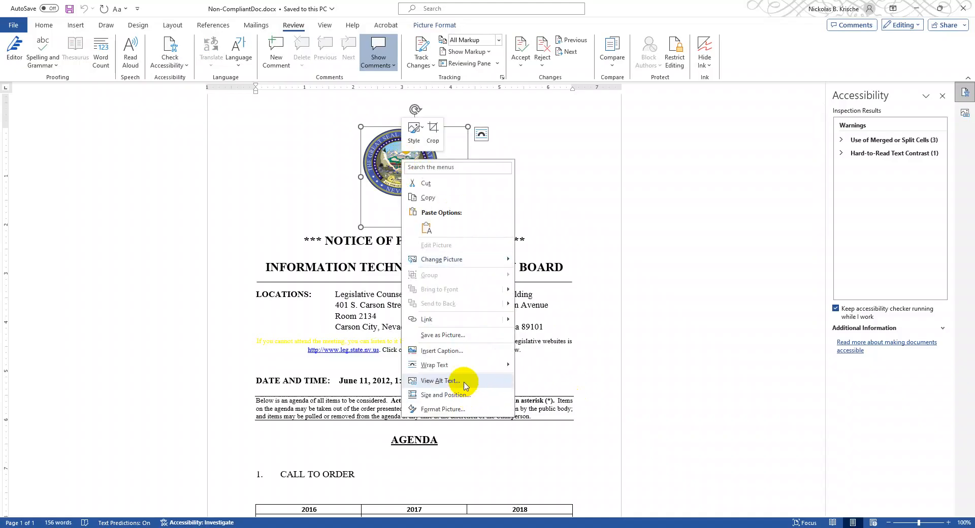
pyautogui.click(440, 380)
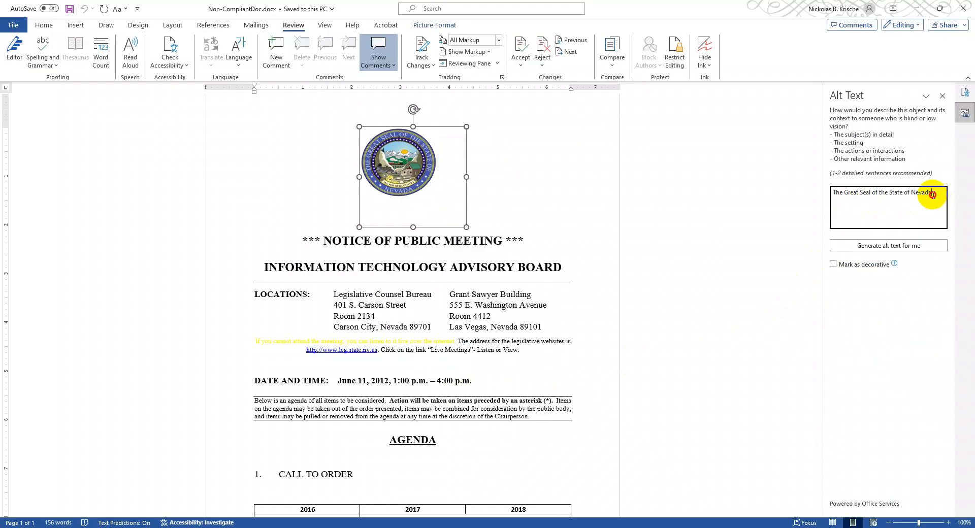
pyautogui.moveTo(933, 195)
pyautogui.mouseDown()
pyautogui.moveTo(838, 198)
pyautogui.moveTo(931, 204)
pyautogui.mouseUp()
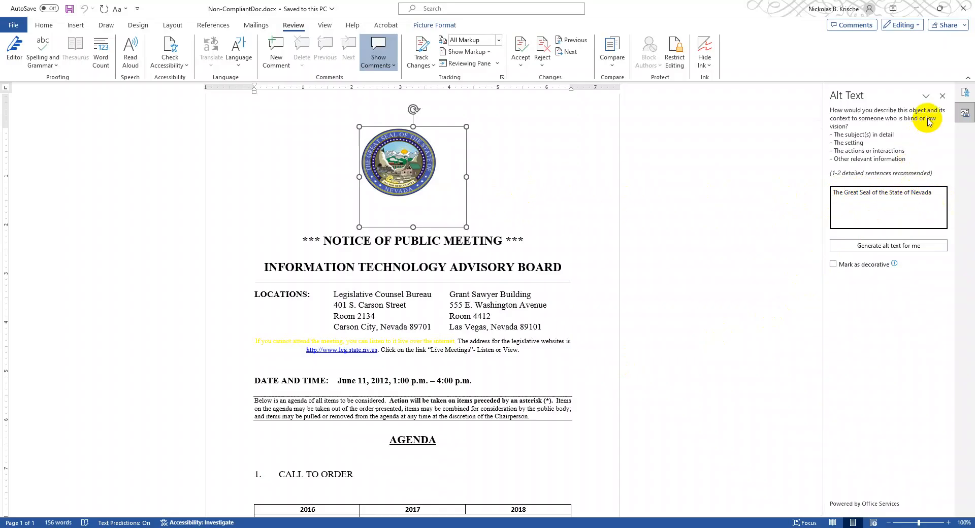
pyautogui.click(943, 100)
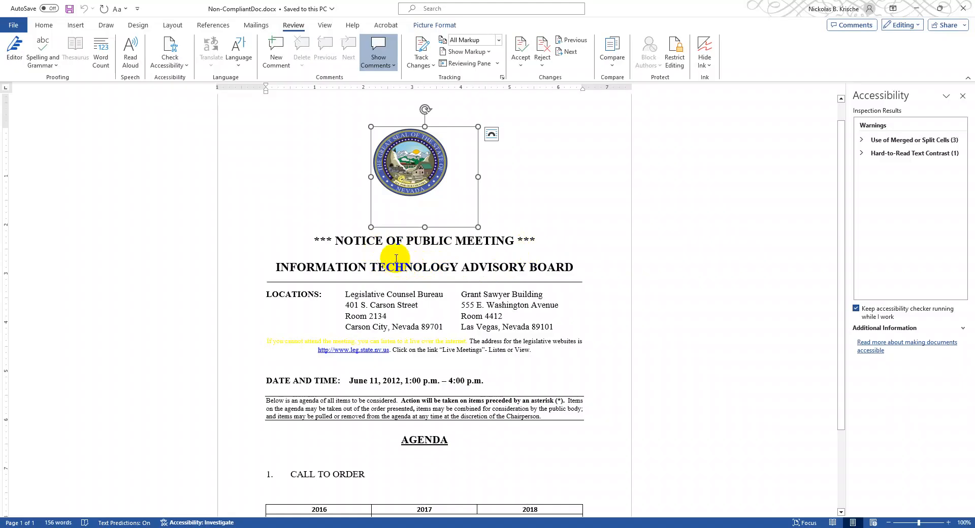
# - Start a new style from the "INFORMATION TECHNOLOGY ADVISORY BOARD" heading and name it Custom Heading 1
pyautogui.click(393, 243)
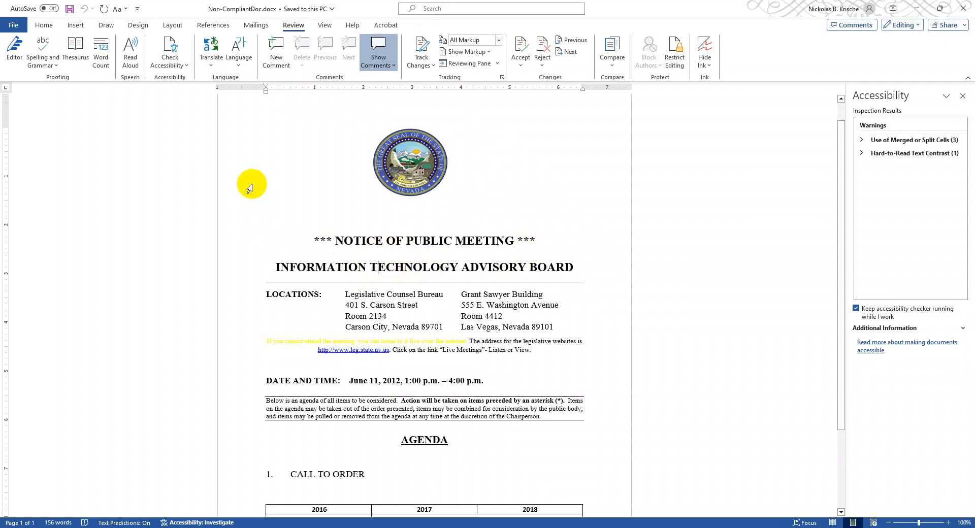
pyautogui.click(50, 30)
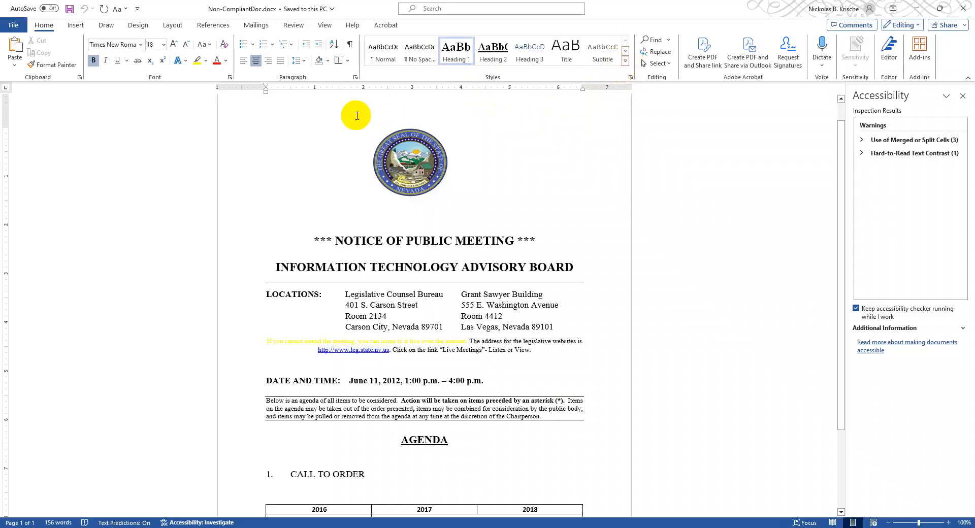
pyautogui.click(630, 80)
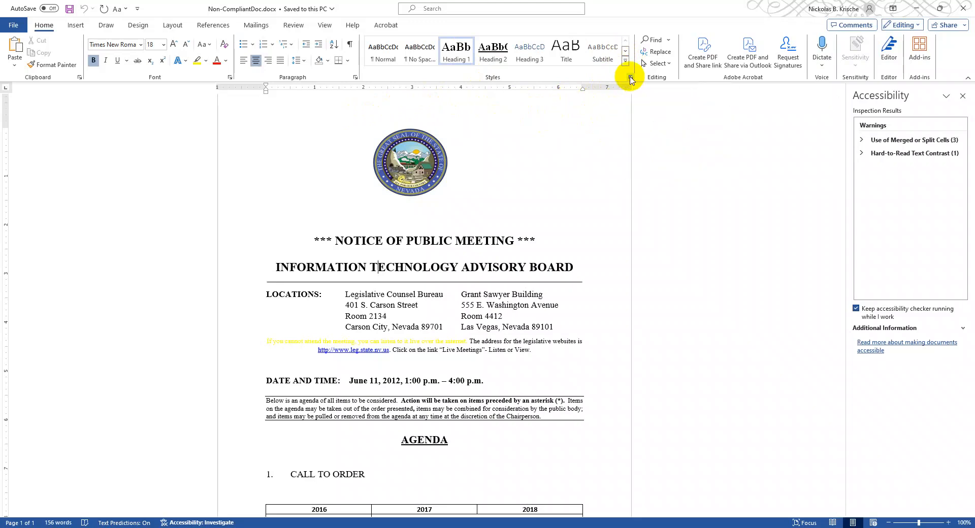
pyautogui.doubleClick(886, 89)
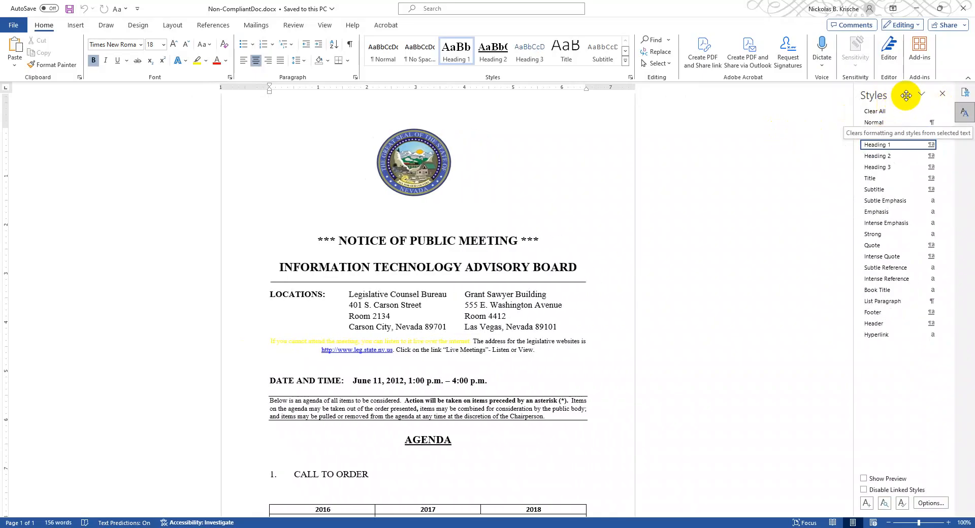
pyautogui.click(867, 504)
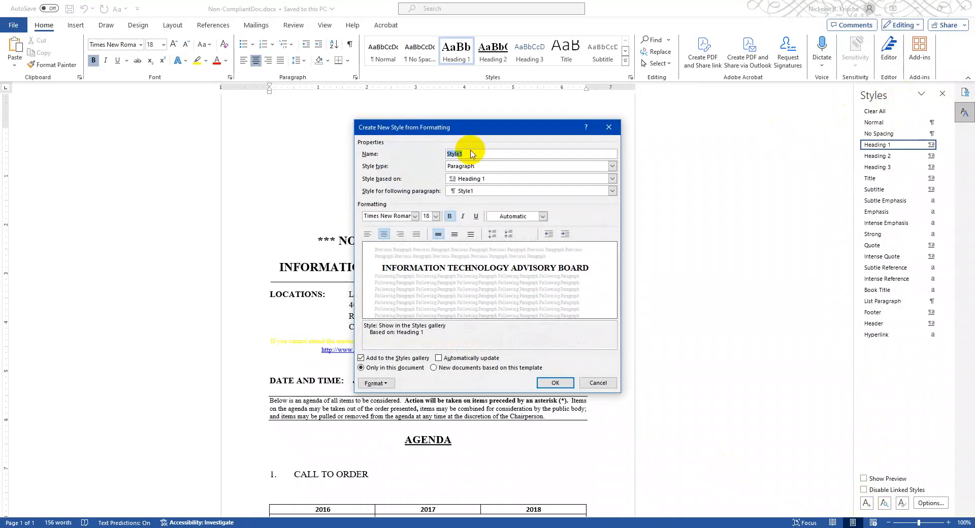
pyautogui.moveTo(471, 127); pyautogui.dragTo(686, 167)
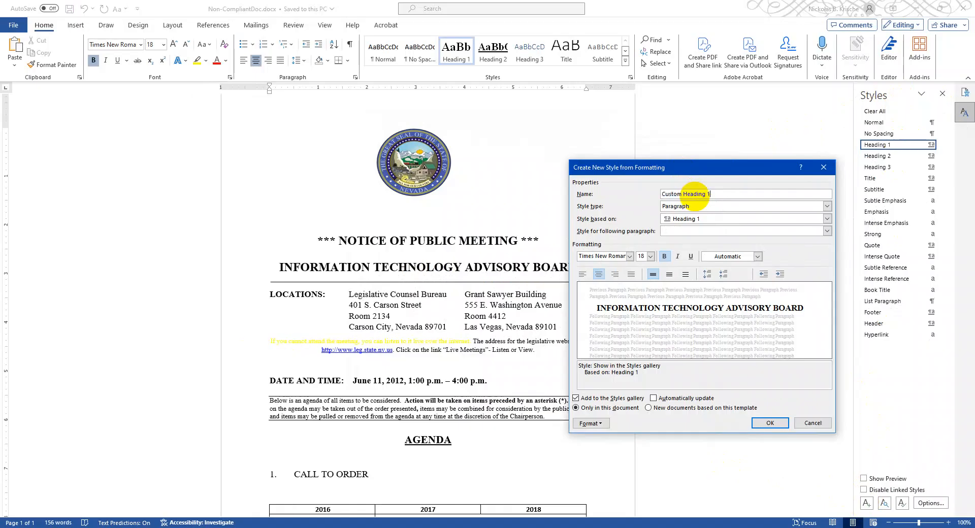
pyautogui.write('Custom Heading 1')
# - Keep the style as Paragraph type based on Heading 1, set its font color to blue Accent 5, and create it
pyautogui.click(700, 206)
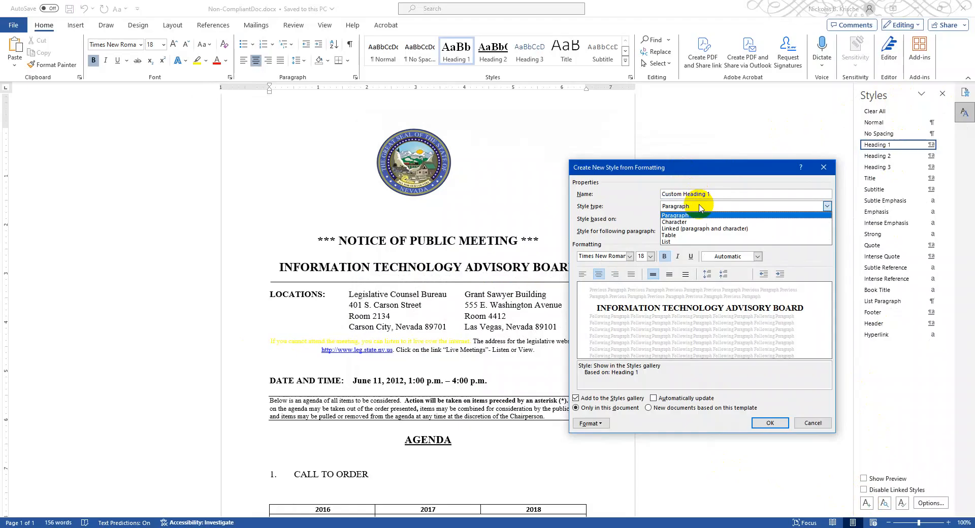
pyautogui.click(700, 207)
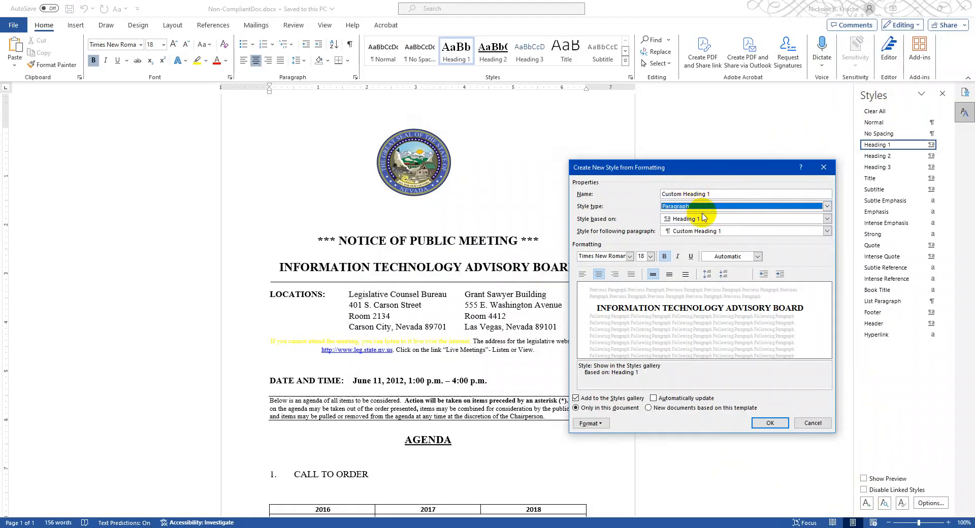
pyautogui.click(707, 219)
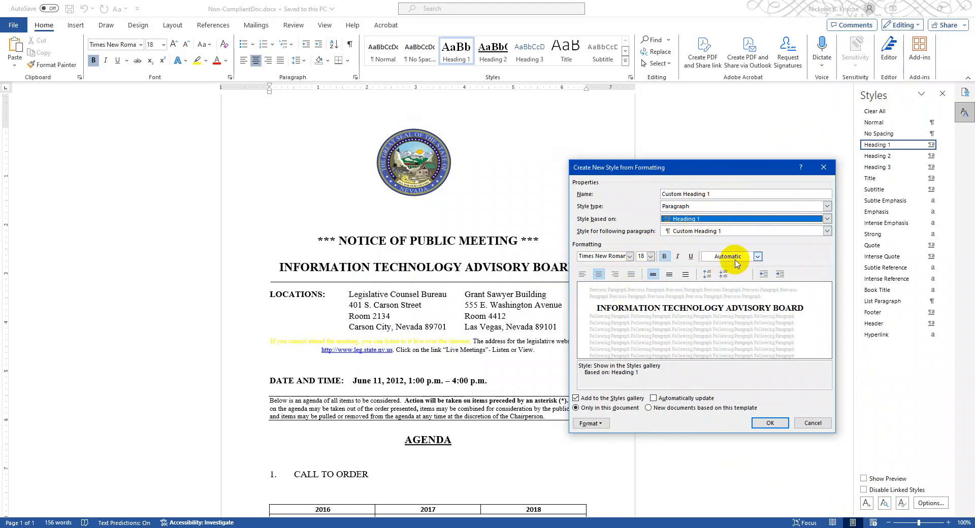
pyautogui.click(758, 257)
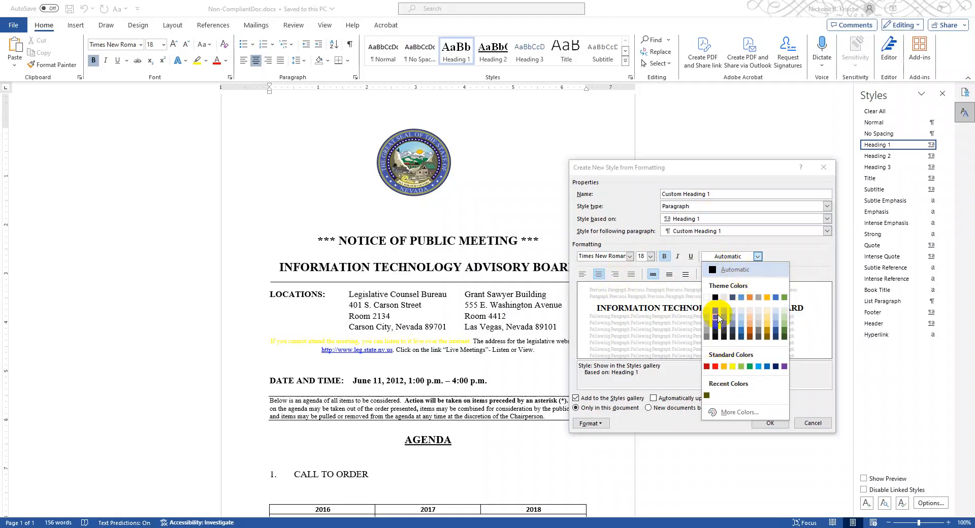
pyautogui.click(778, 334)
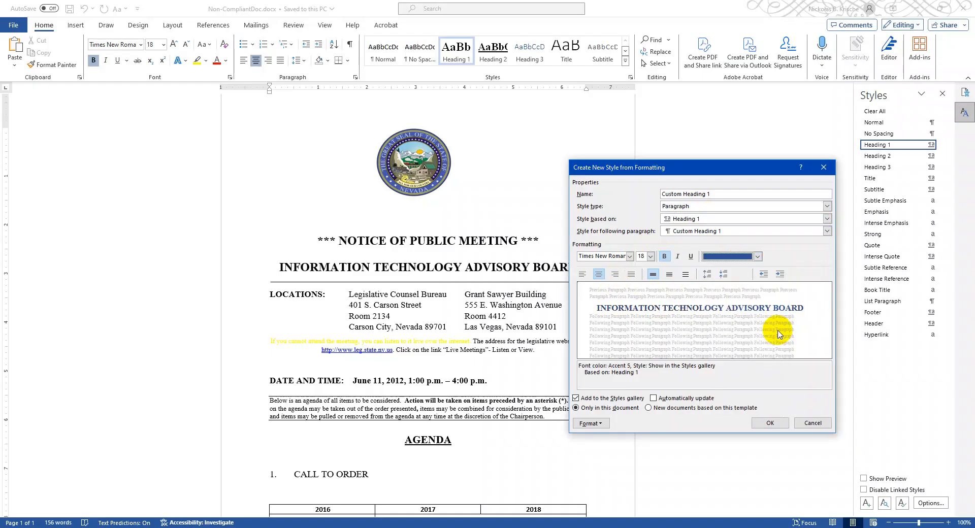
pyautogui.click(770, 422)
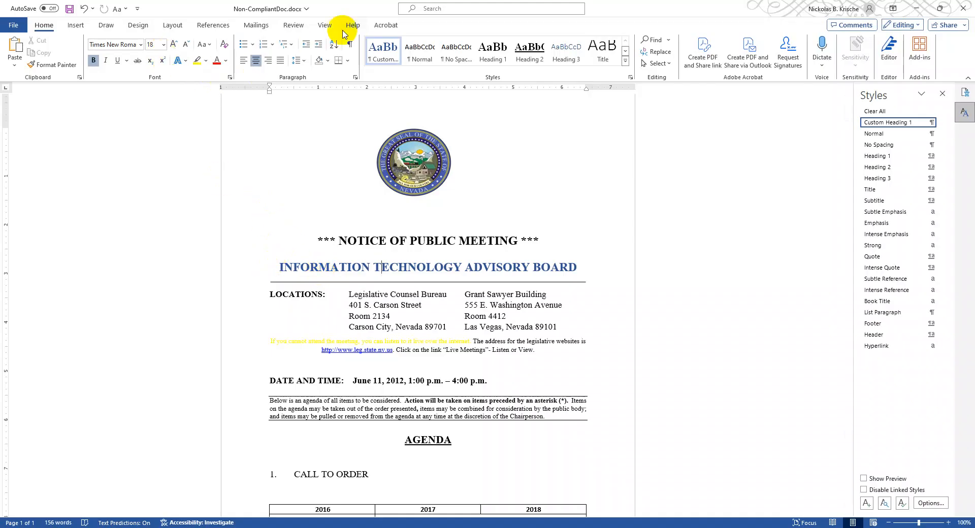
# - Inspect the heading structure by visiting the AGENDA and NOTICE OF PUBLIC MEETING headings, and close the navigation and styles views
pyautogui.click(292, 27)
pyautogui.click(186, 66)
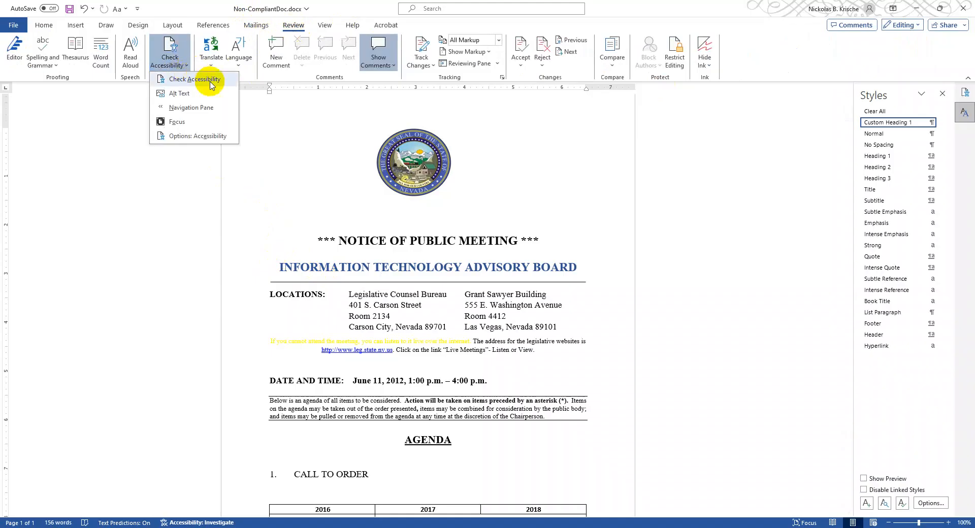
pyautogui.click(213, 107)
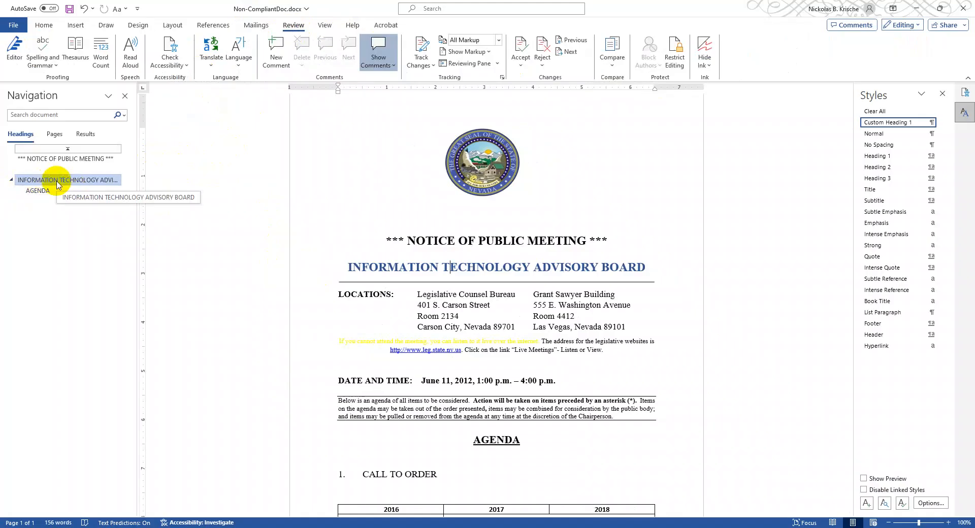
pyautogui.click(34, 195)
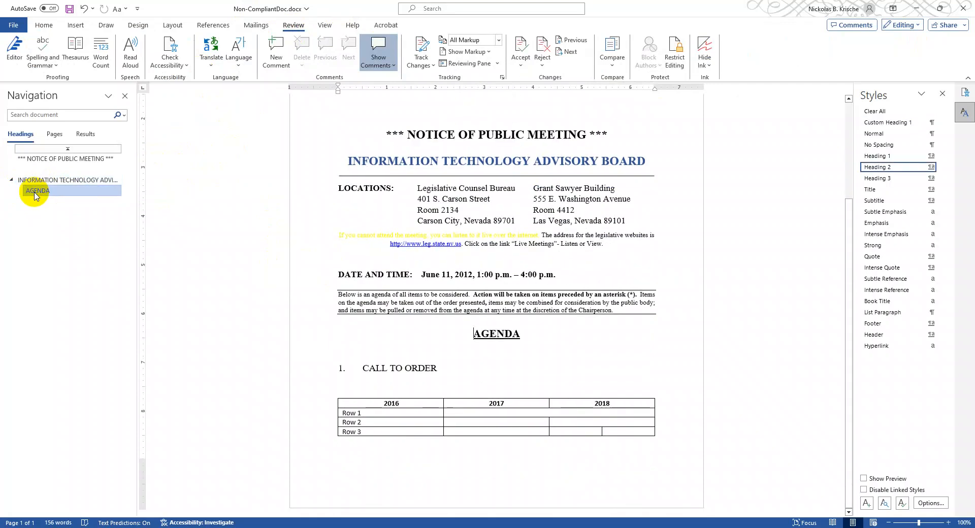
pyautogui.click(60, 161)
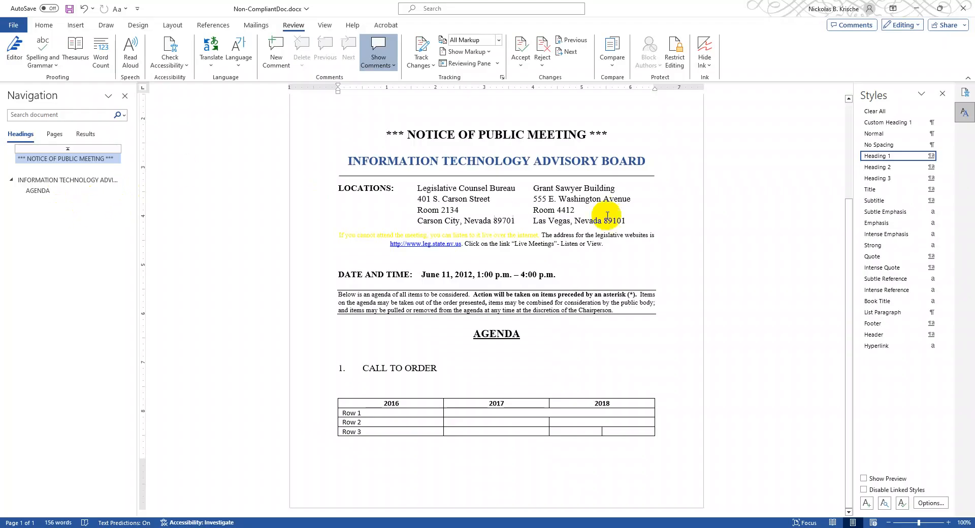
pyautogui.click(125, 96)
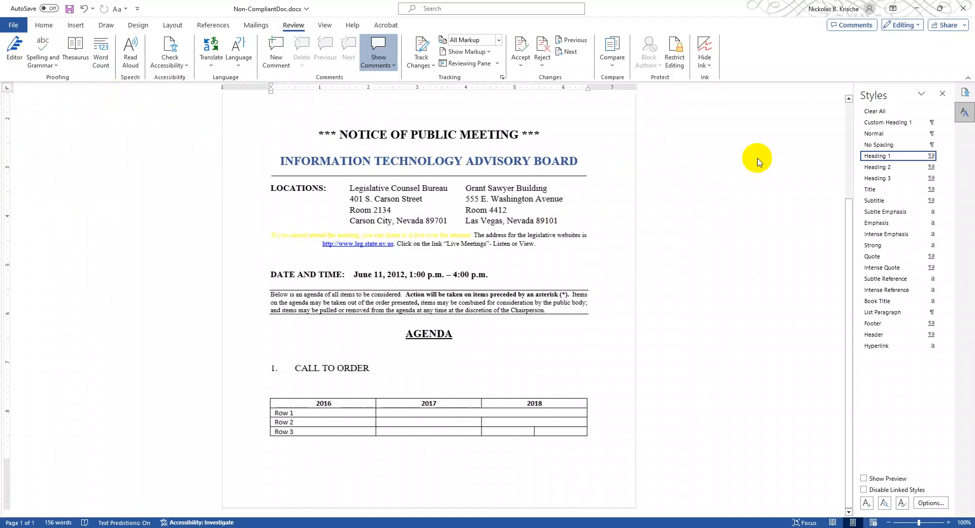
pyautogui.click(942, 94)
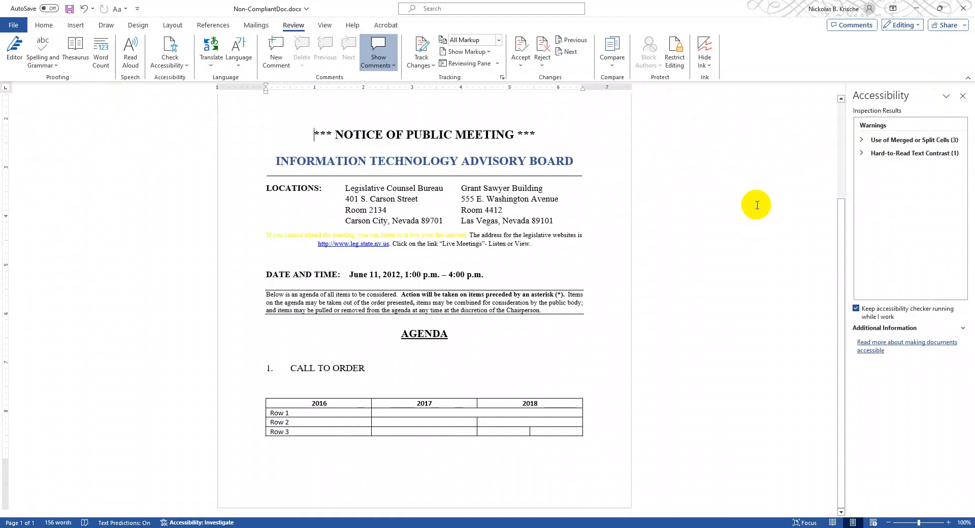
# - Open the custom font color settings of the yellow sentence below the LOCATIONS section and copy its hex value
pyautogui.scroll(2, 290, 259)
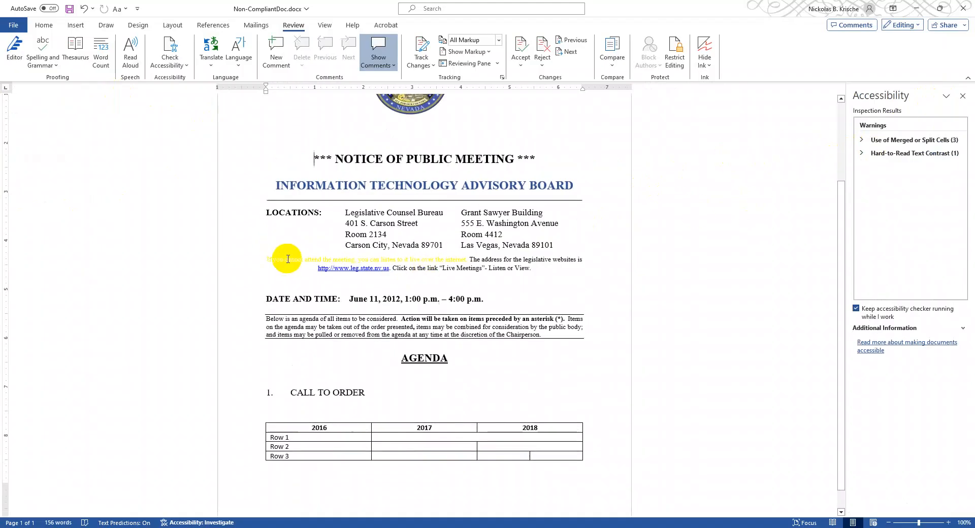
pyautogui.scroll(1, 296, 268)
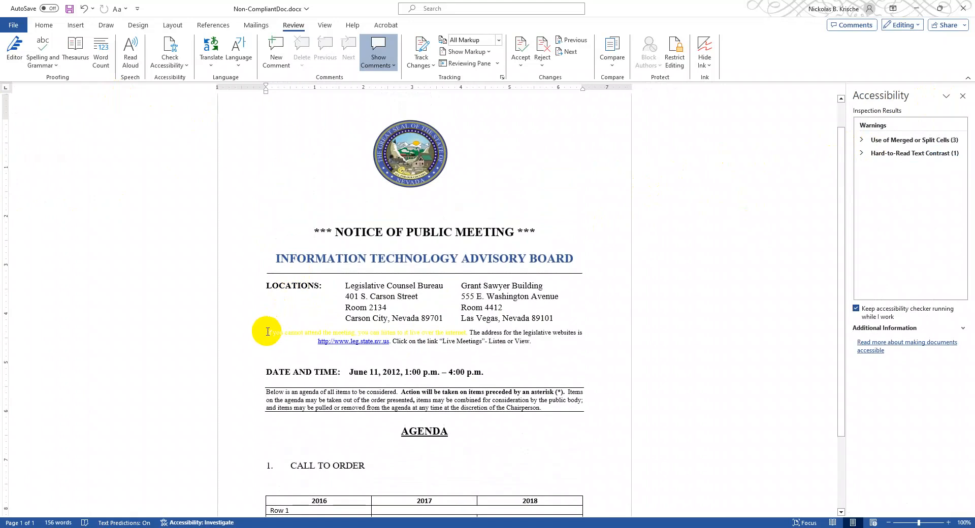
pyautogui.click(269, 331)
pyautogui.moveTo(264, 332); pyautogui.dragTo(468, 329)
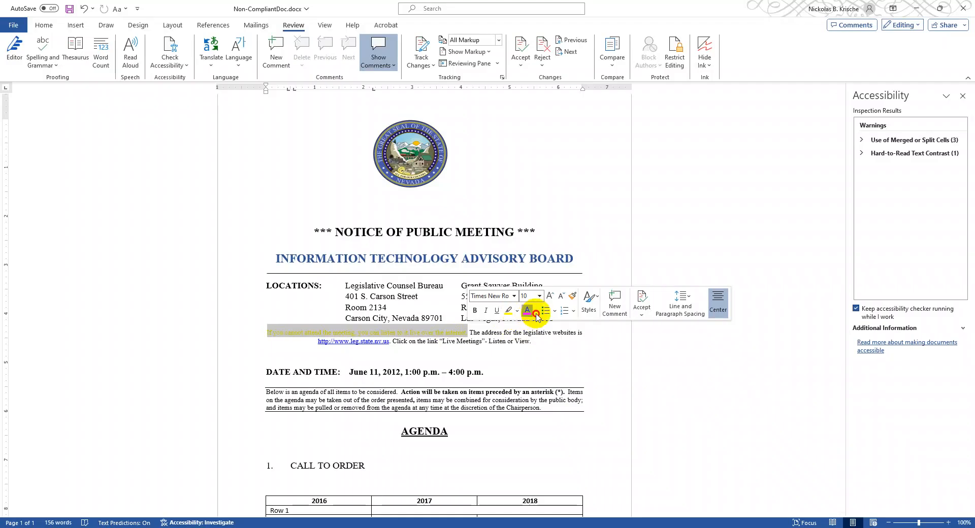
pyautogui.click(537, 312)
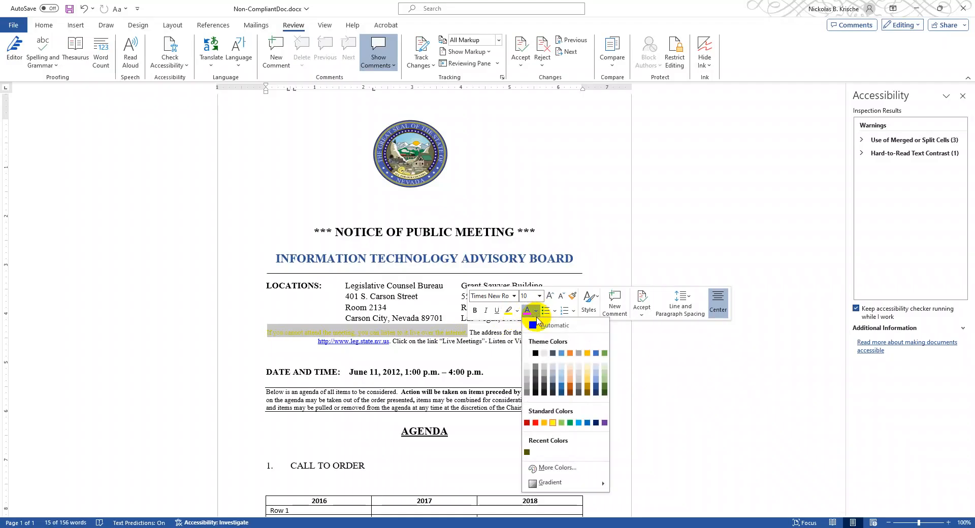
pyautogui.click(559, 468)
pyautogui.click(519, 128)
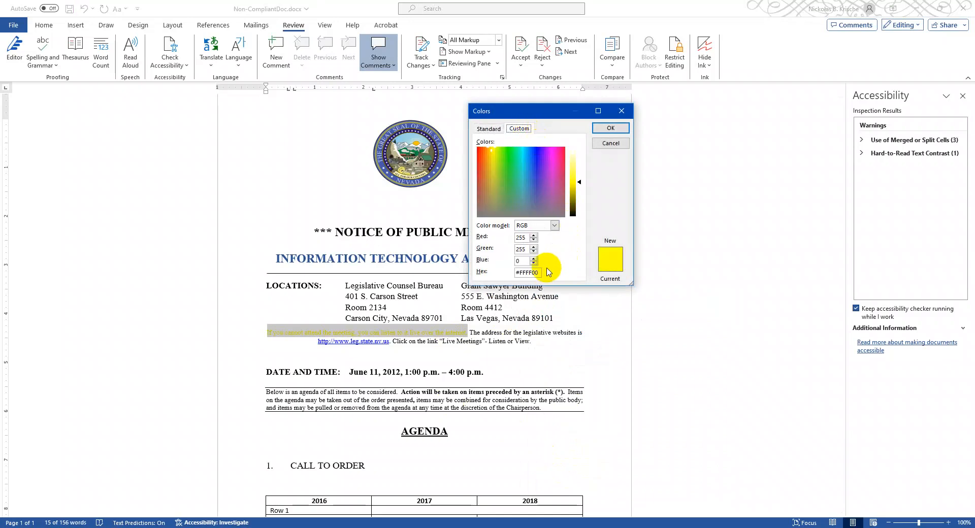
pyautogui.moveTo(536, 273); pyautogui.dragTo(513, 275)
pyautogui.hotkey('ctrl', 'c')
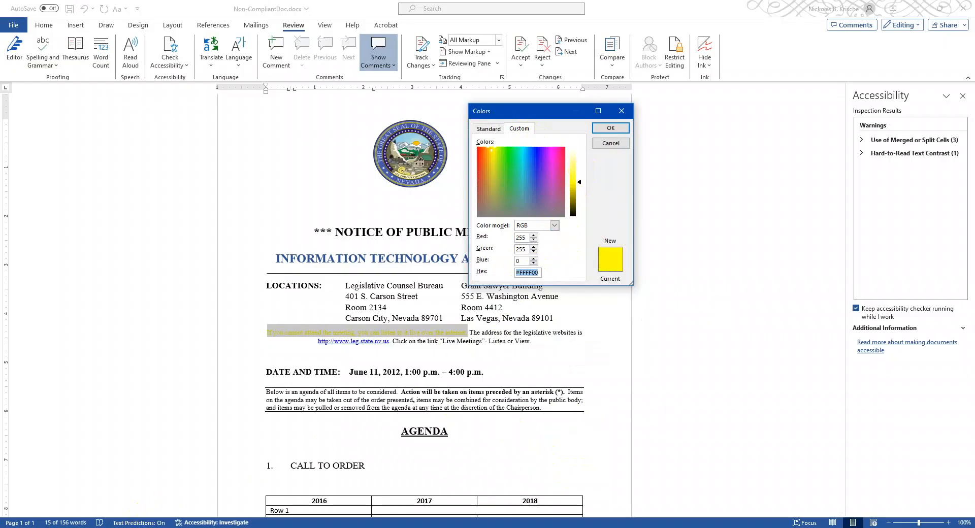
# - Switch to the Chrome browser and open webaim.org in the new tab
pyautogui.click(134, 527)
pyautogui.click(147, 10)
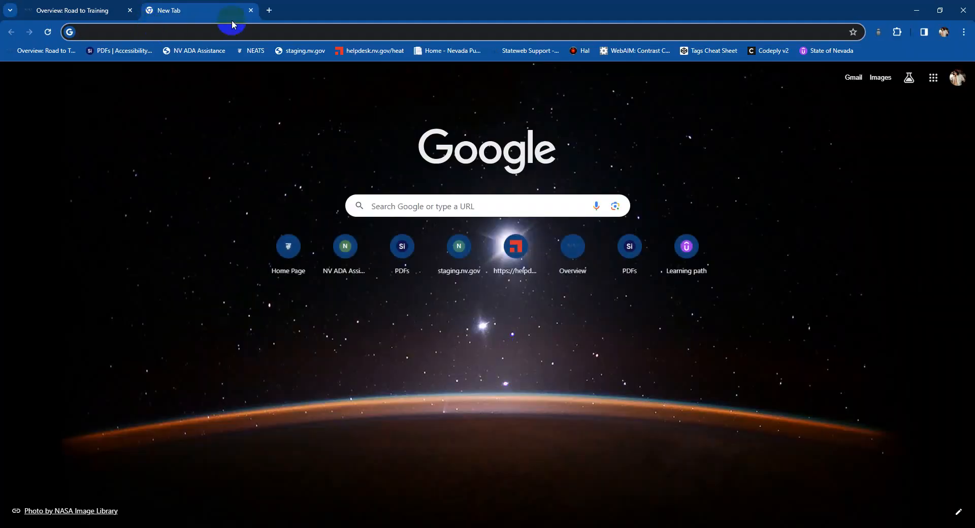
pyautogui.click(169, 32)
pyautogui.write('webaim.org')
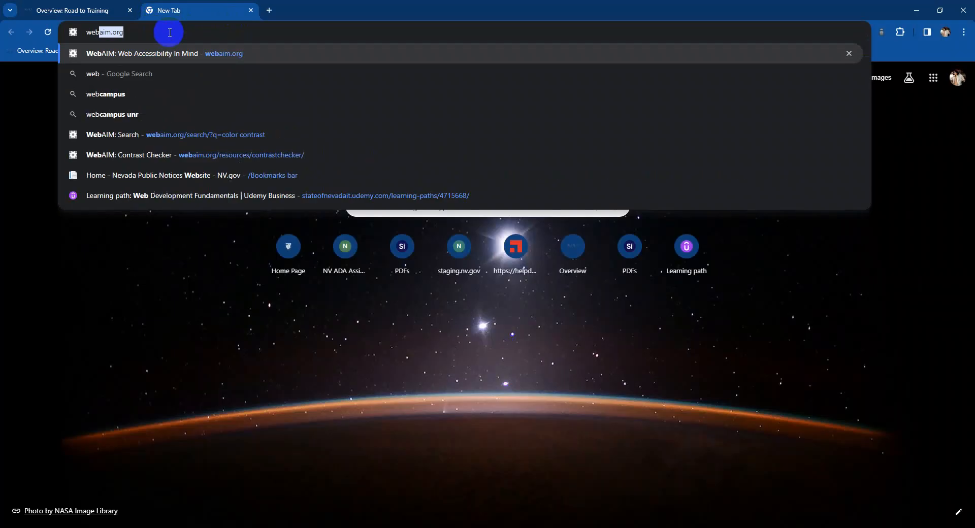
pyautogui.press('Return')
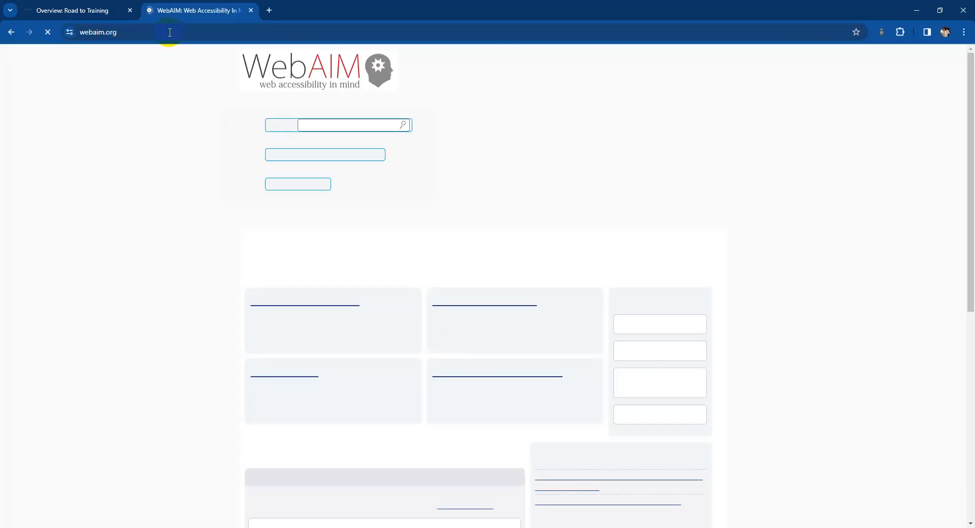
# - Search the WebAIM site for "color contrast" and open the Contrast Checker page
pyautogui.click(336, 124)
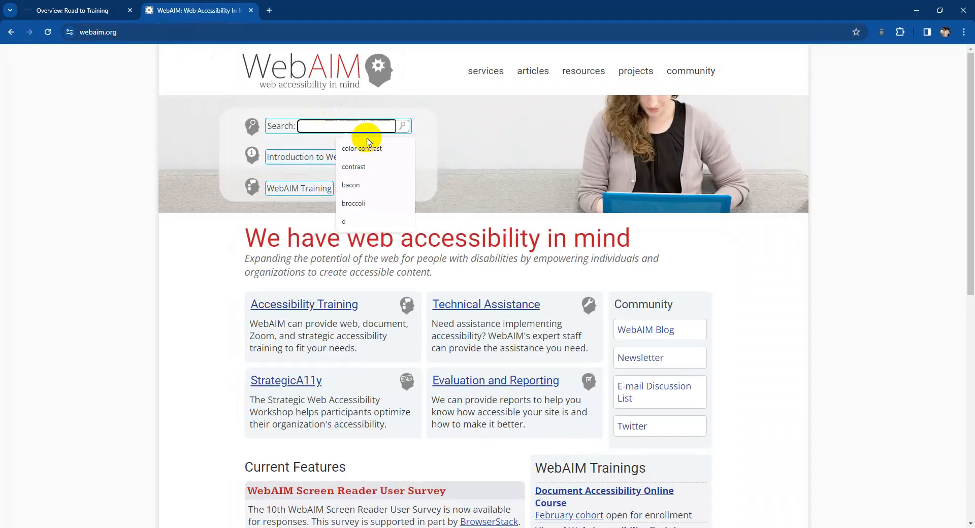
pyautogui.write('color ')
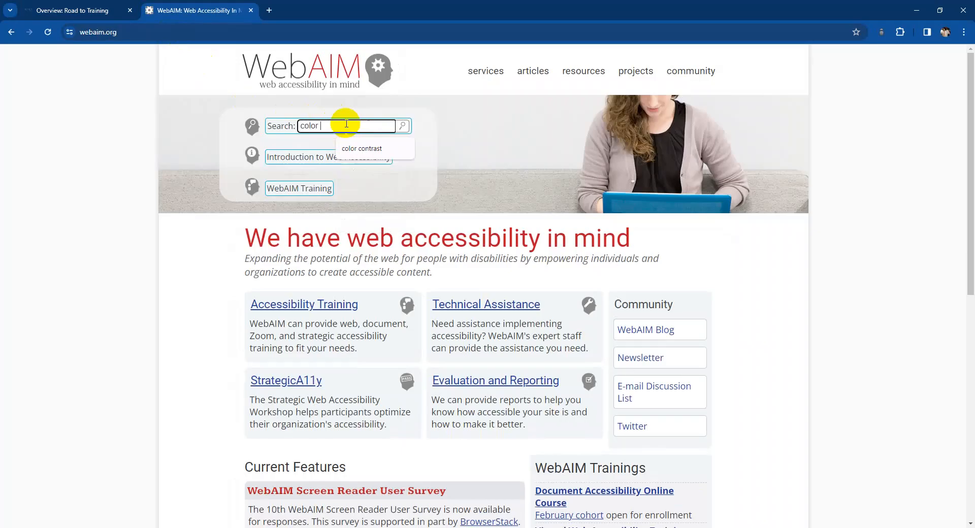
pyautogui.write('contrast')
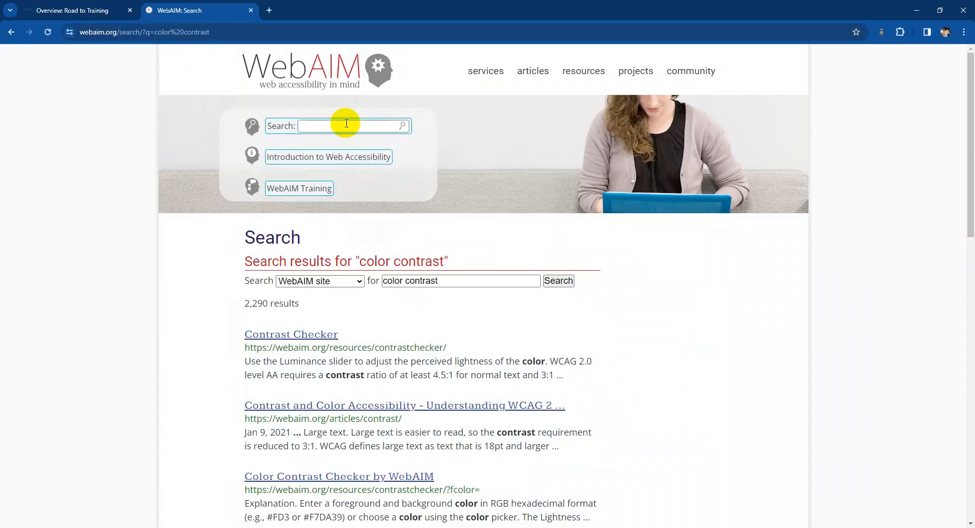
pyautogui.click(326, 337)
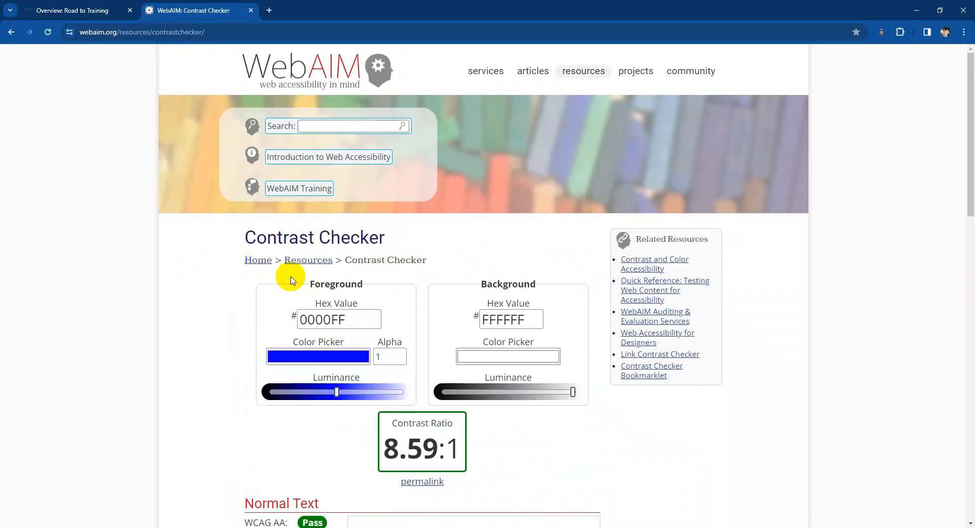
# - Set the foreground hex value to FFFF00 and check its contrast against the FFFFFF background
pyautogui.scroll(-1, 330, 284)
pyautogui.doubleClick(353, 272)
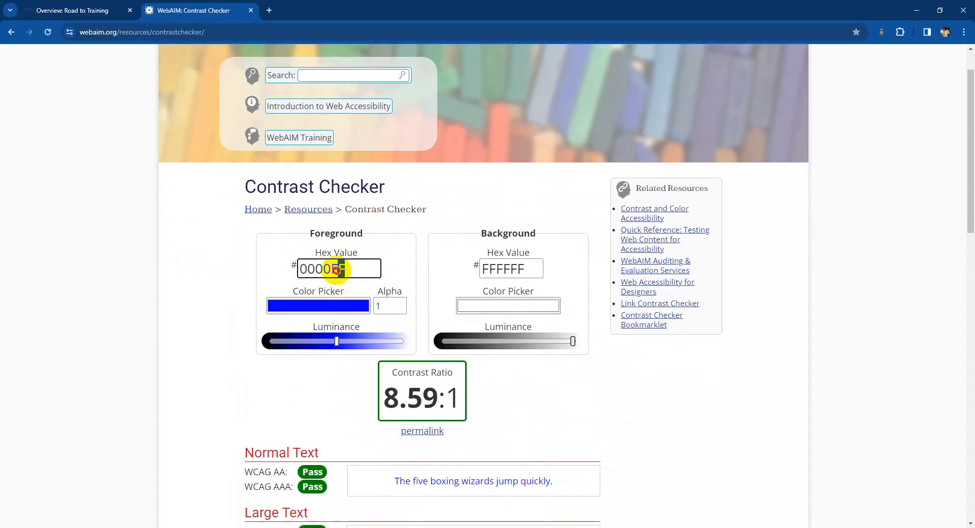
pyautogui.hotkey('ctrl', 'v')
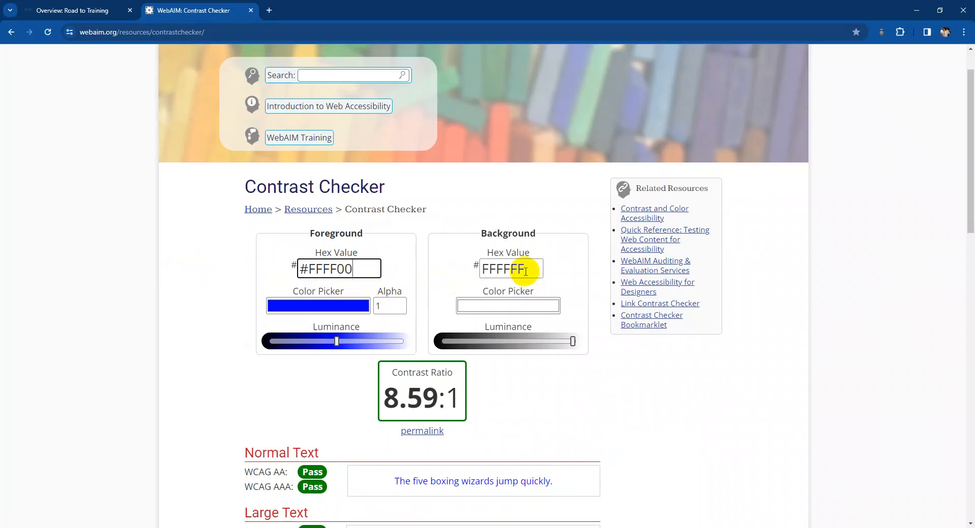
pyautogui.press('Return')
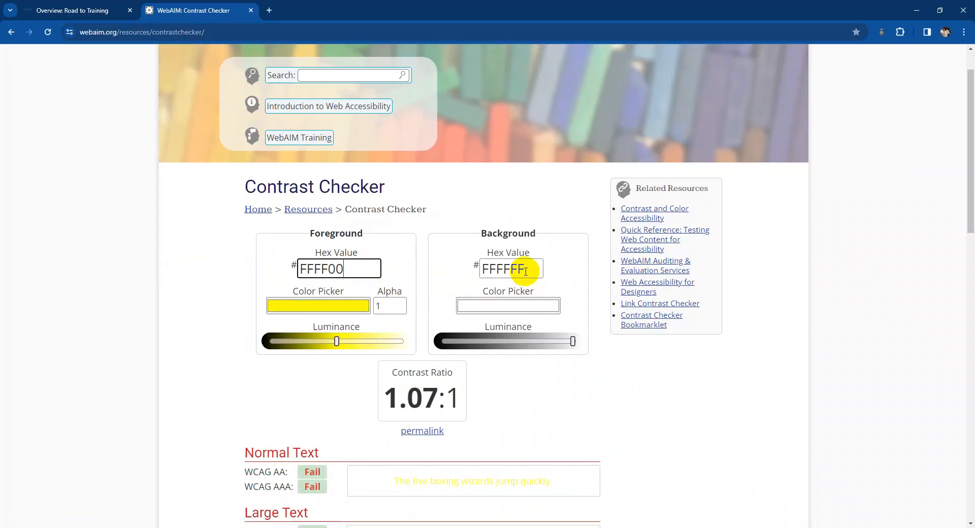
pyautogui.scroll(-2, 526, 271)
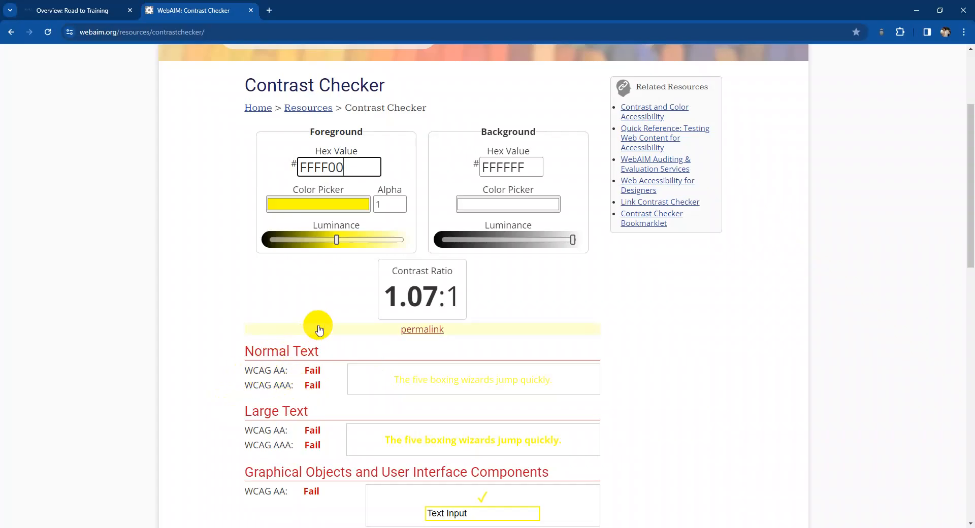
# - Lower the foreground luminance gradually to 5C5C00, checking the contrast ratio and WCAG ratings at each shade
pyautogui.moveTo(336, 240); pyautogui.dragTo(307, 242)
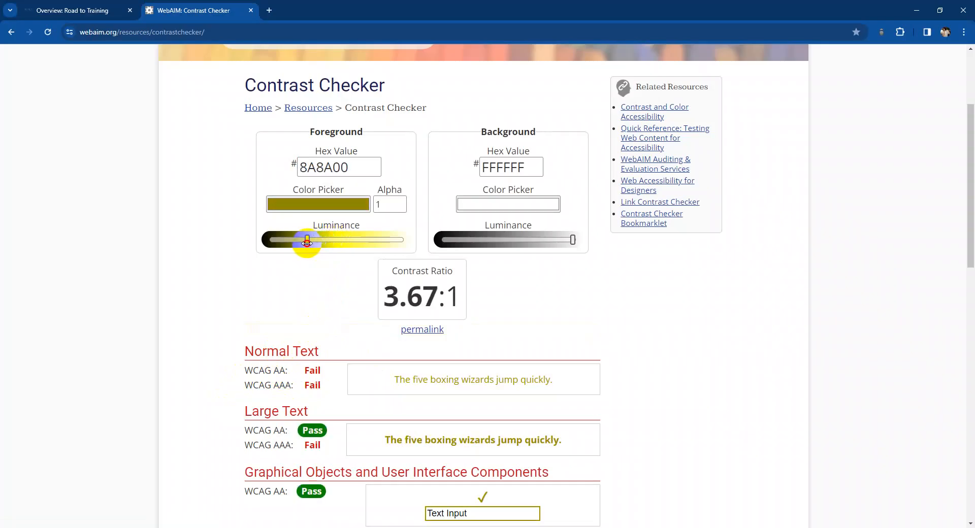
pyautogui.doubleClick(315, 428)
pyautogui.click(295, 453)
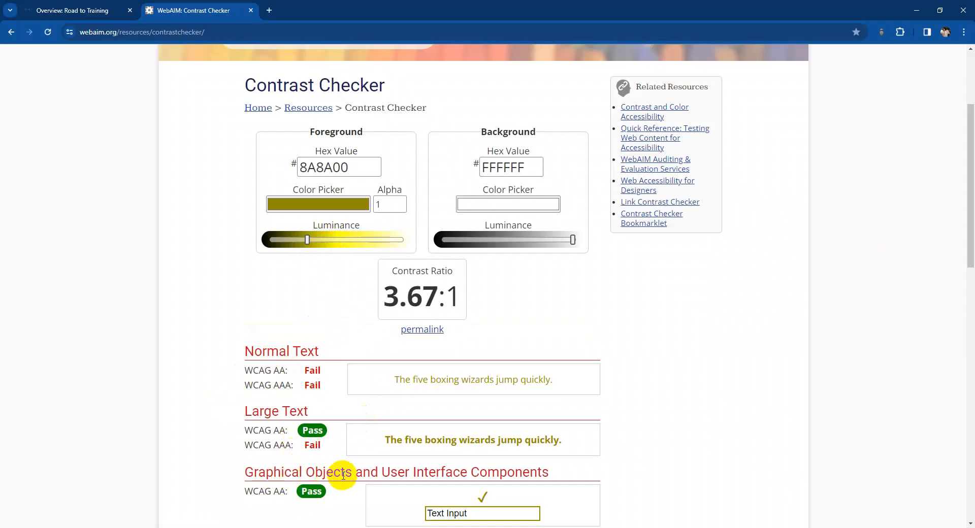
pyautogui.click(306, 240)
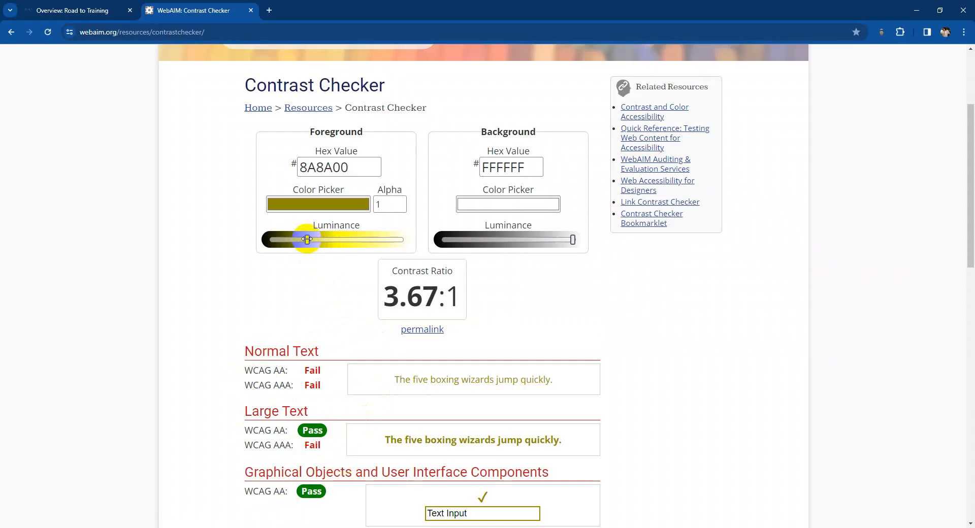
pyautogui.moveTo(307, 240); pyautogui.dragTo(302, 239)
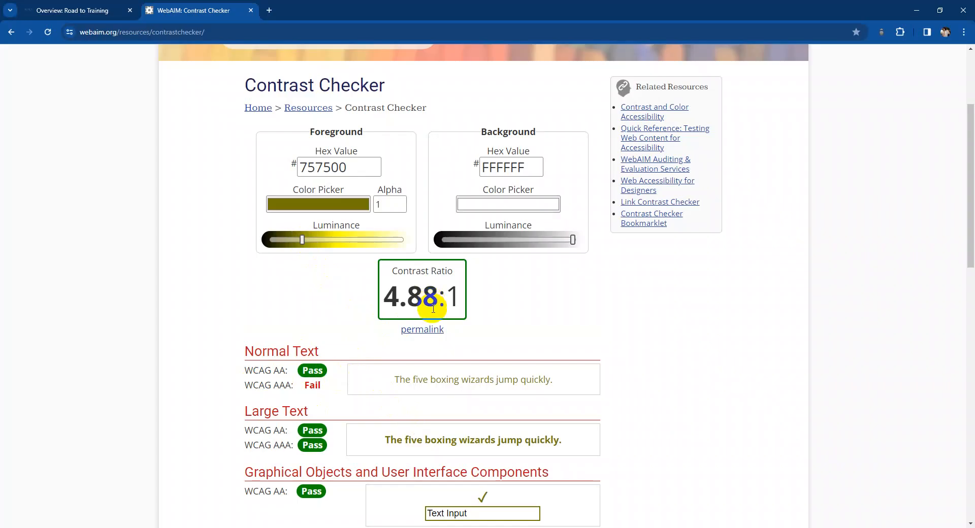
pyautogui.click(334, 211)
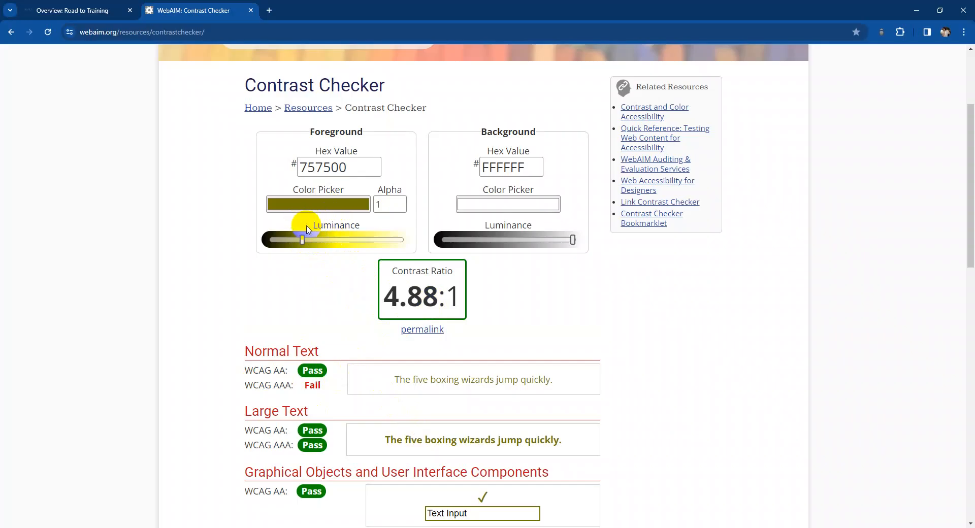
pyautogui.moveTo(304, 239); pyautogui.dragTo(298, 239)
pyautogui.moveTo(296, 239); pyautogui.dragTo(296, 239)
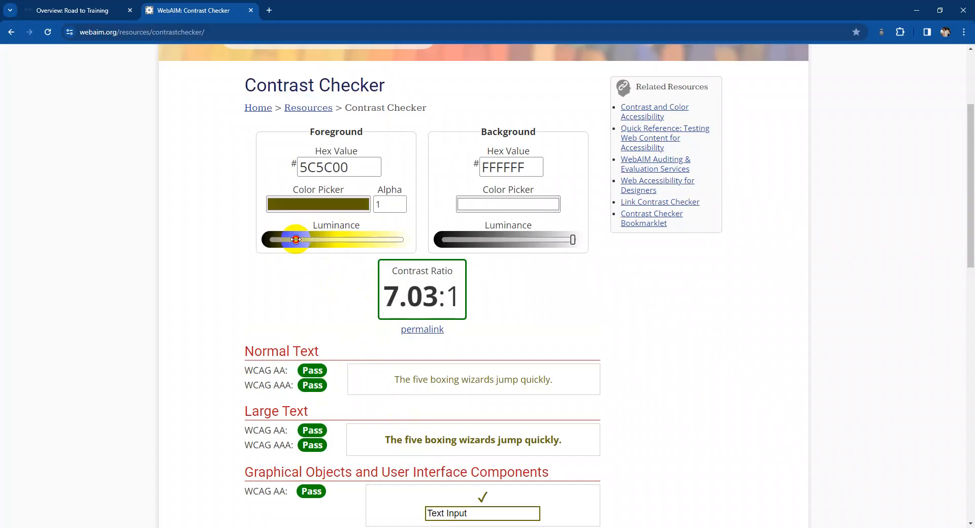
pyautogui.doubleClick(422, 297)
pyautogui.click(422, 297)
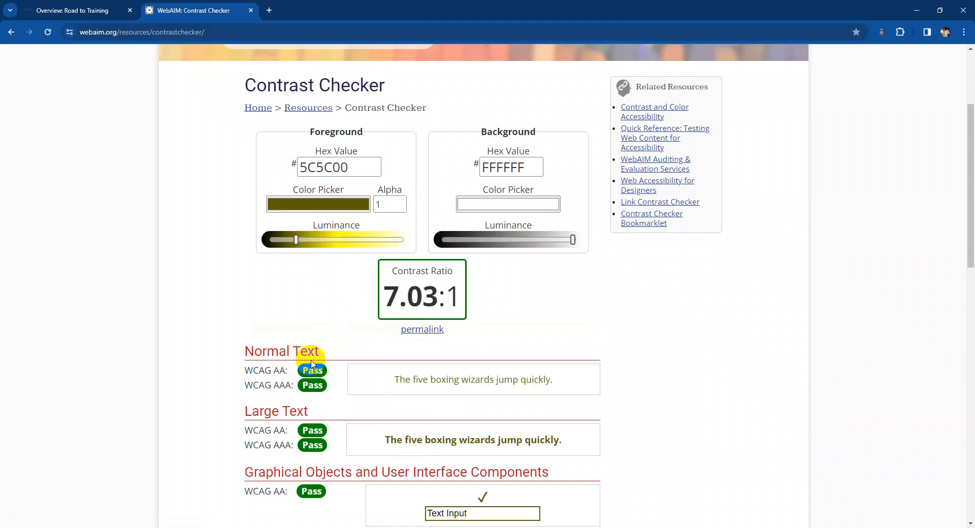
# - Copy the foreground hex value 5C5C00 and apply it in Word as the selected sentence's custom font color
pyautogui.click(330, 206)
pyautogui.click(329, 207)
pyautogui.moveTo(369, 167); pyautogui.dragTo(279, 165)
pyautogui.hotkey('ctrl', 'c')
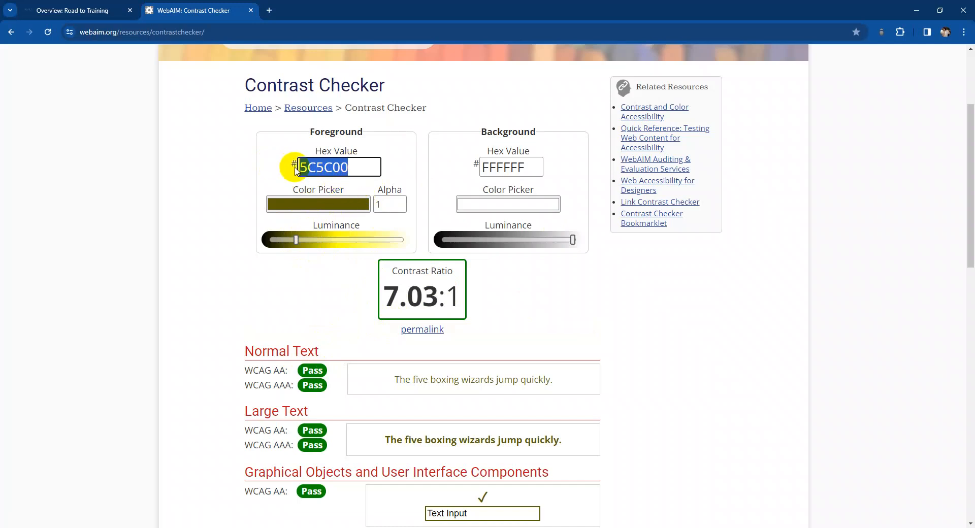
pyautogui.click(259, 527)
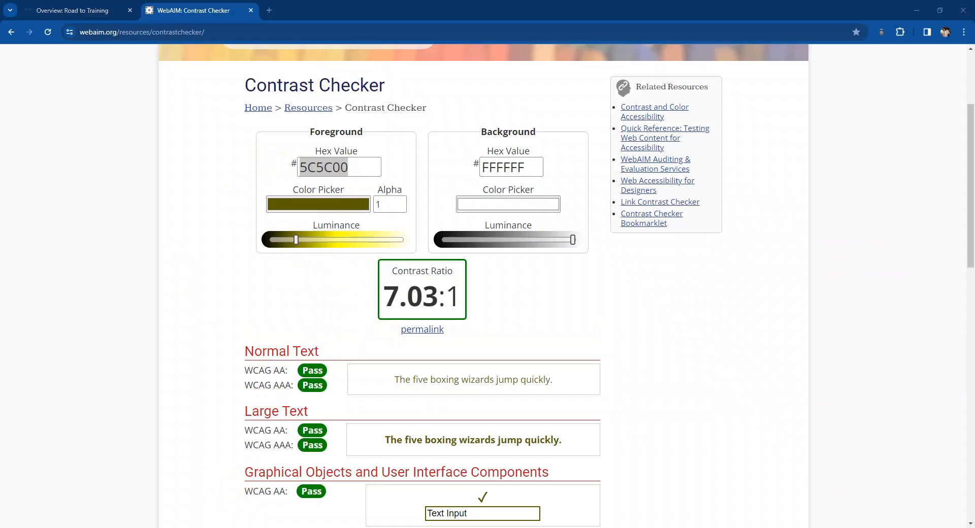
pyautogui.click(334, 492)
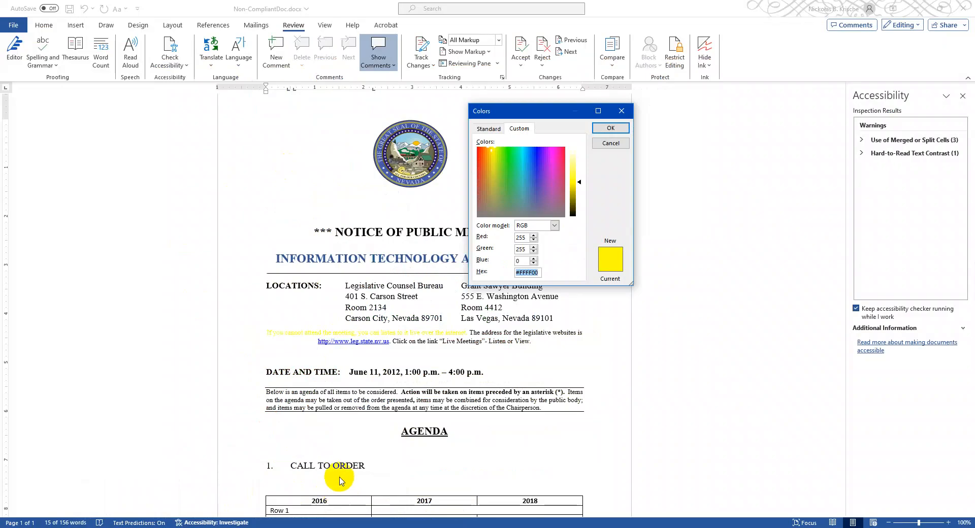
pyautogui.hotkey('ctrl', 'v')
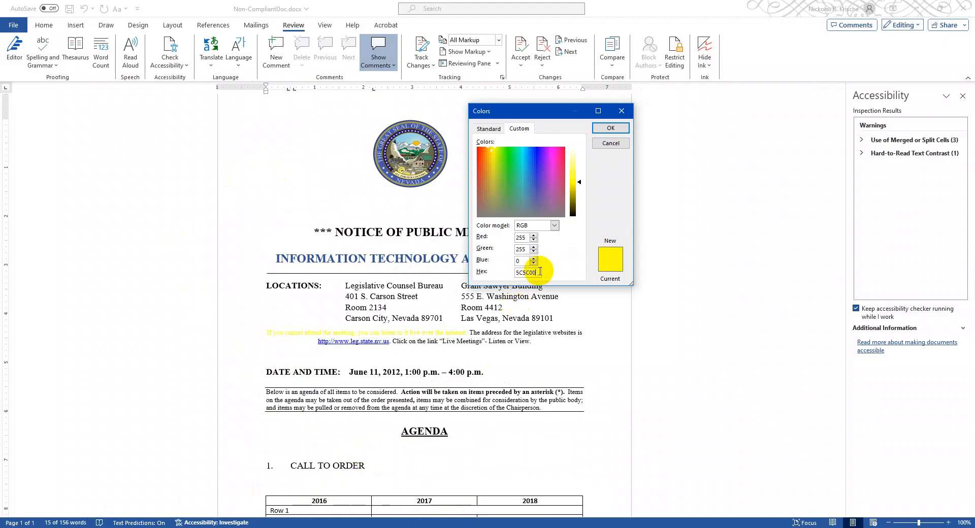
pyautogui.press('Return')
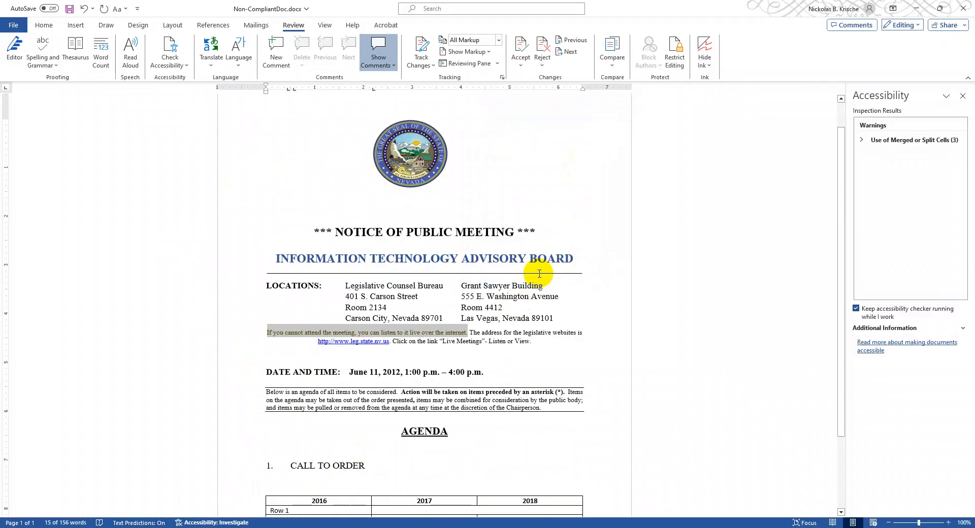
pyautogui.click(485, 333)
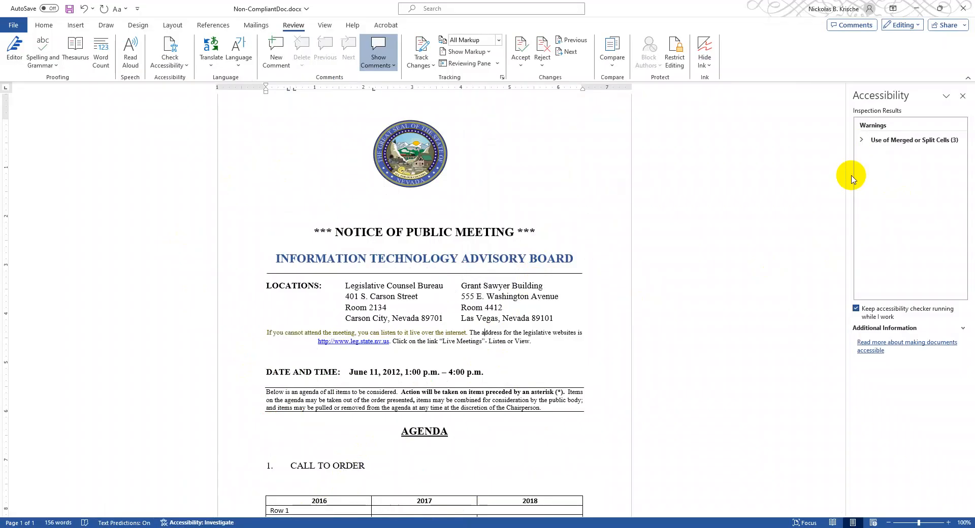
# - Split the merged Row 1 cell flagged by the accessibility checker into 2 columns and 1 row
pyautogui.scroll(-2, 589, 207)
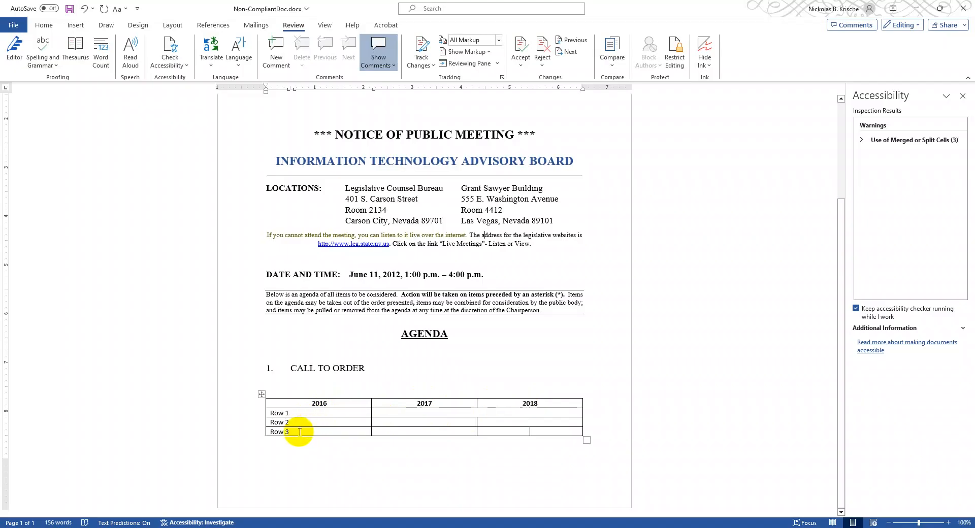
pyautogui.click(472, 413)
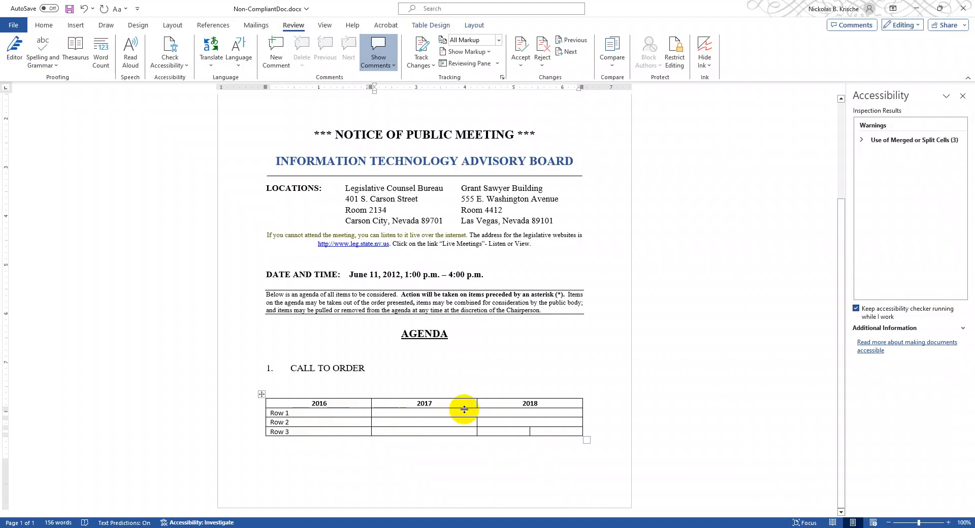
pyautogui.click(862, 141)
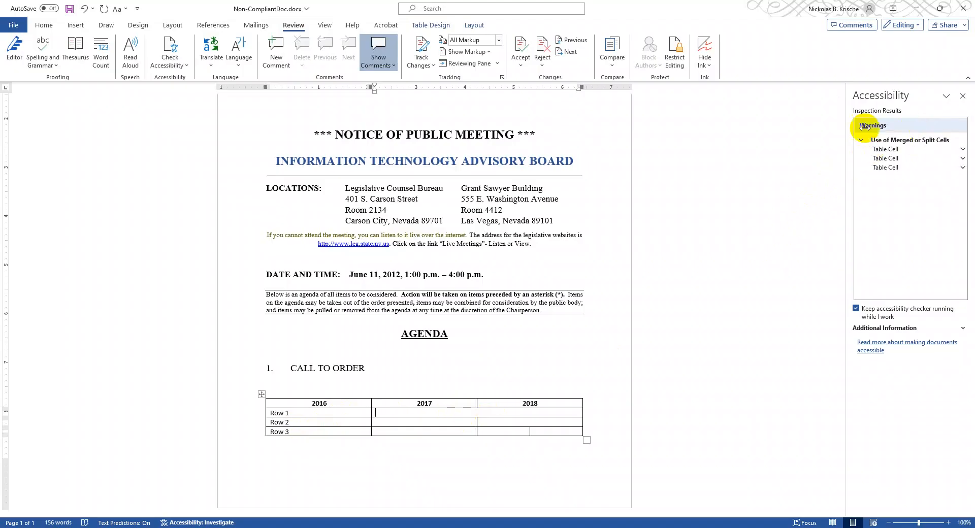
pyautogui.click(894, 150)
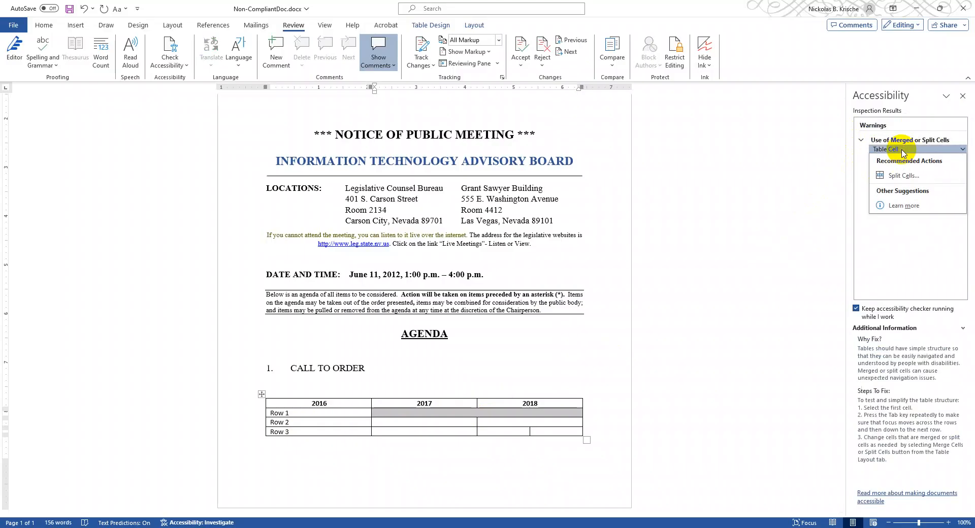
pyautogui.click(898, 179)
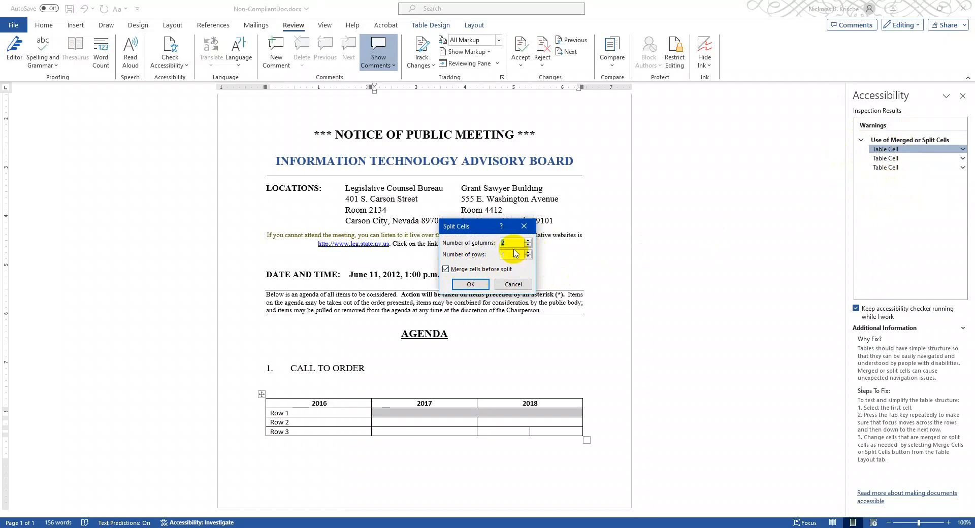
pyautogui.click(476, 286)
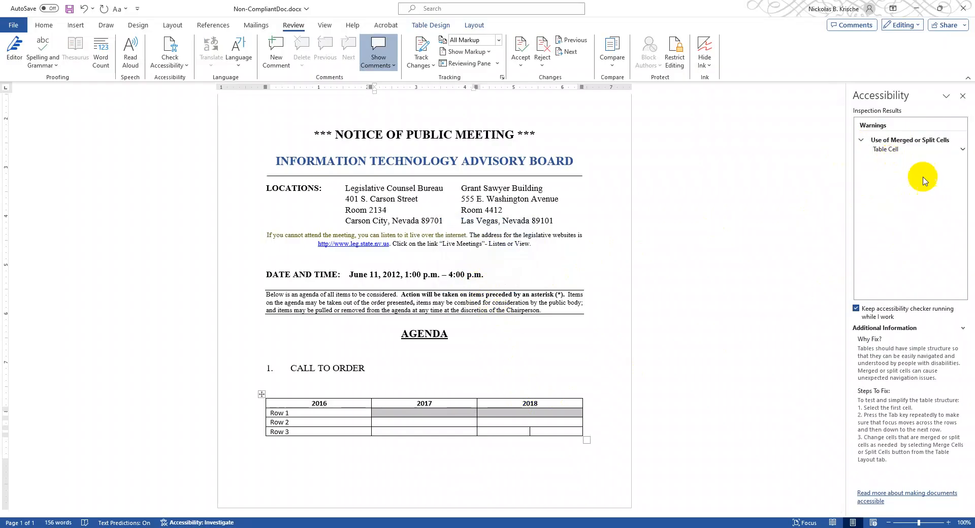
# - Merge the two split cells in Row 3 under the 2018 column
pyautogui.click(516, 432)
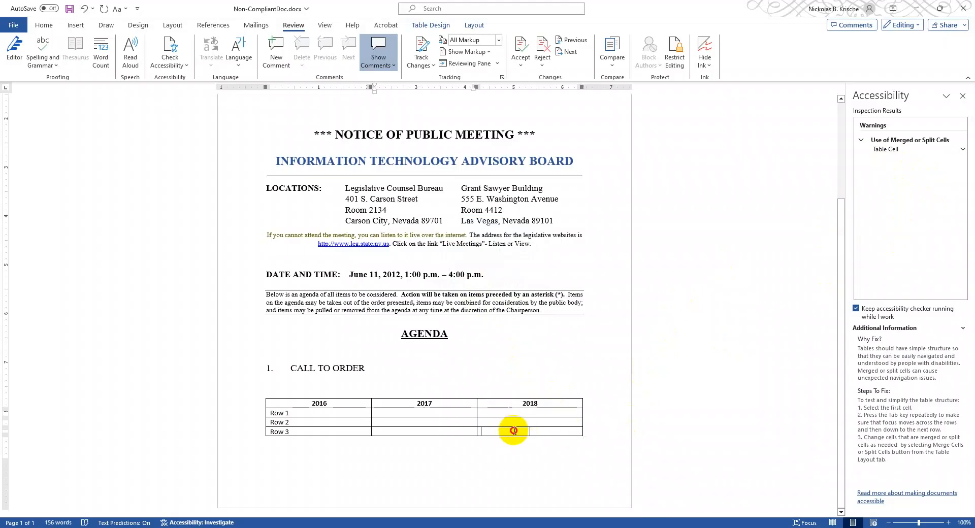
pyautogui.click(524, 430)
pyautogui.moveTo(514, 430); pyautogui.dragTo(533, 433)
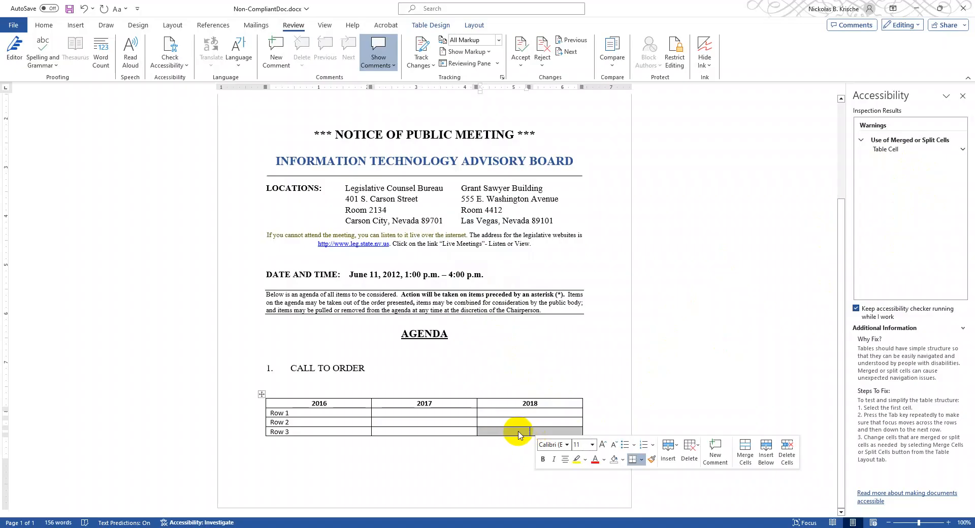
pyautogui.rightClick(519, 433)
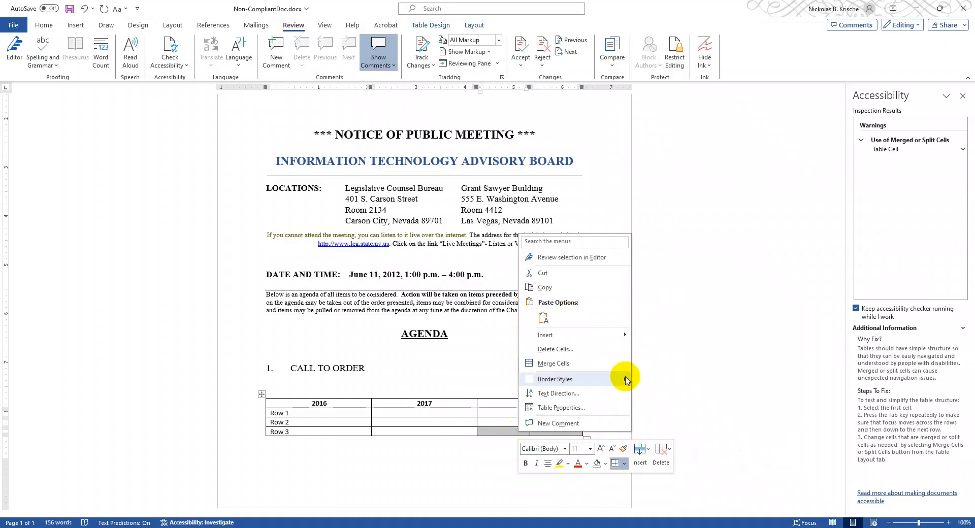
pyautogui.click(594, 362)
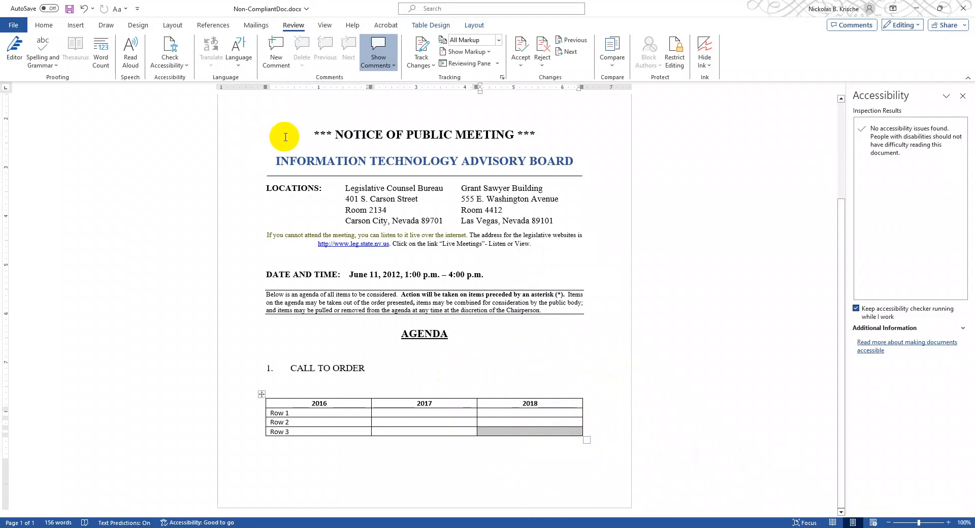
# - Set the document's title property to "Example Document" and return to the document
pyautogui.scroll(4, 311, 194)
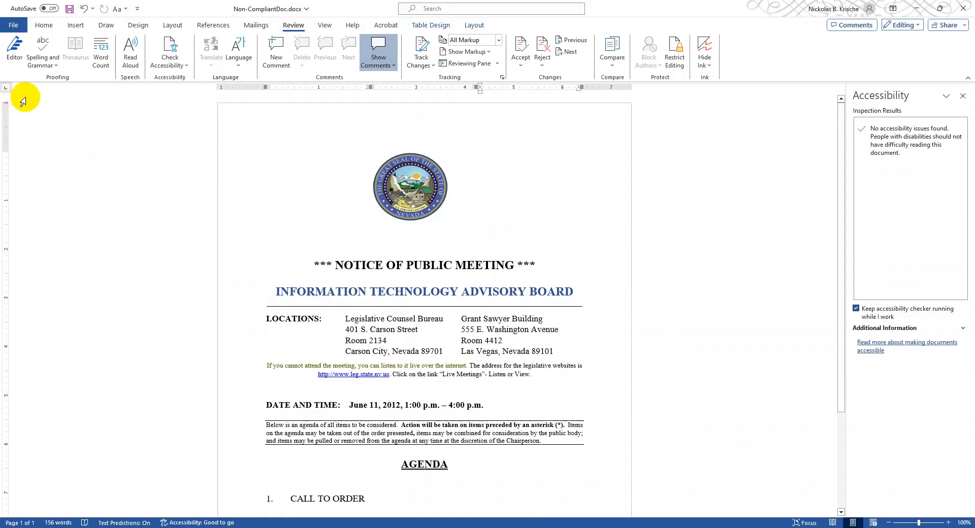
pyautogui.click(13, 25)
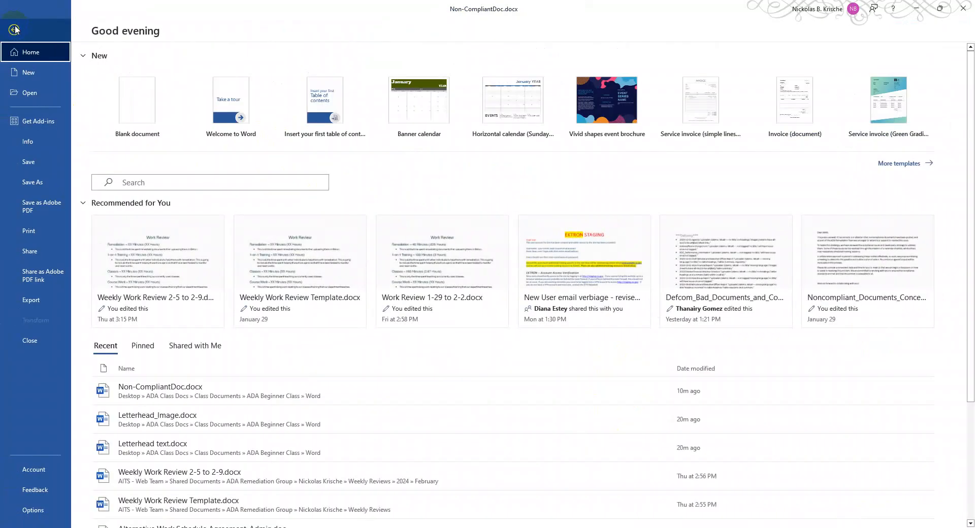
pyautogui.click(36, 142)
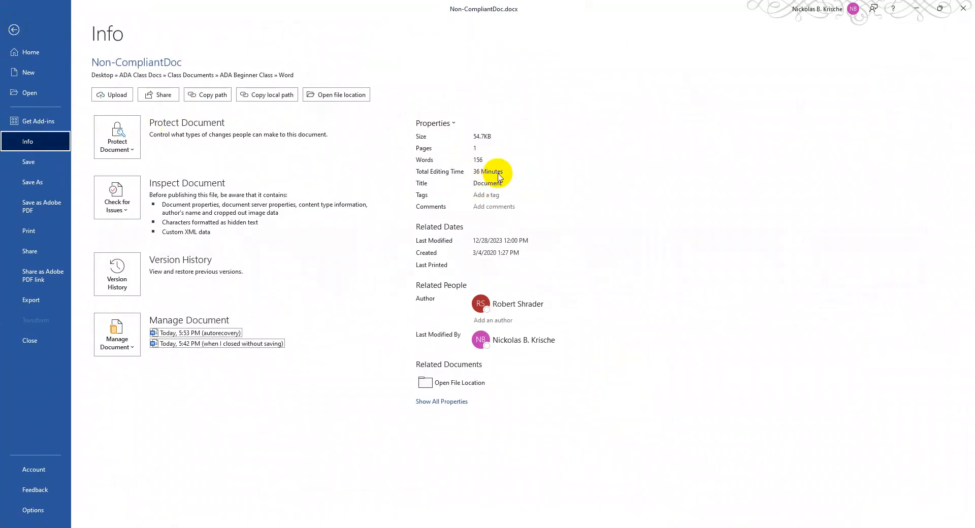
pyautogui.click(487, 184)
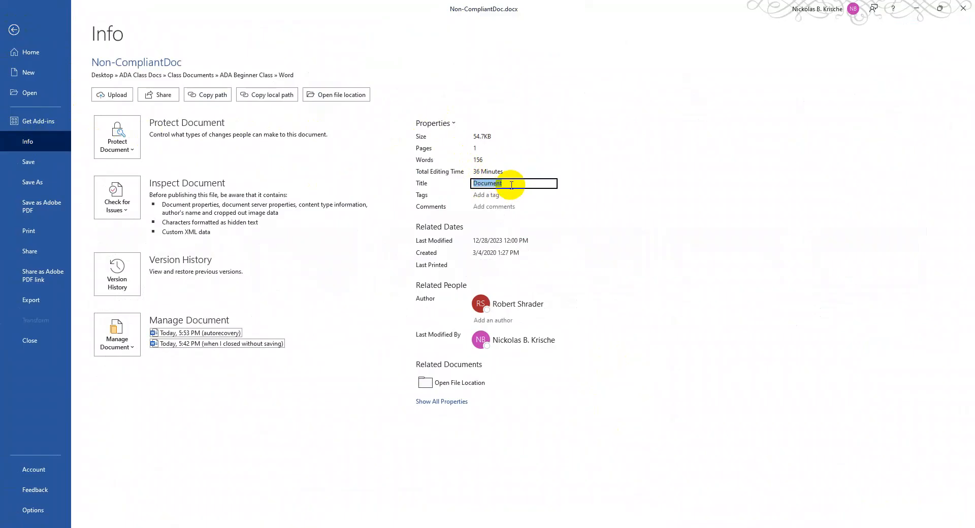
pyautogui.press('Delete')
pyautogui.write('Example Document')
pyautogui.press('Return')
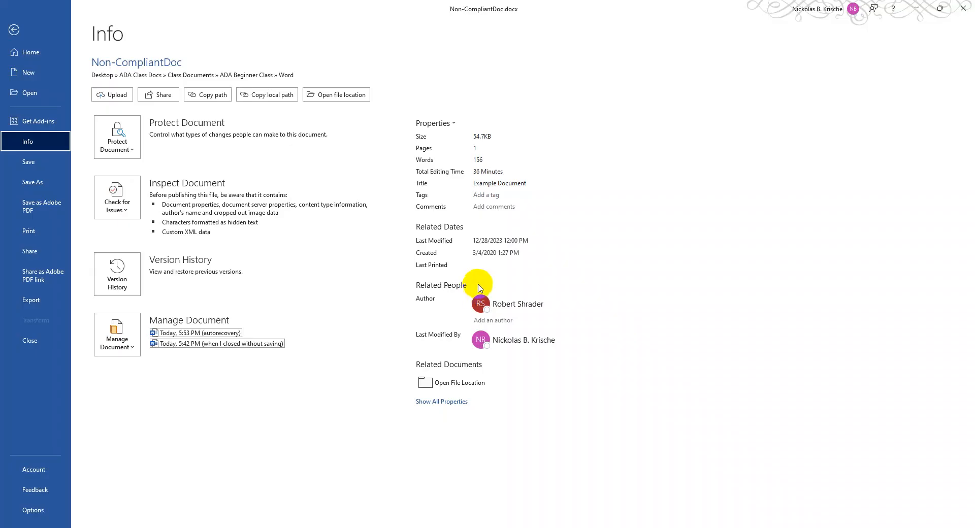
pyautogui.click(38, 27)
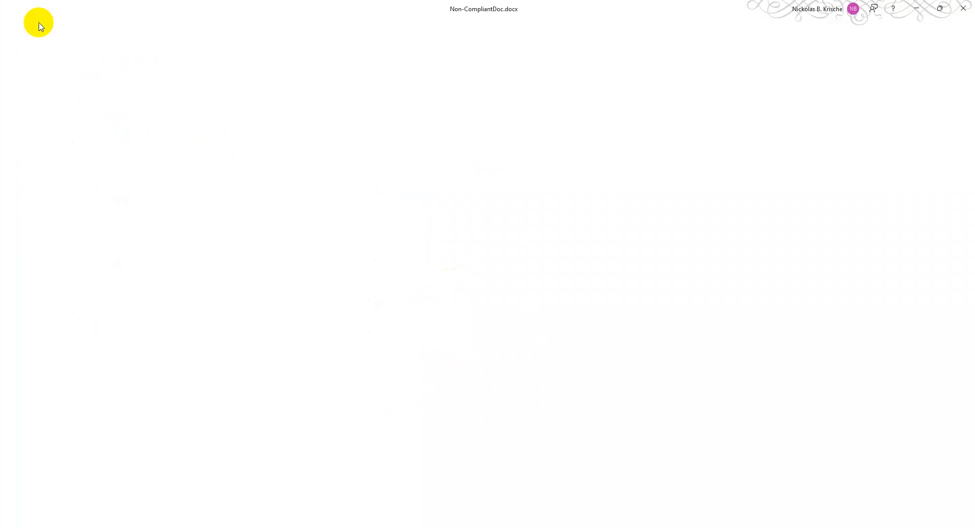
pyautogui.scroll(-3, 305, 177)
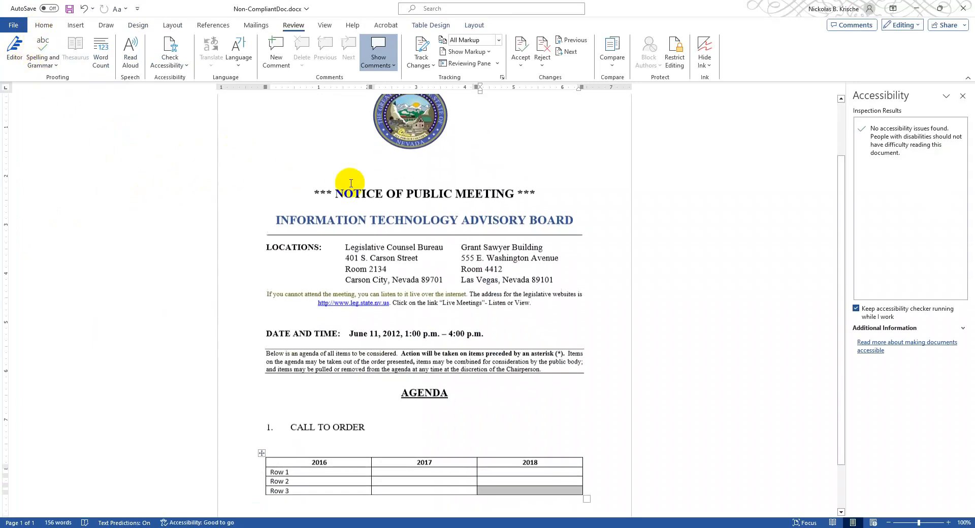
pyautogui.scroll(-1, 443, 227)
pyautogui.scroll(4, 442, 242)
pyautogui.scroll(-5, 506, 220)
pyautogui.scroll(5, 516, 239)
pyautogui.scroll(-5, 518, 295)
pyautogui.scroll(5, 413, 232)
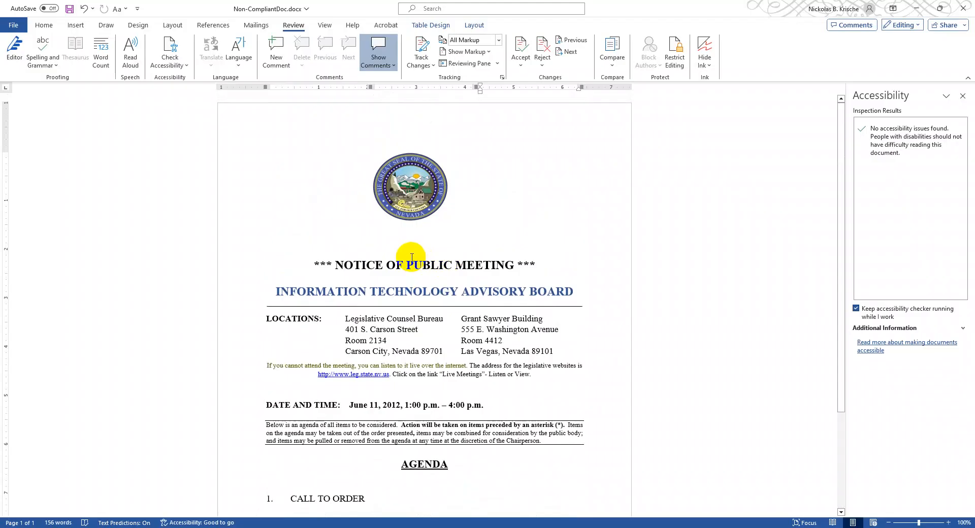
# - Look at the Create PDF/XPS Document export option and return to the document without exporting
pyautogui.click(12, 22)
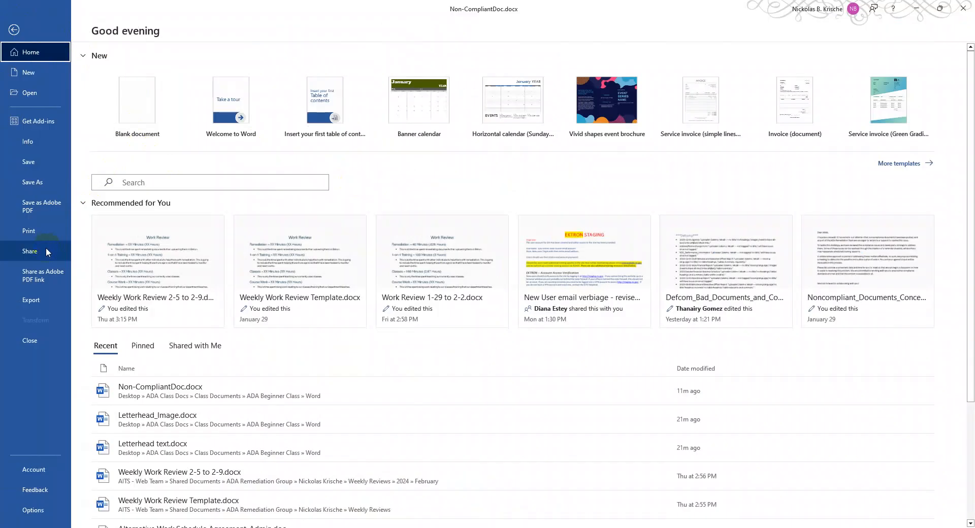
pyautogui.click(46, 295)
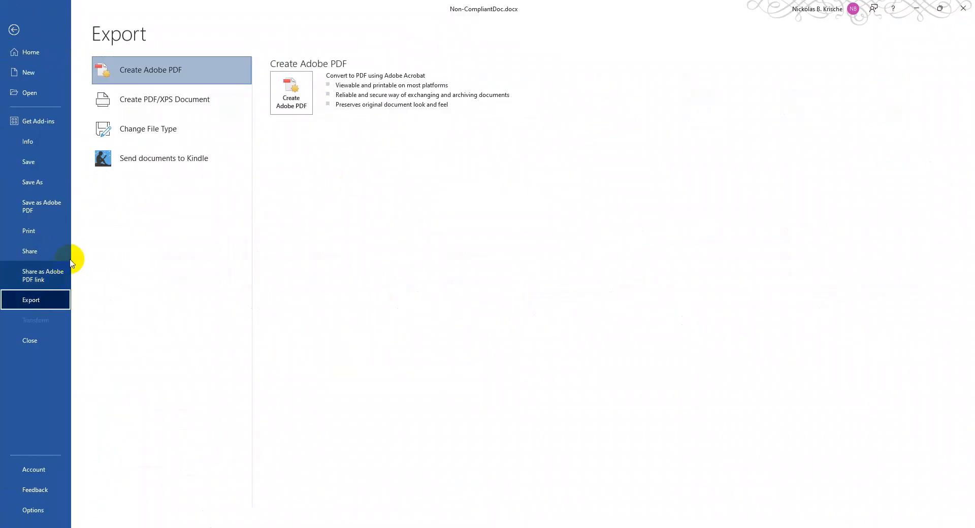
pyautogui.click(181, 104)
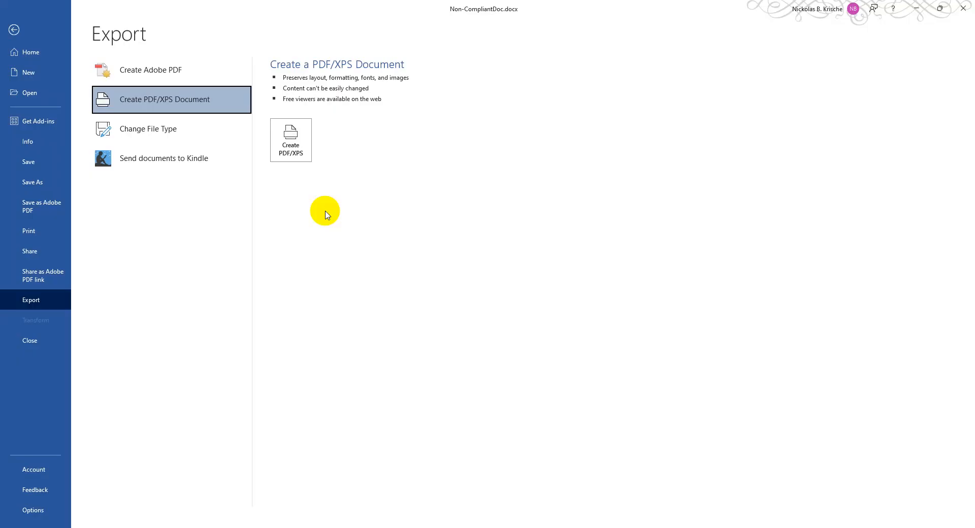
pyautogui.click(34, 35)
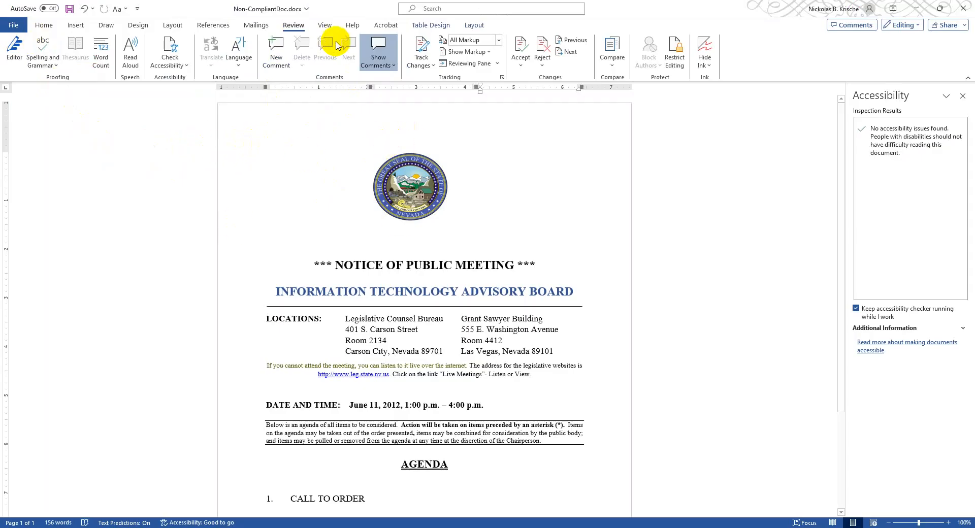
# - Open the Acrobat PDFMaker preferences and choose Standard as the conversion settings
pyautogui.click(385, 26)
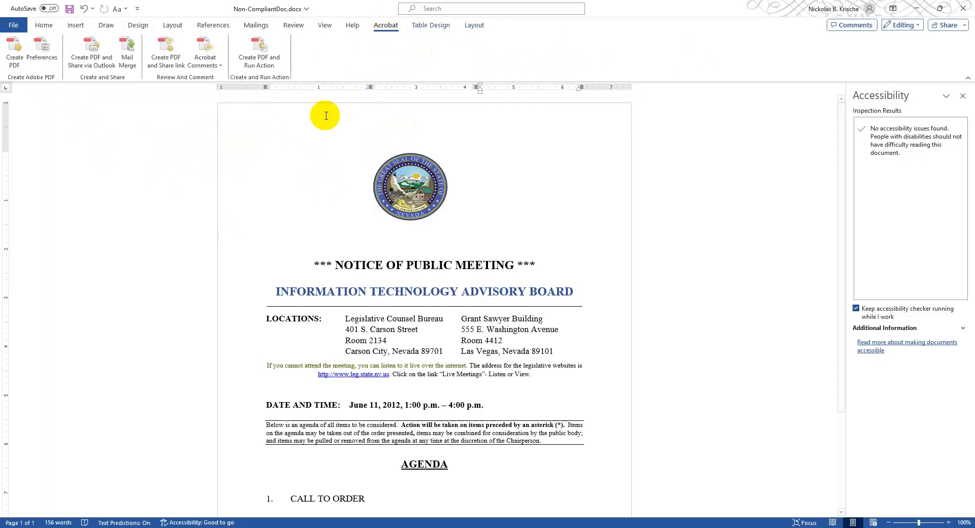
pyautogui.click(58, 63)
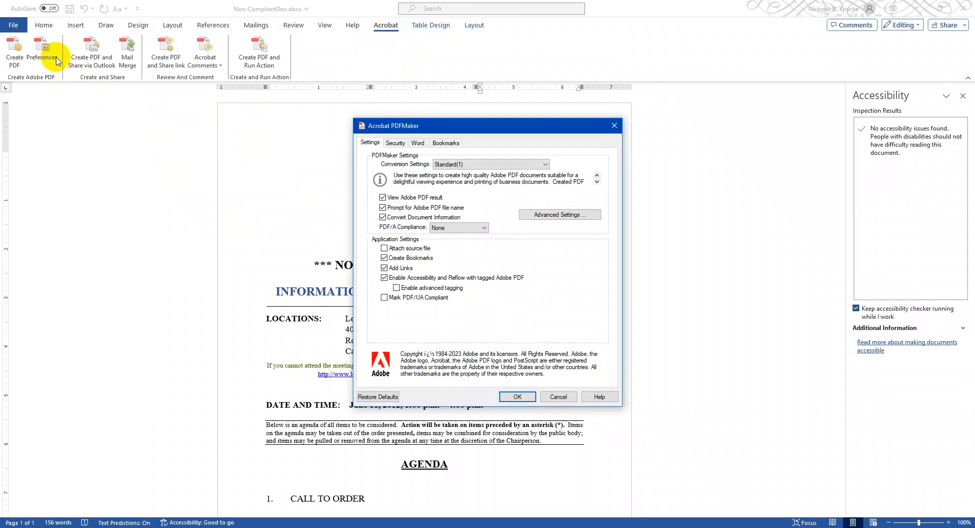
pyautogui.click(486, 163)
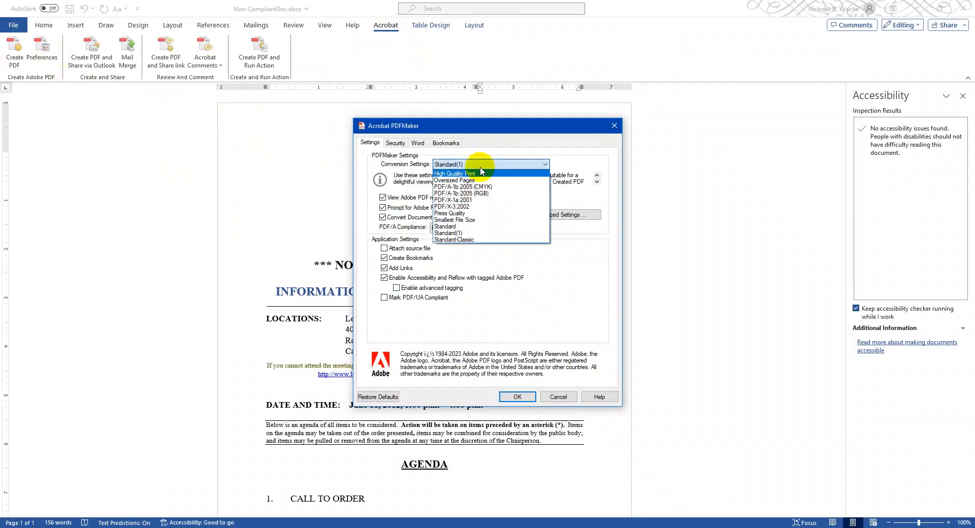
pyautogui.click(463, 226)
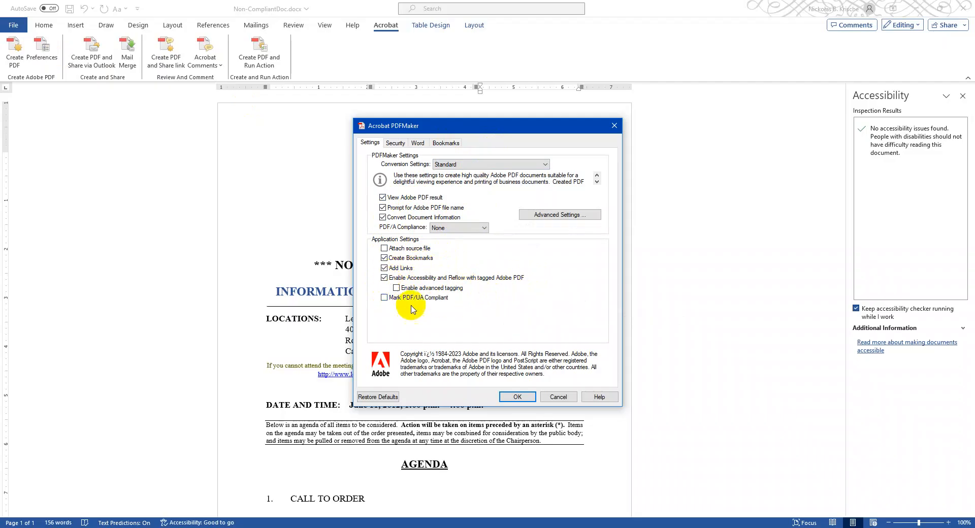
# - Set the Standard preset's compatibility to Acrobat 8.0 (PDF 1.7) in its advanced settings
pyautogui.click(561, 216)
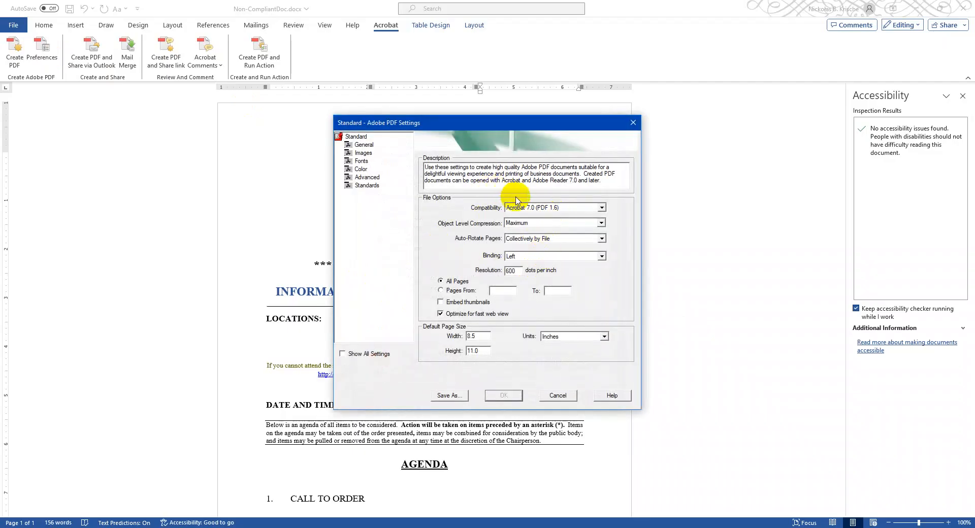
pyautogui.click(601, 208)
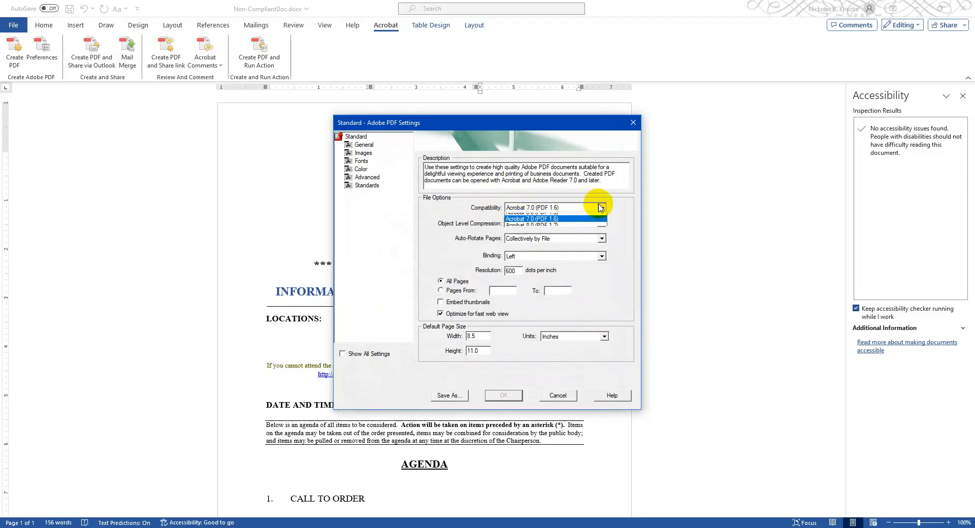
pyautogui.click(558, 247)
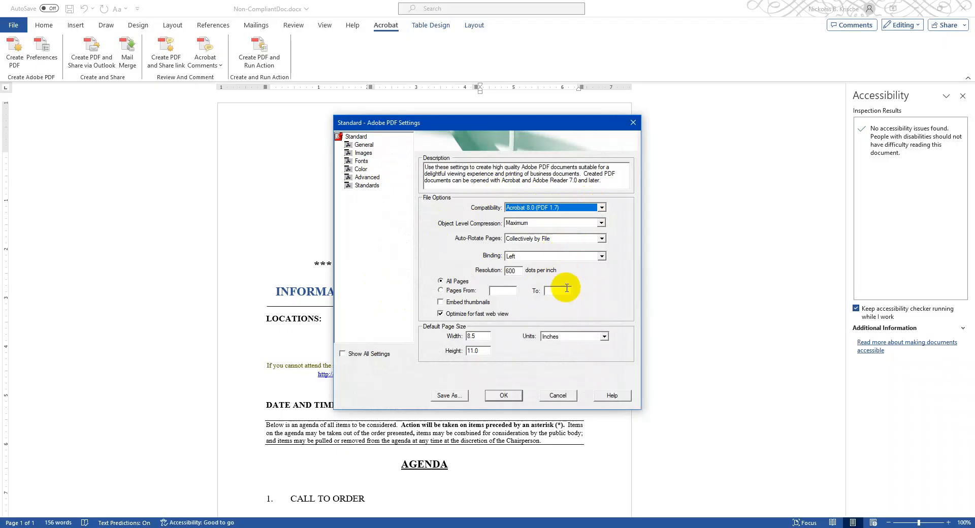
# - Start saving the modified PDF settings as "ADA Settings", then cancel the save and the advanced settings
pyautogui.click(504, 396)
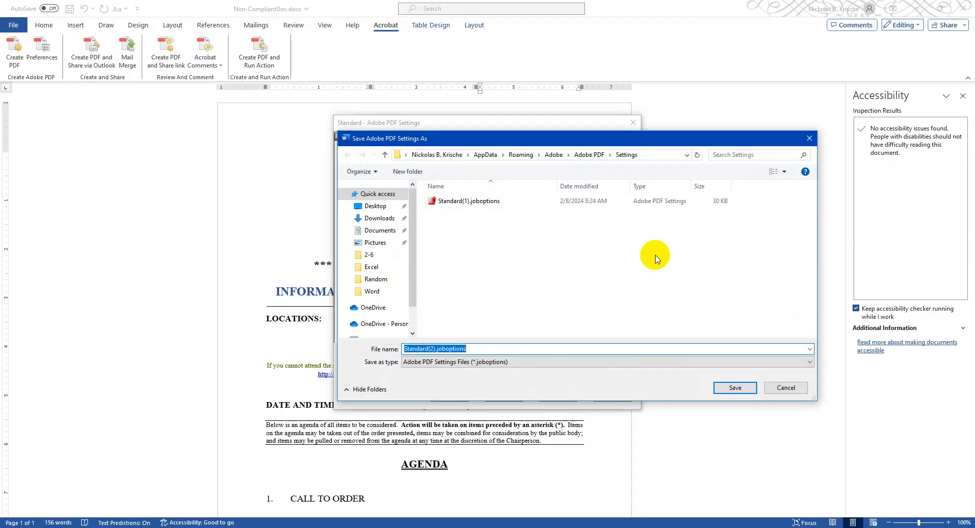
pyautogui.press('BackSpace')
pyautogui.write('ADA S')
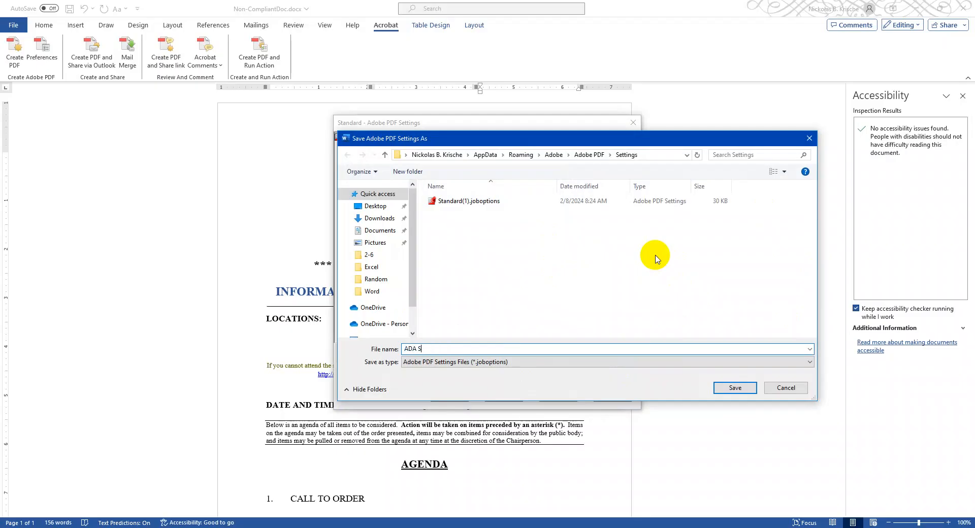
pyautogui.write('ettuings')
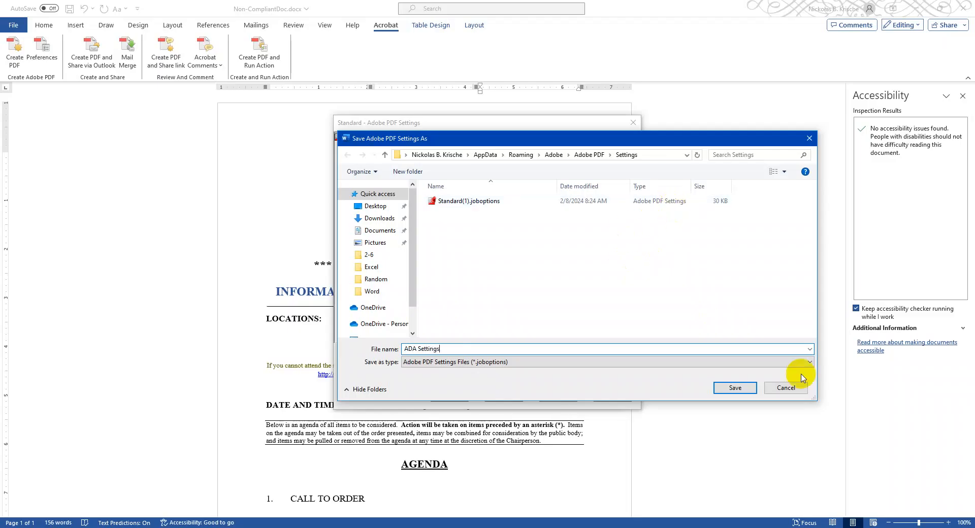
pyautogui.click(804, 389)
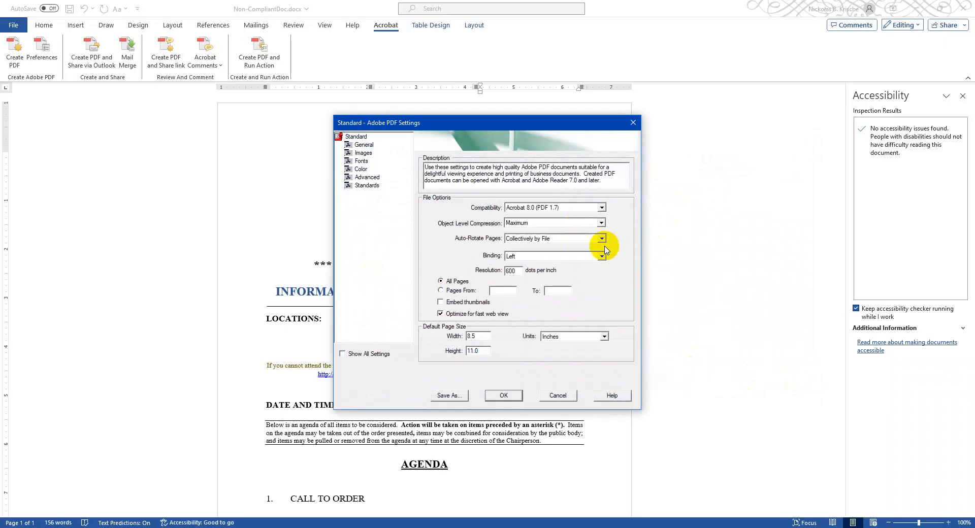
pyautogui.click(559, 395)
# - Choose Standard(1) as the PDFMaker conversion settings
pyautogui.click(491, 164)
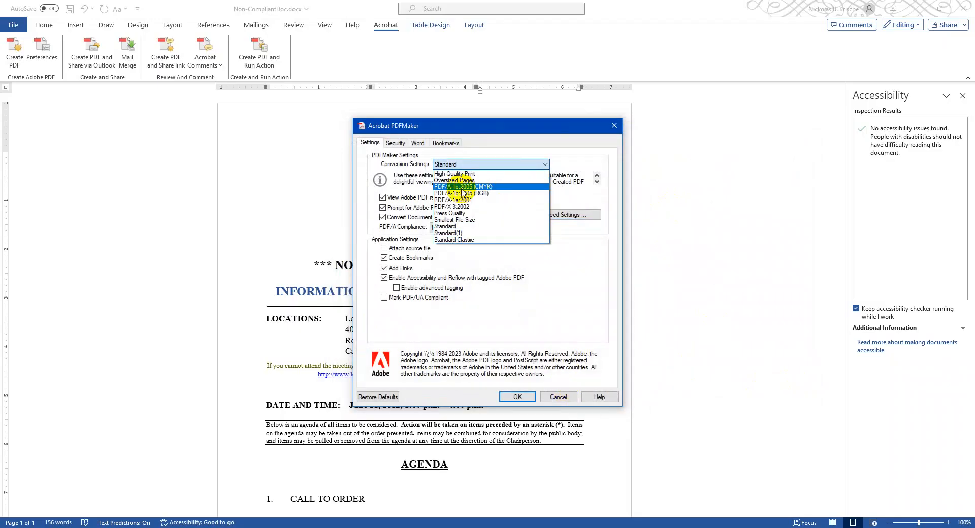
pyautogui.click(488, 238)
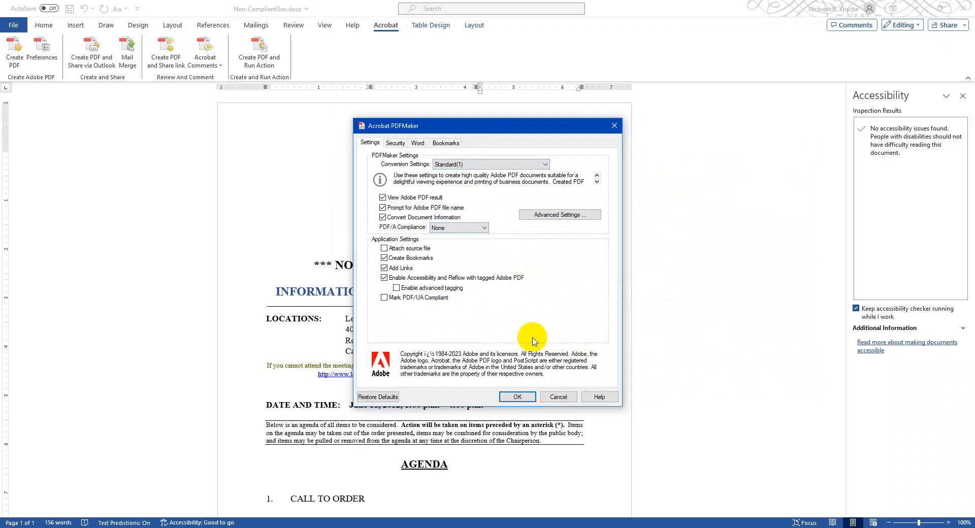
# - Confirm the PDFMaker settings and create Non-CompliantDoc.pdf from the document, saving the document first and replacing the existing PDF
pyautogui.click(517, 397)
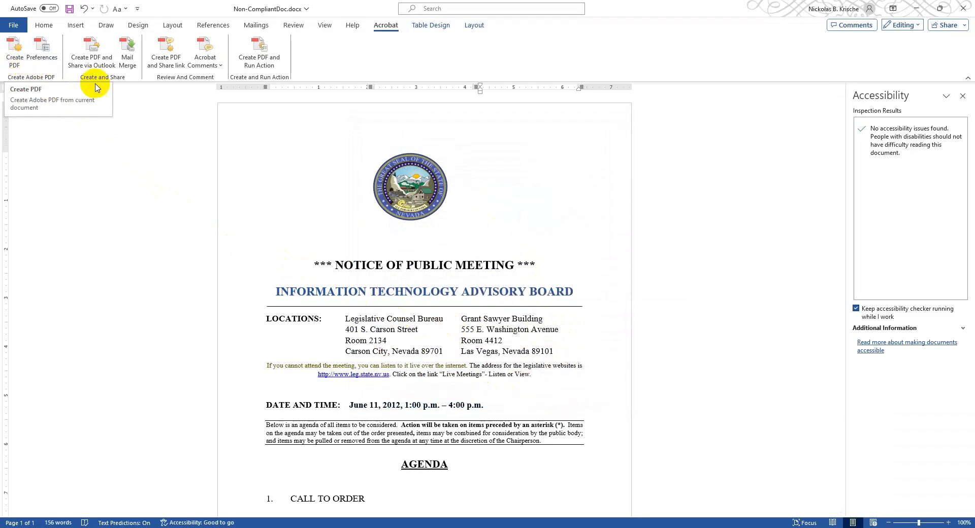
pyautogui.click(13, 46)
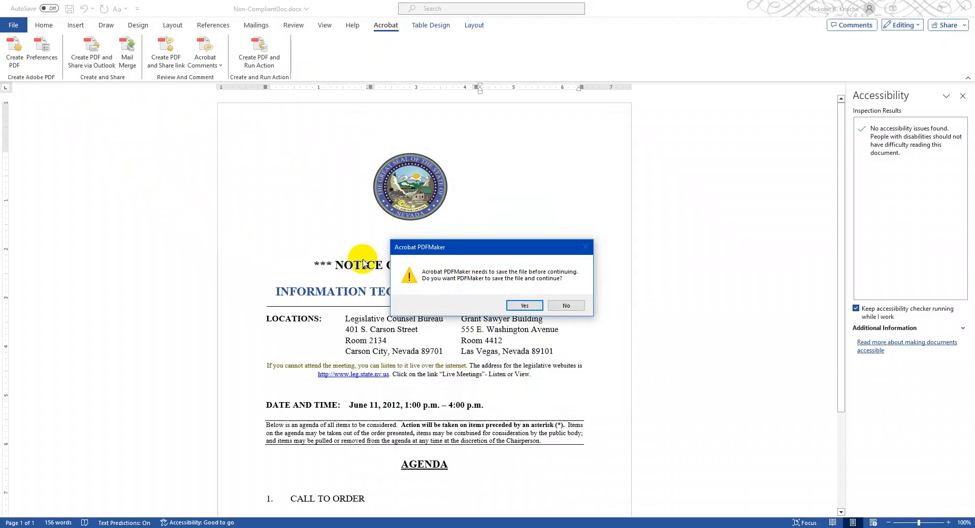
pyautogui.click(525, 306)
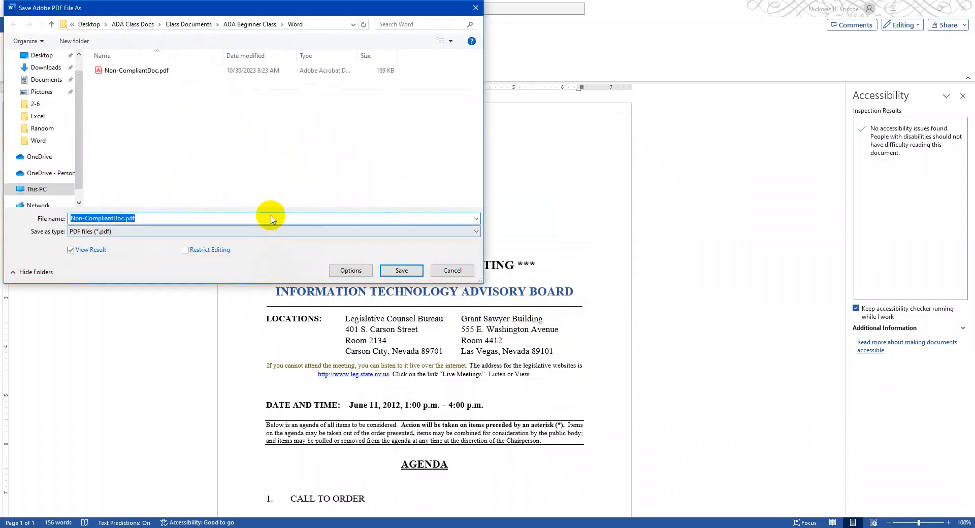
pyautogui.click(406, 270)
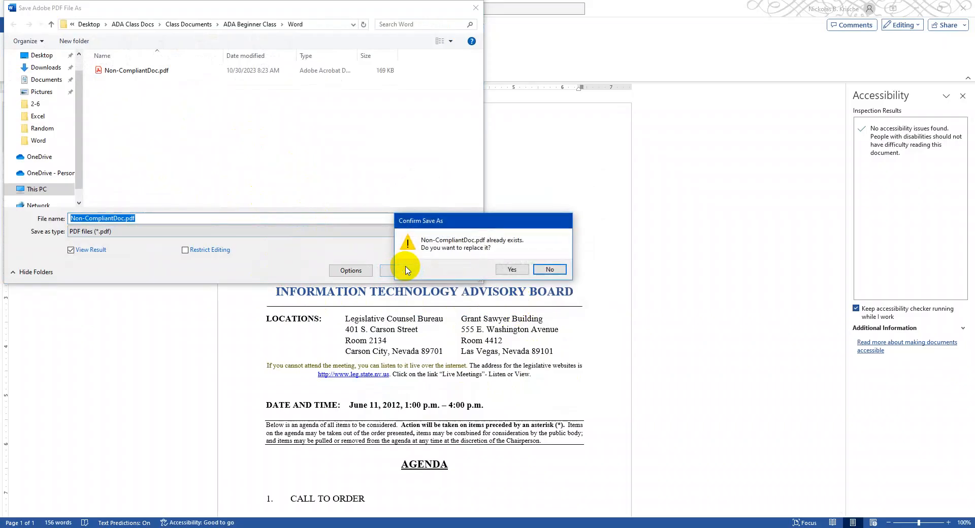
pyautogui.click(501, 268)
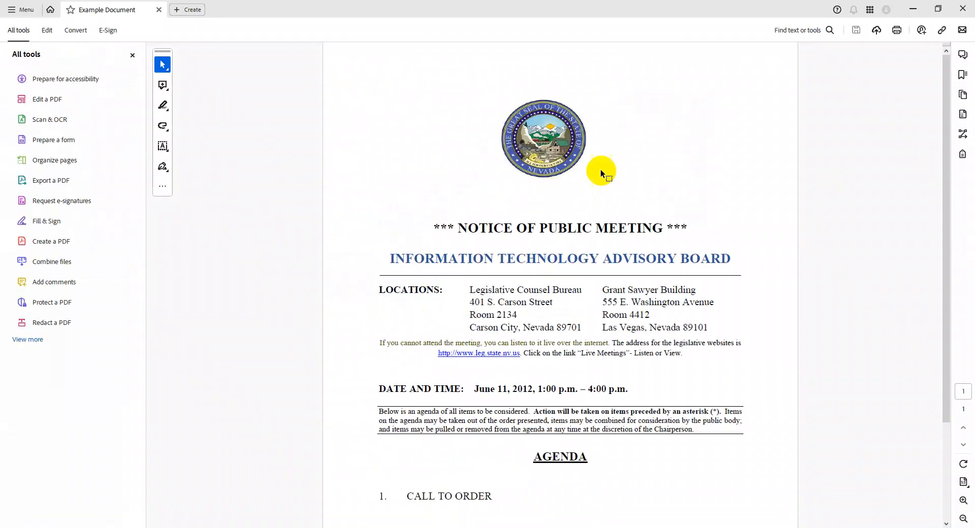
# - Look through the Prepare for accessibility tools for the new PDF and return to the full tool list
pyautogui.click(45, 78)
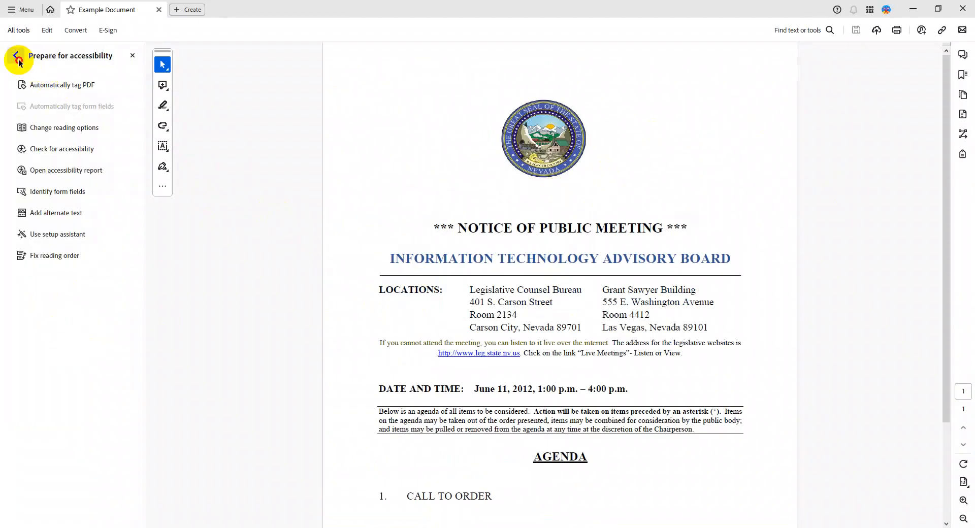
pyautogui.click(16, 55)
pyautogui.scroll(-2, 525, 247)
pyautogui.scroll(2, 526, 247)
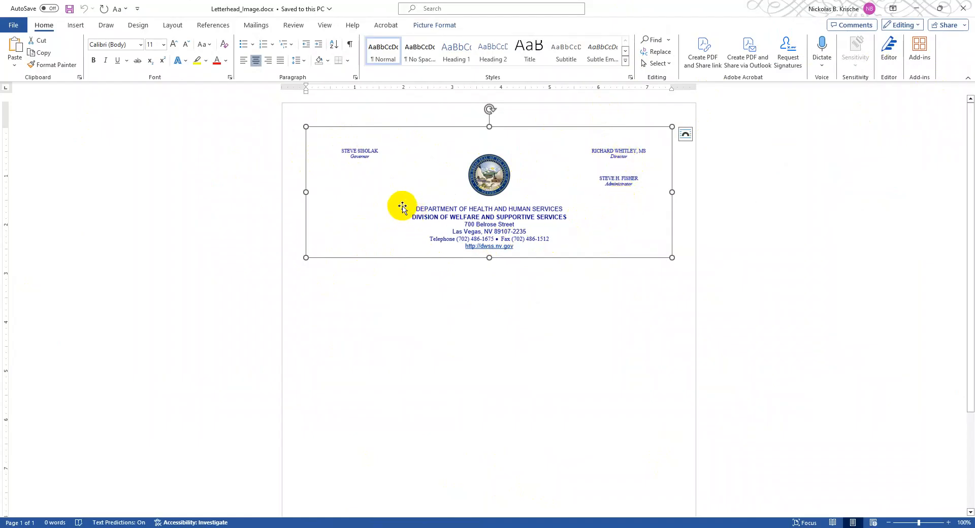
# - Switch to the blank Word document and set its page margins to Narrow
pyautogui.moveTo(661, 9); pyautogui.dragTo(974, 412)
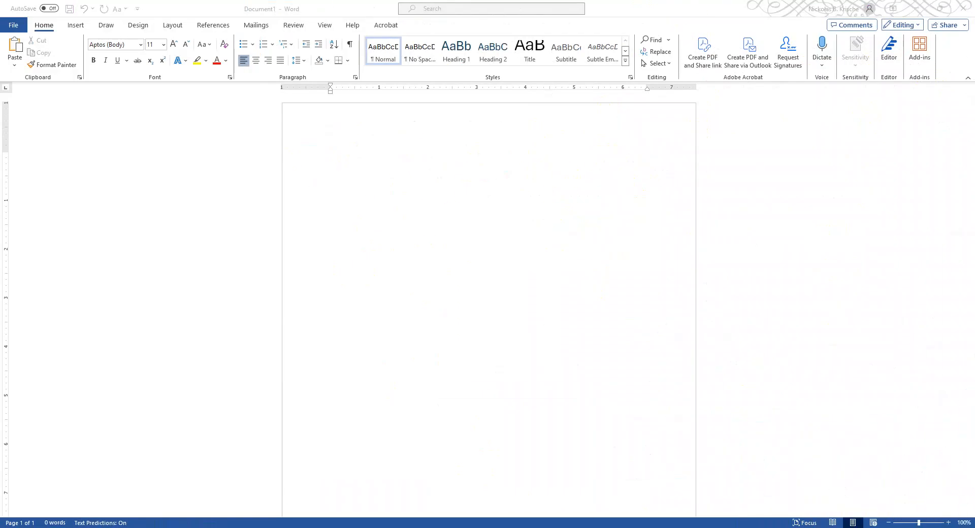
pyautogui.click(383, 157)
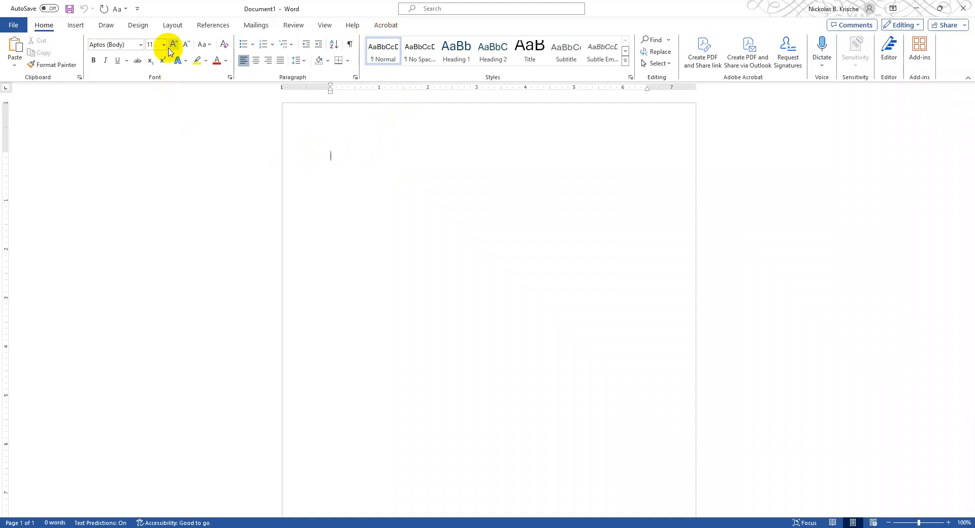
pyautogui.click(171, 28)
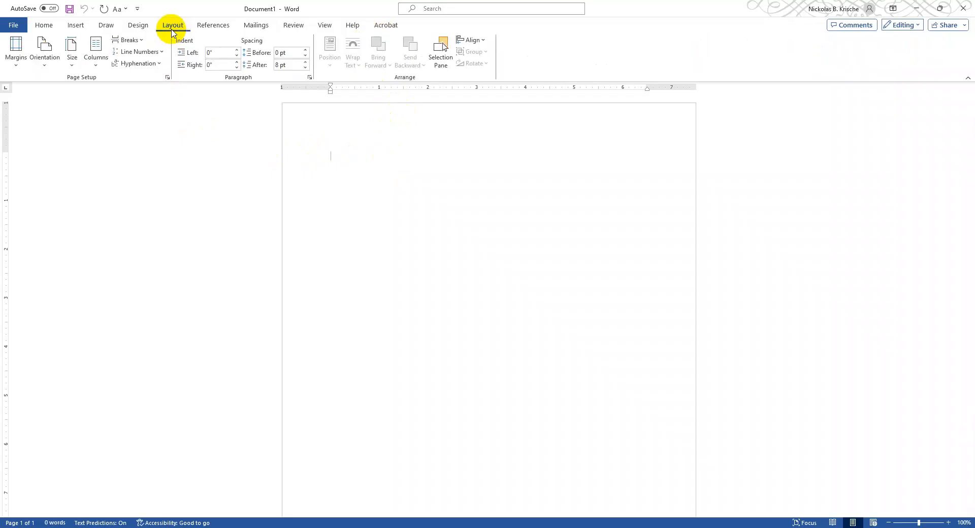
pyautogui.click(19, 69)
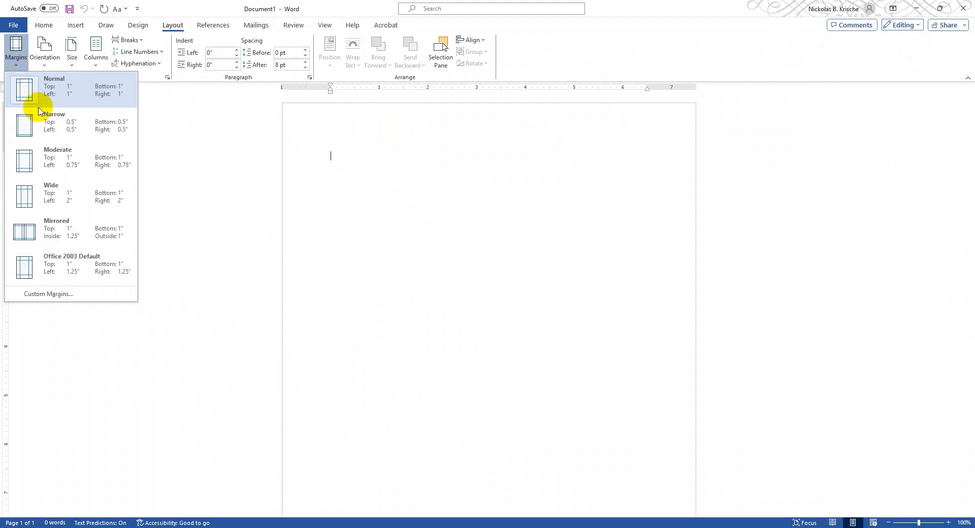
pyautogui.click(65, 120)
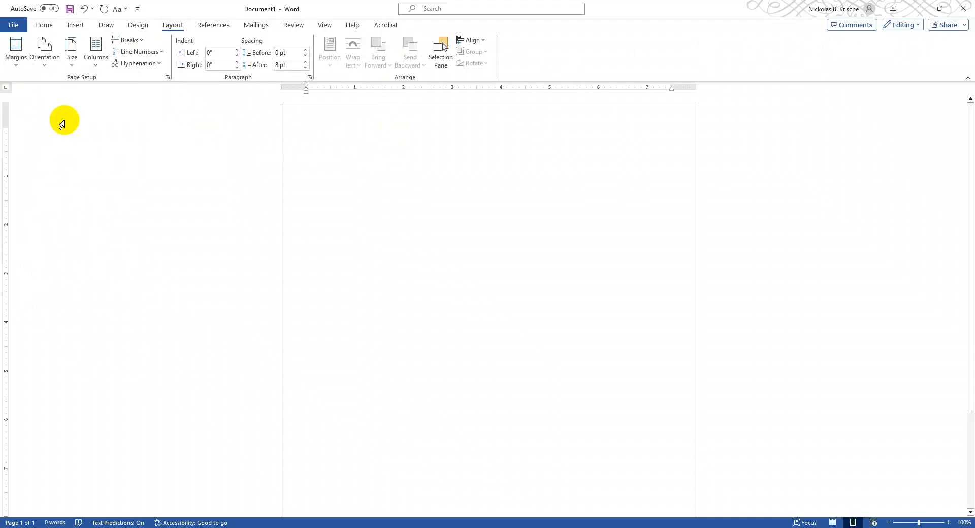
# - Lay out the blank page in three columns and set the paragraph spacing after to 0 pt
pyautogui.click(97, 65)
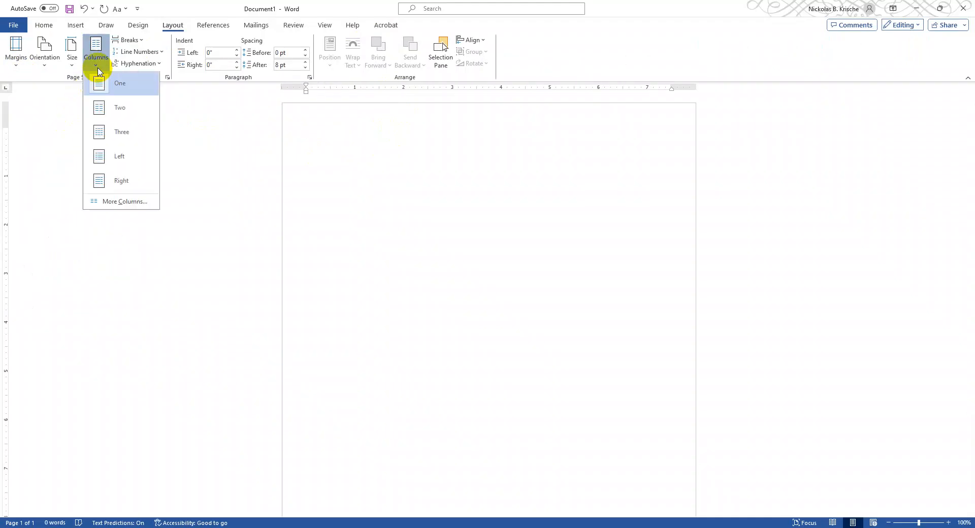
pyautogui.click(122, 134)
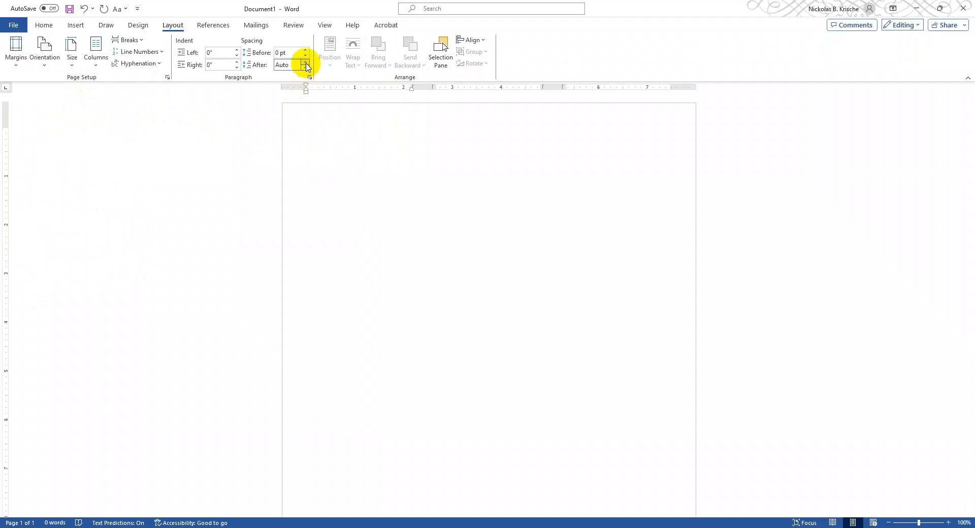
pyautogui.click(305, 65)
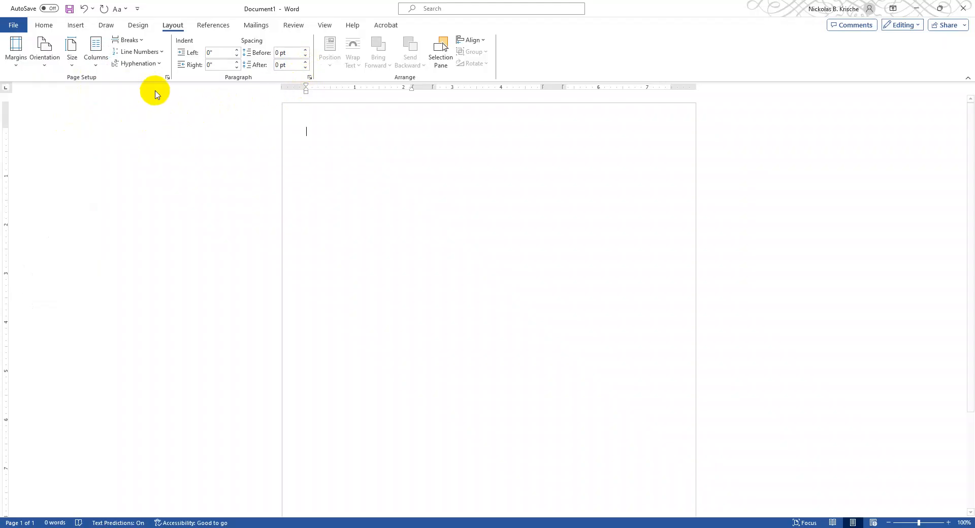
# - Set unequal column widths of 1.5", 4.3" and 1.7" with 0" spacing between the columns for the whole document
pyautogui.click(95, 65)
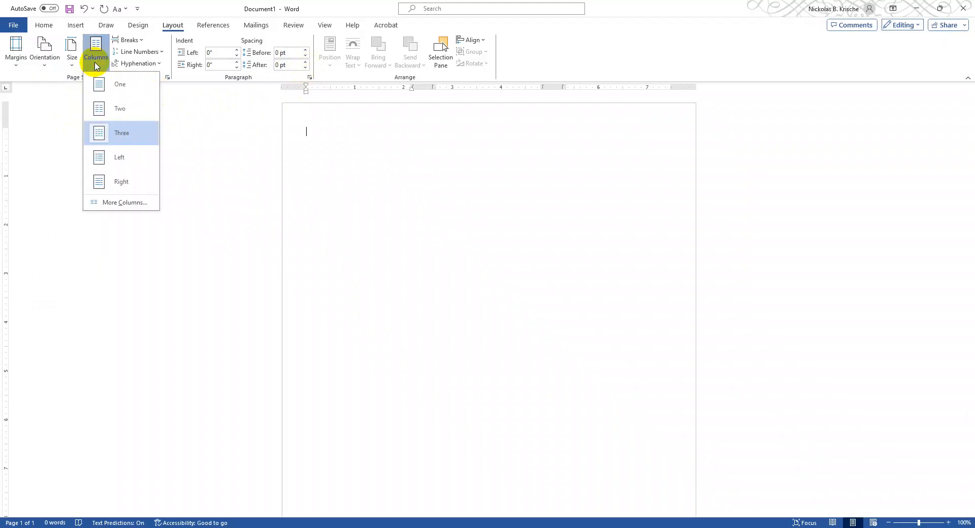
pyautogui.click(124, 202)
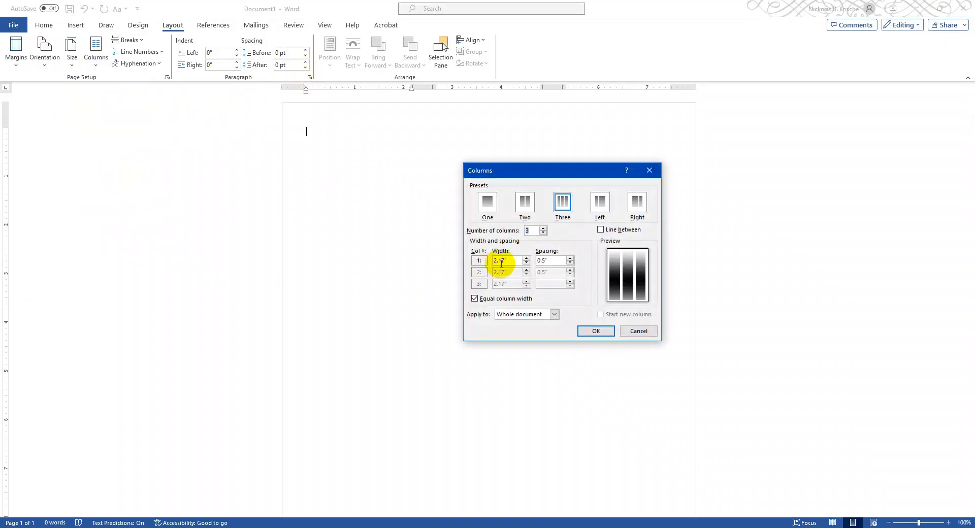
pyautogui.click(477, 301)
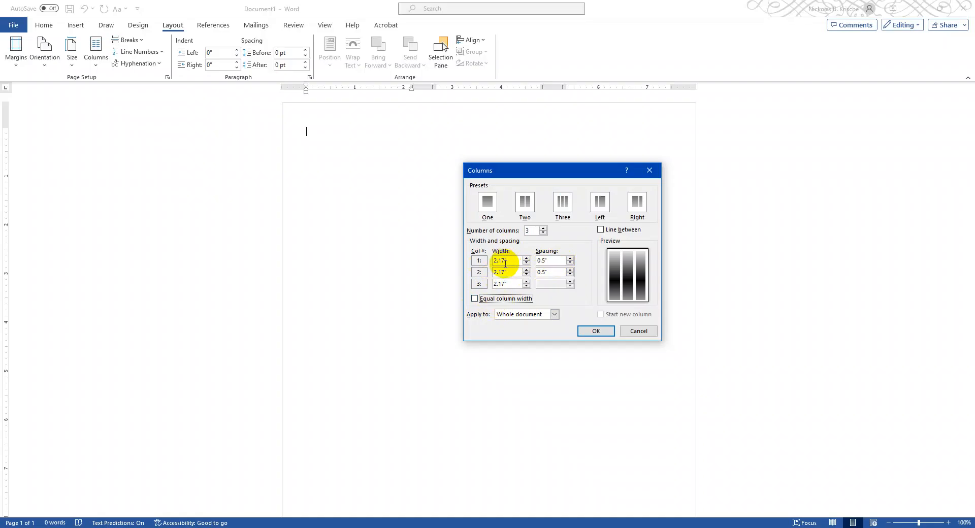
pyautogui.click(532, 527)
pyautogui.write('1.5"')
pyautogui.press('Tab')
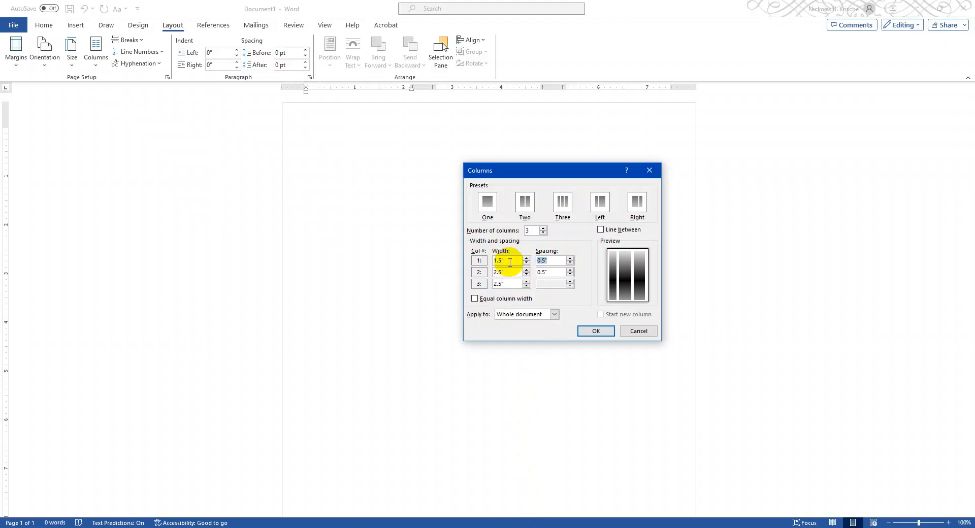
pyautogui.write('0')
pyautogui.press('Tab')
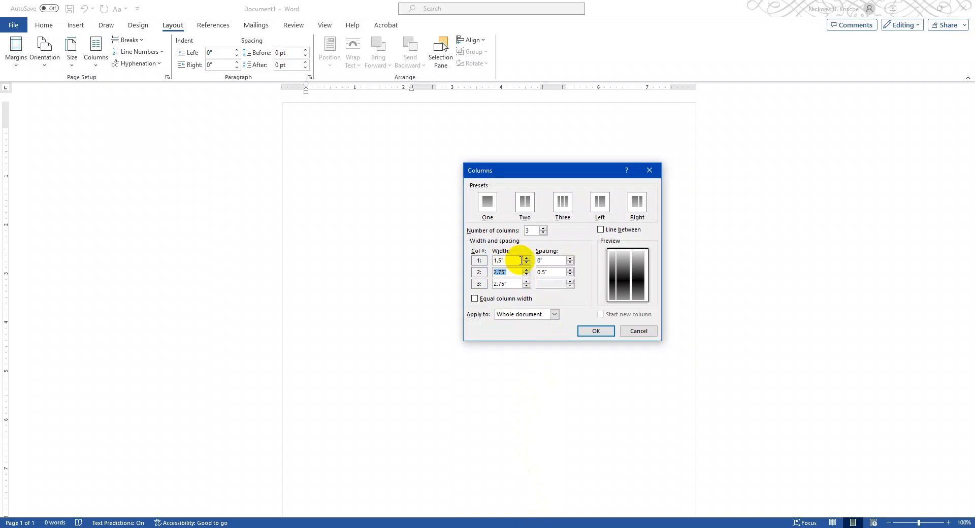
pyautogui.press('Tab')
pyautogui.press('Tab')
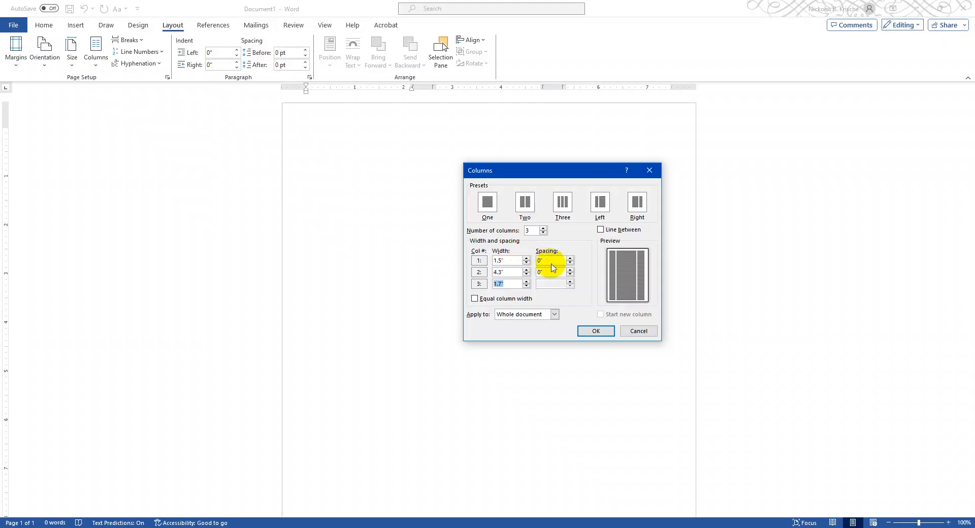
pyautogui.click(596, 331)
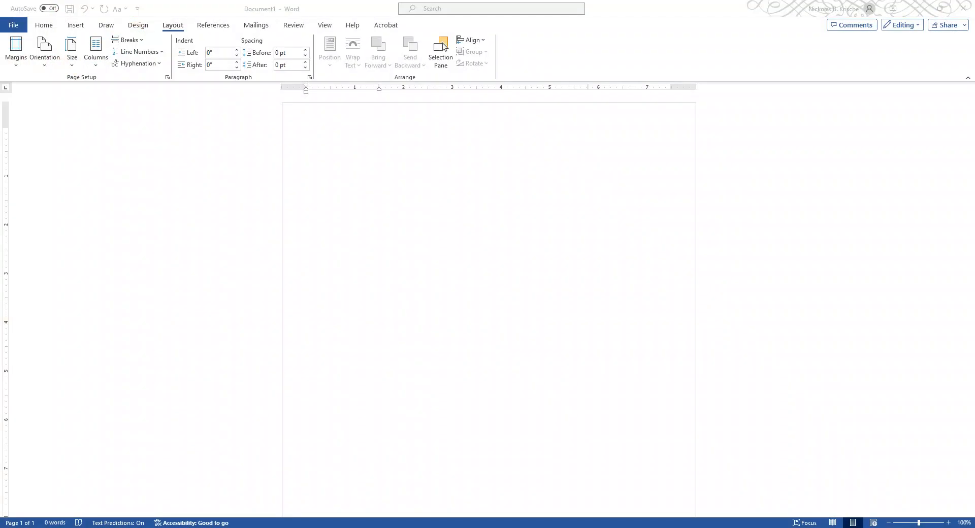
# - Paste the governor's name and title into the first column and center both lines
pyautogui.click(349, 133)
pyautogui.write('Joe Lombardo Governor')
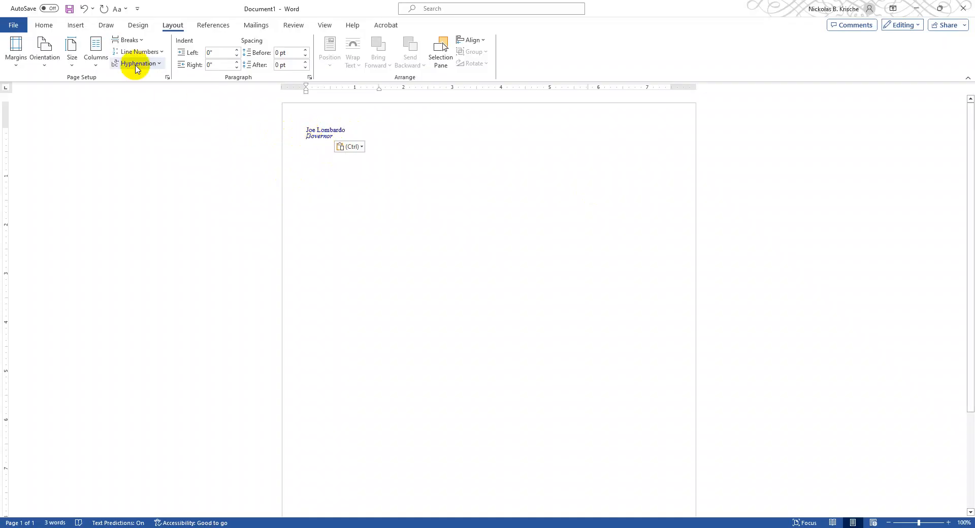
pyautogui.moveTo(348, 134); pyautogui.dragTo(289, 126)
pyautogui.click(44, 25)
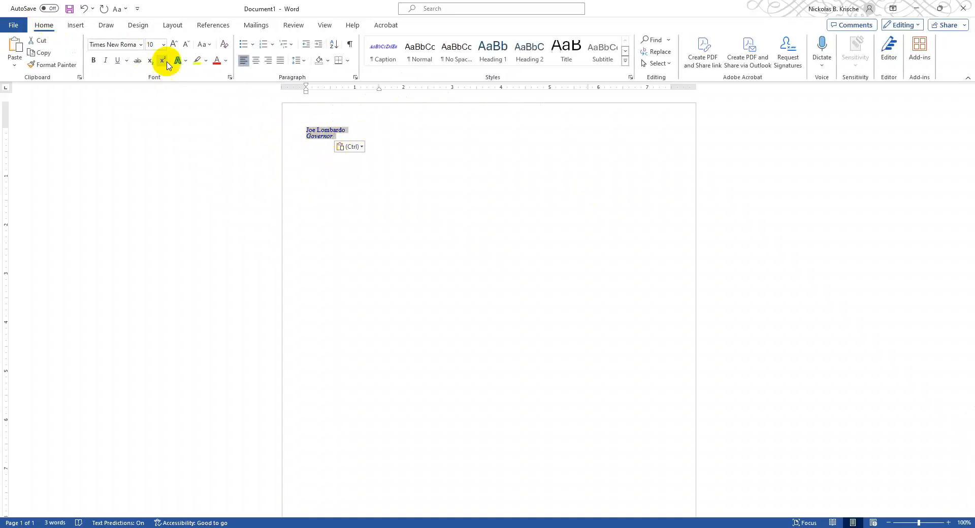
pyautogui.click(256, 61)
pyautogui.click(364, 136)
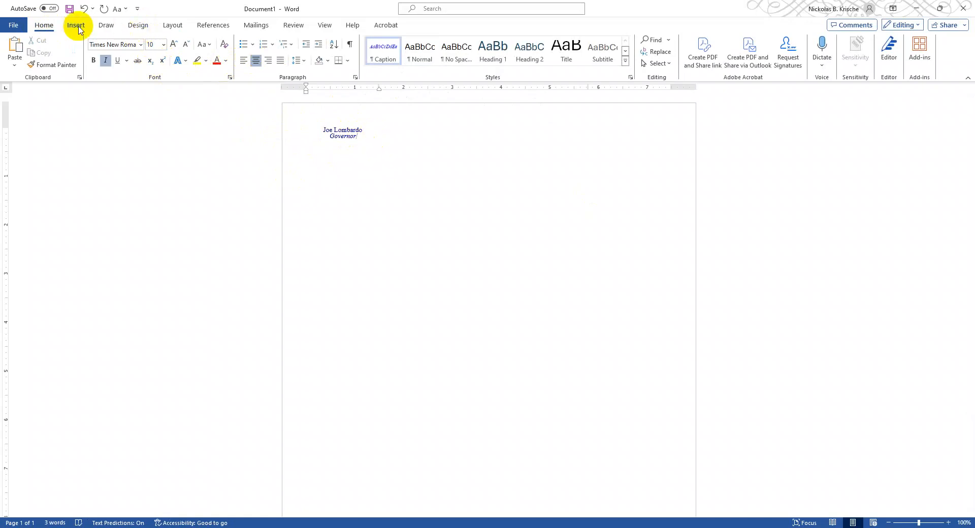
# - Insert a column break after the governor's title
pyautogui.click(176, 25)
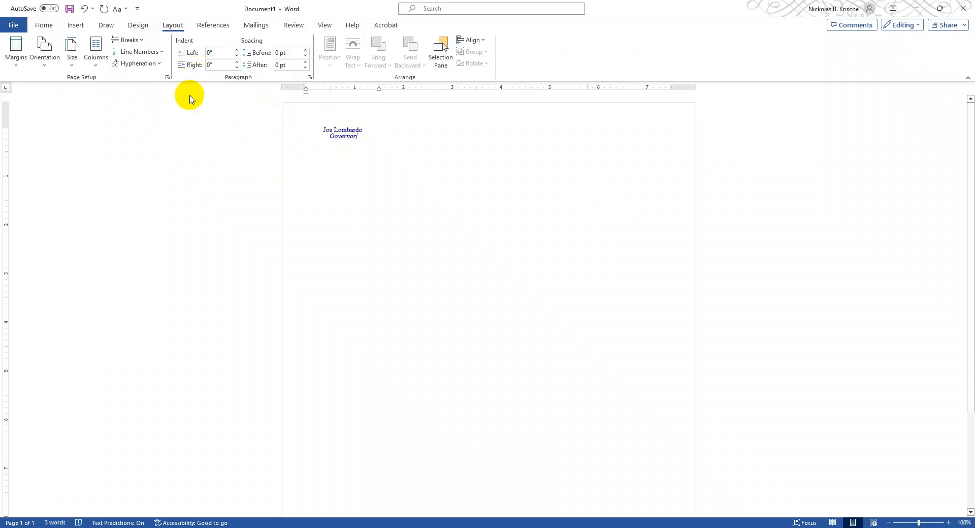
pyautogui.click(138, 43)
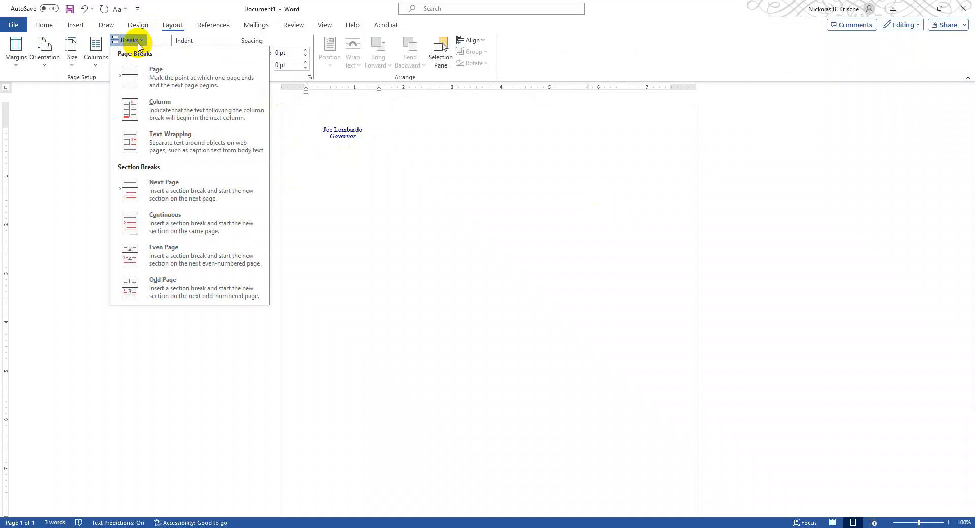
pyautogui.click(169, 107)
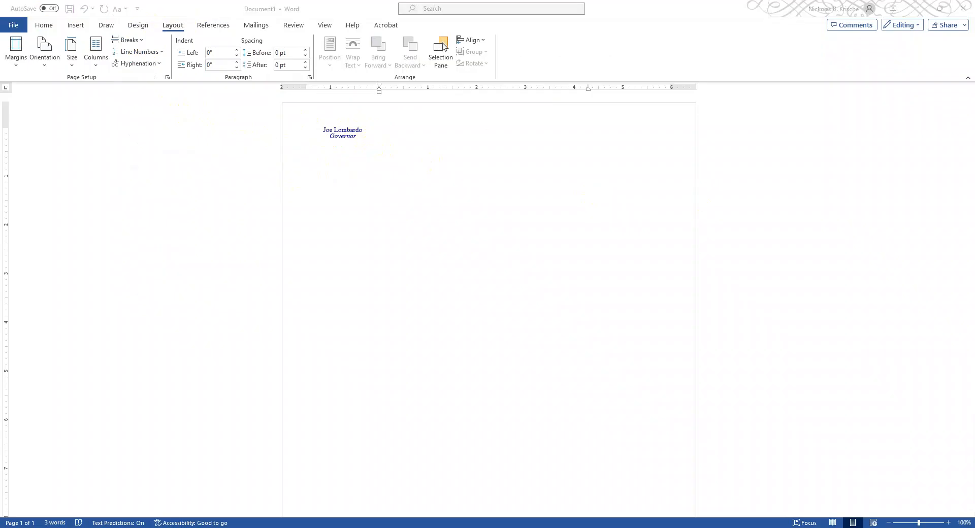
# - Paste the state seal image into the second column and center it
pyautogui.click(483, 133)
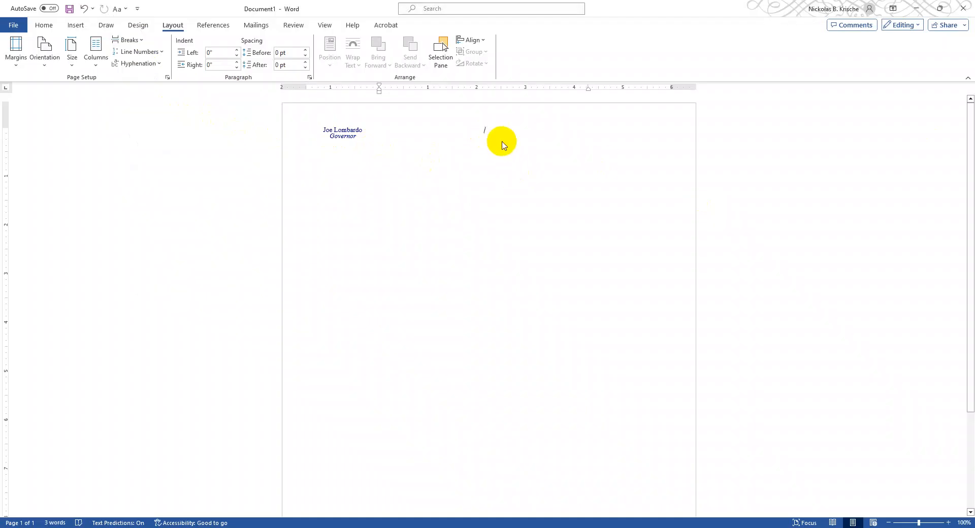
pyautogui.hotkey('ctrl', 'v')
pyautogui.press('BackSpace')
pyautogui.press('BackSpace')
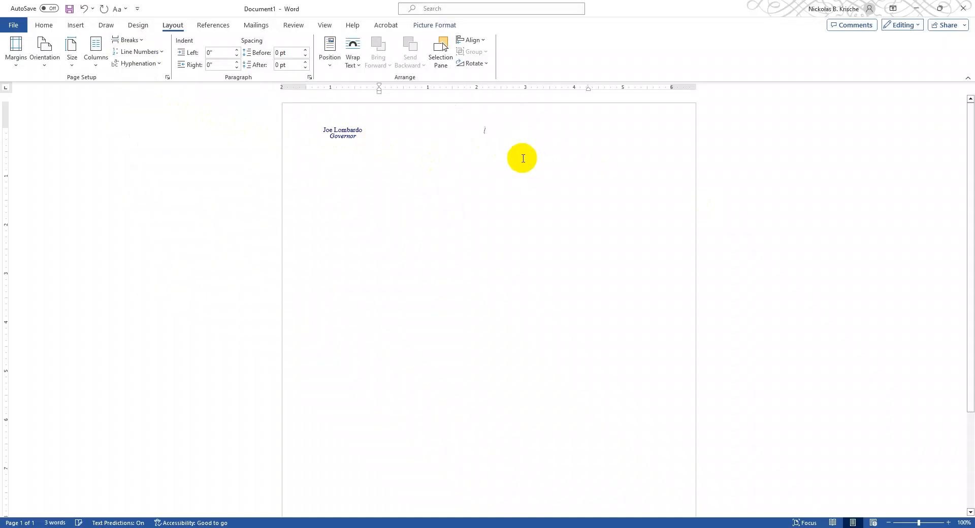
pyautogui.hotkey('ctrl', 'v')
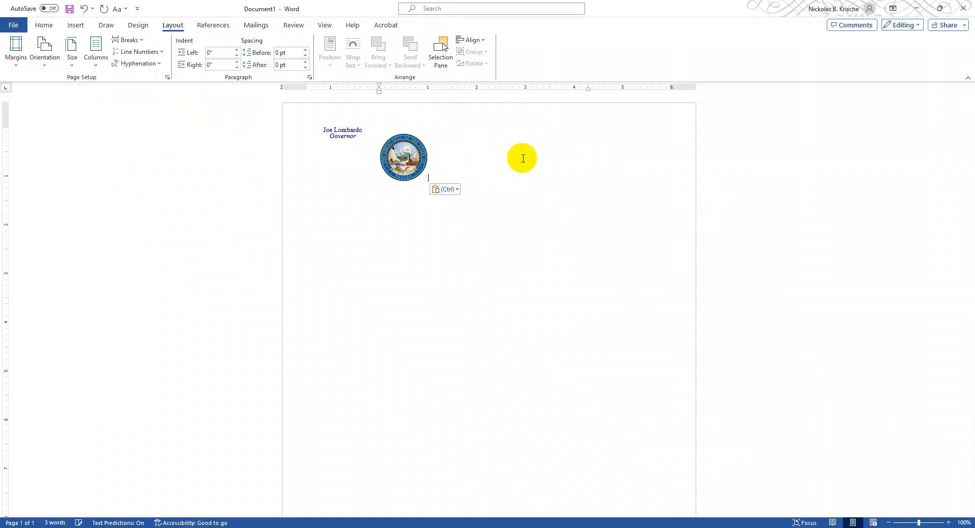
pyautogui.click(44, 25)
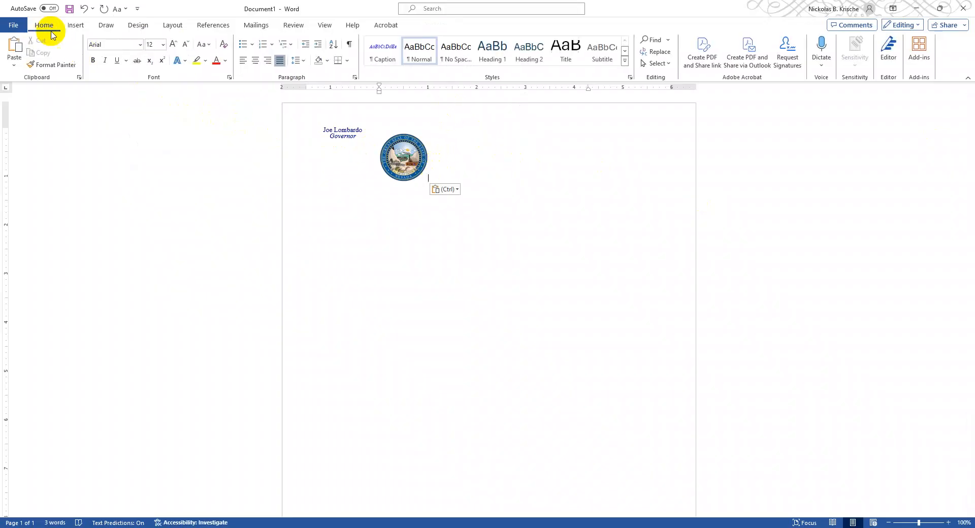
pyautogui.click(258, 62)
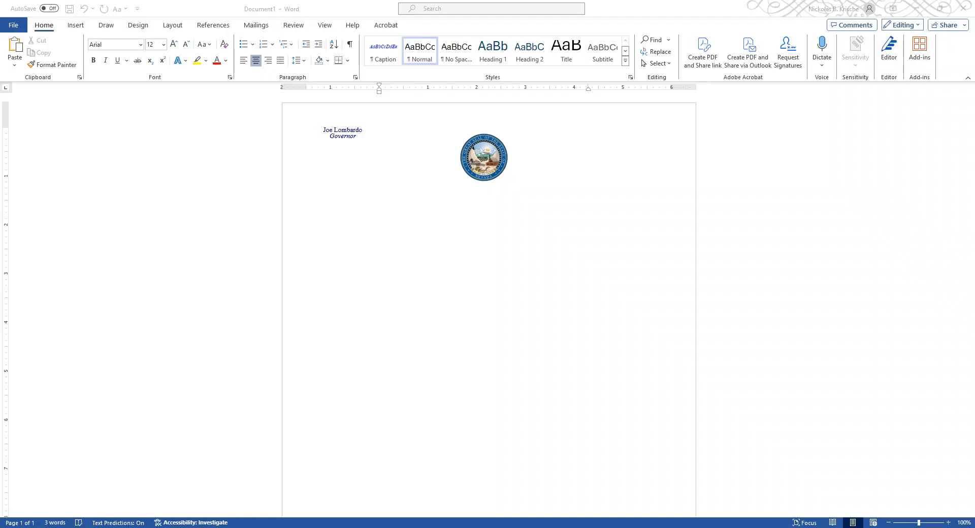
# - Paste the department name, address, phone and website lines below the state seal and center them
pyautogui.click(507, 195)
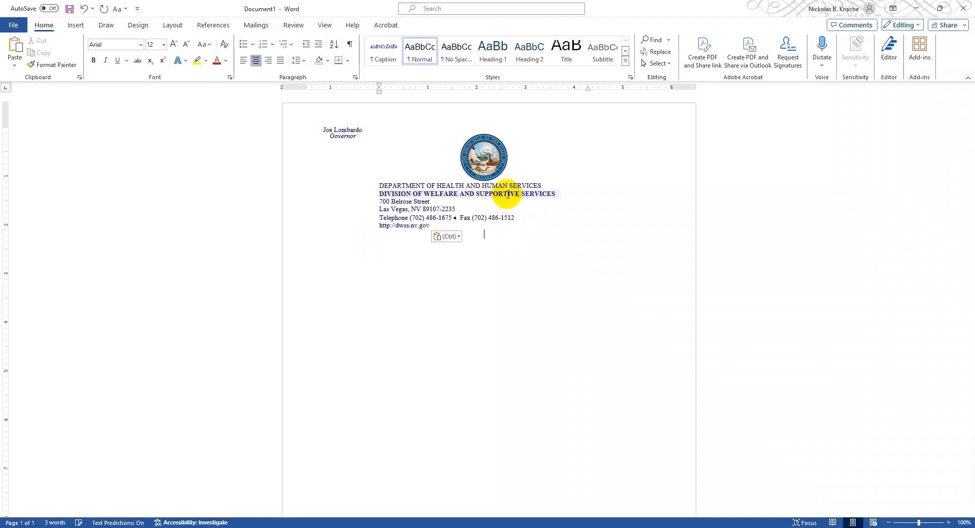
pyautogui.moveTo(439, 226); pyautogui.dragTo(373, 185)
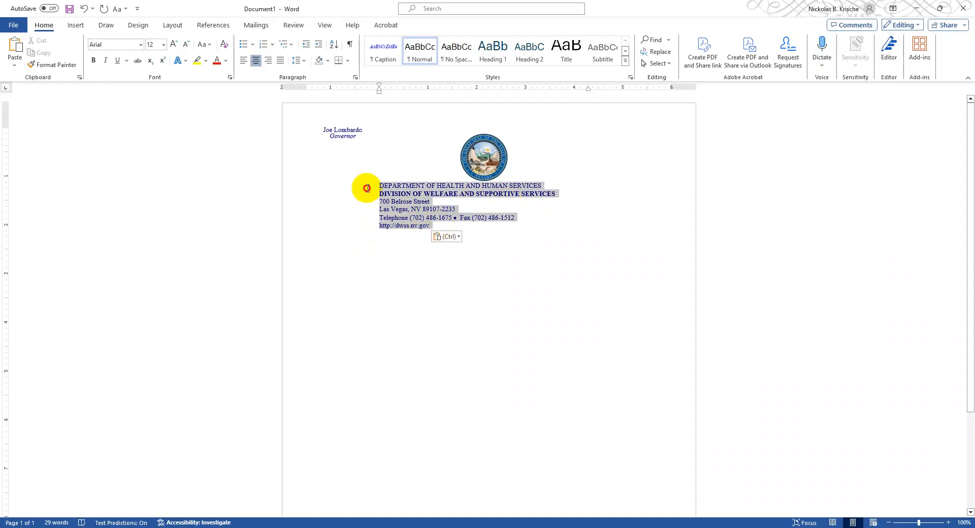
pyautogui.click(257, 61)
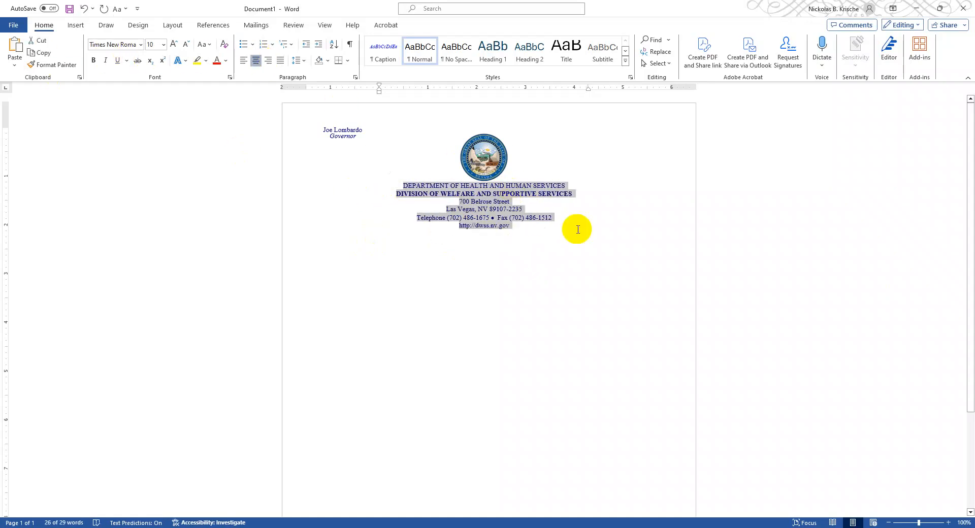
# - Insert a column break after the website address line in the middle column
pyautogui.click(538, 232)
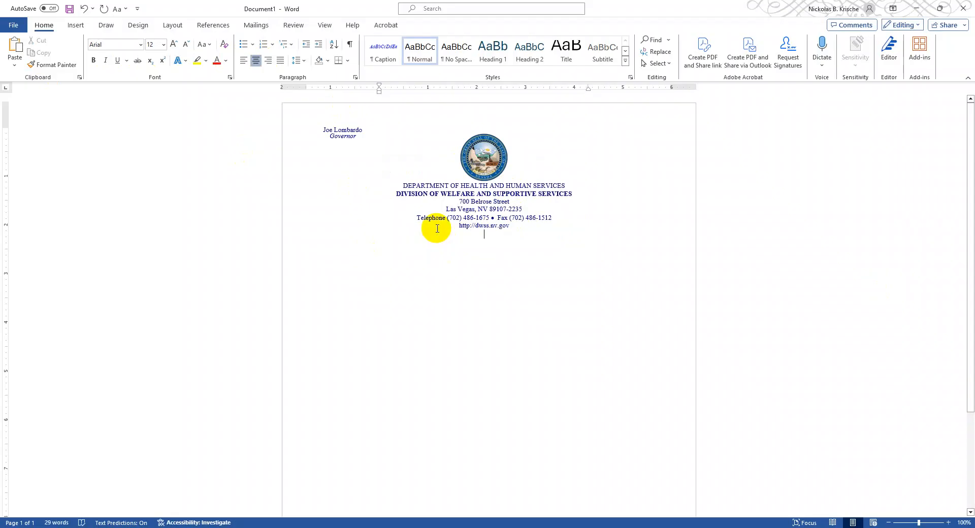
pyautogui.click(173, 25)
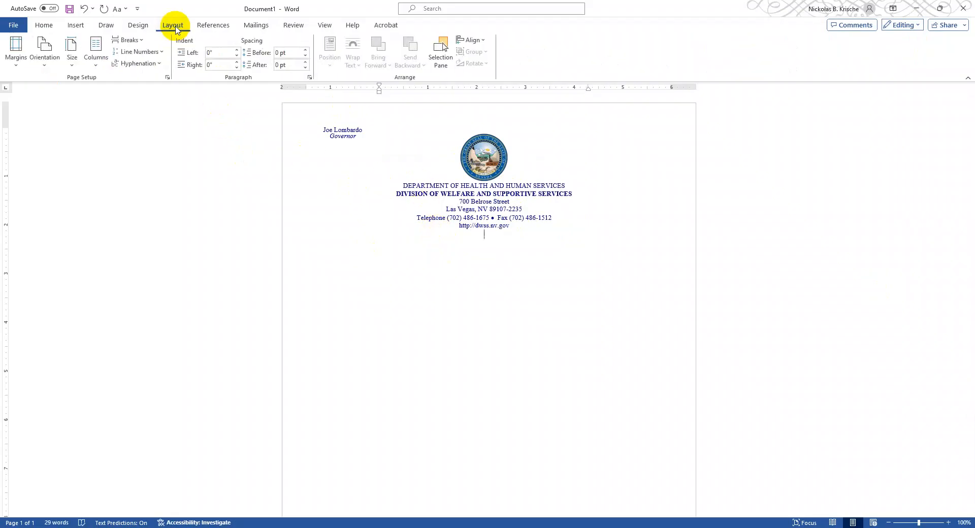
pyautogui.click(132, 40)
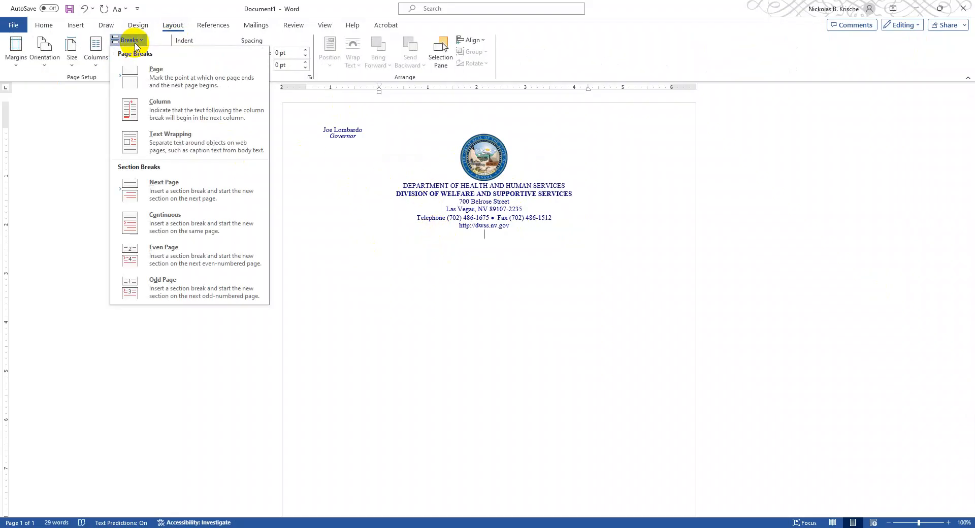
pyautogui.click(151, 111)
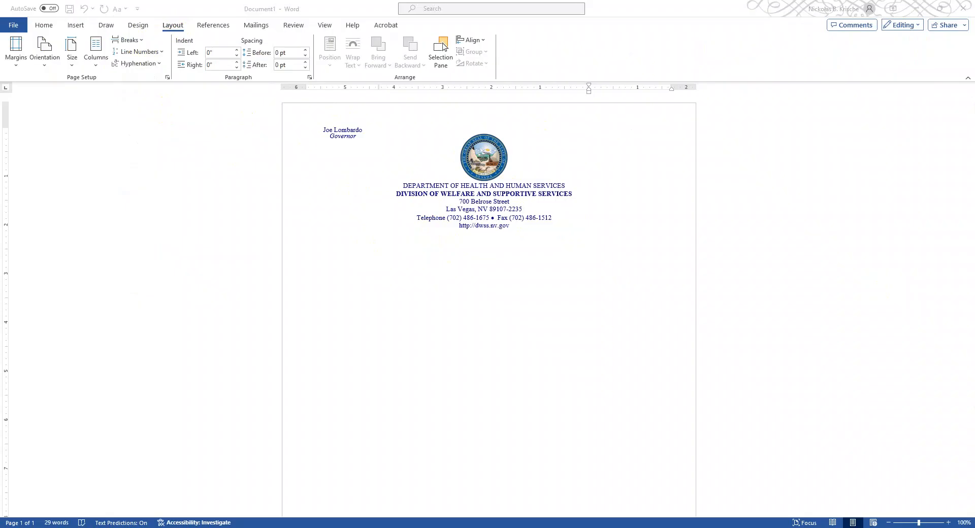
# - Paste the director's and administrator's names and titles into the third column and center all the lines
pyautogui.click(658, 122)
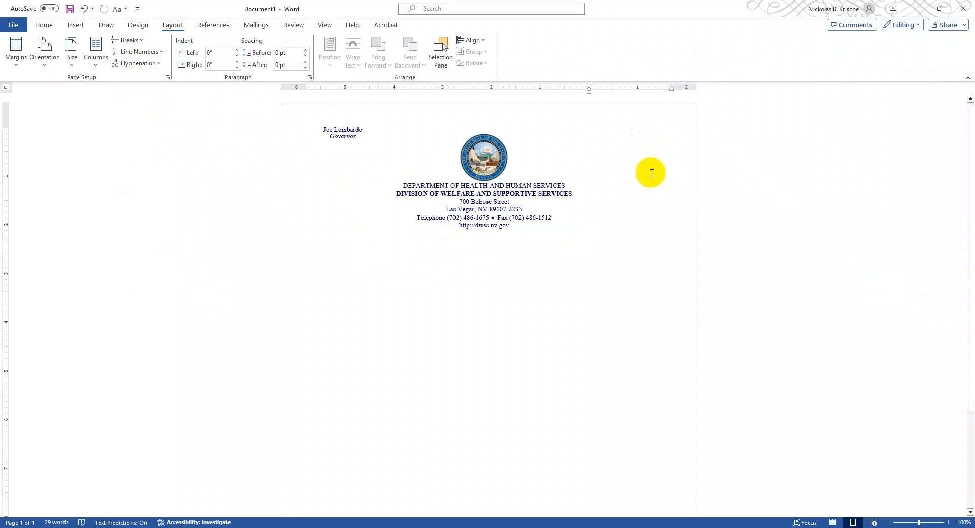
pyautogui.moveTo(643, 158); pyautogui.dragTo(590, 130)
pyautogui.click(43, 24)
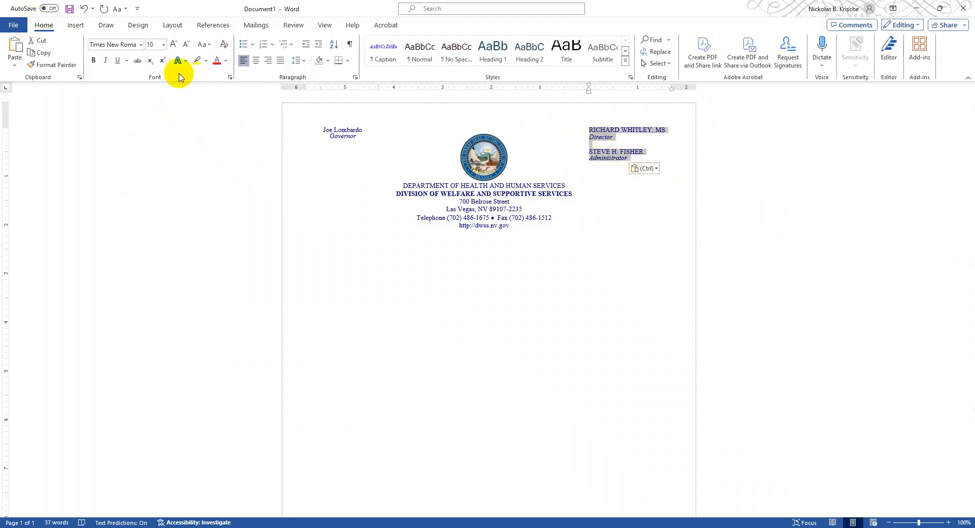
pyautogui.click(256, 61)
pyautogui.click(631, 200)
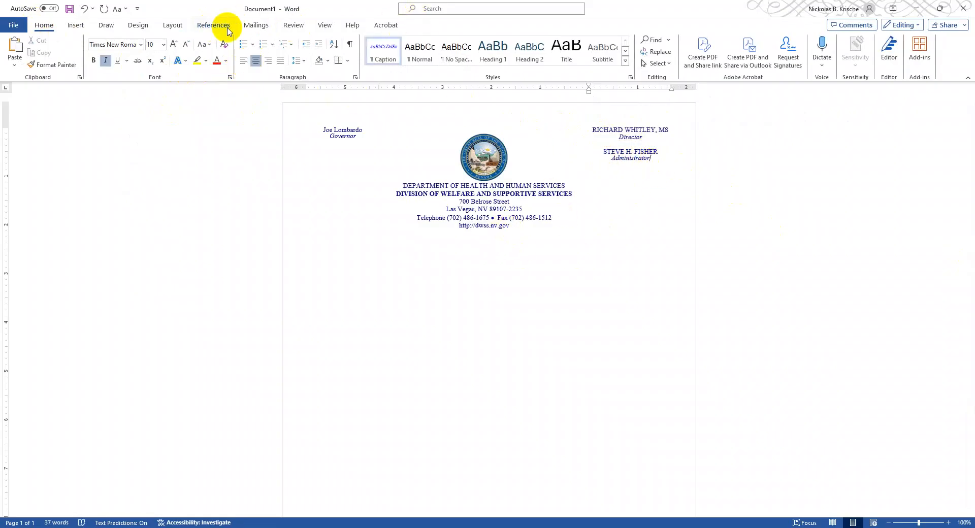
# - Open the ribbon customization options for the Layout tab and list All Commands
pyautogui.click(173, 27)
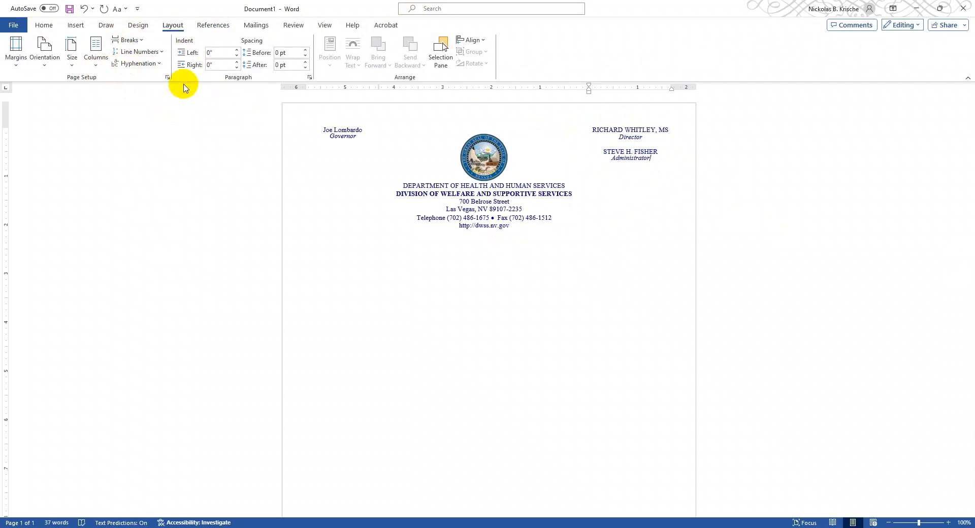
pyautogui.rightClick(513, 65)
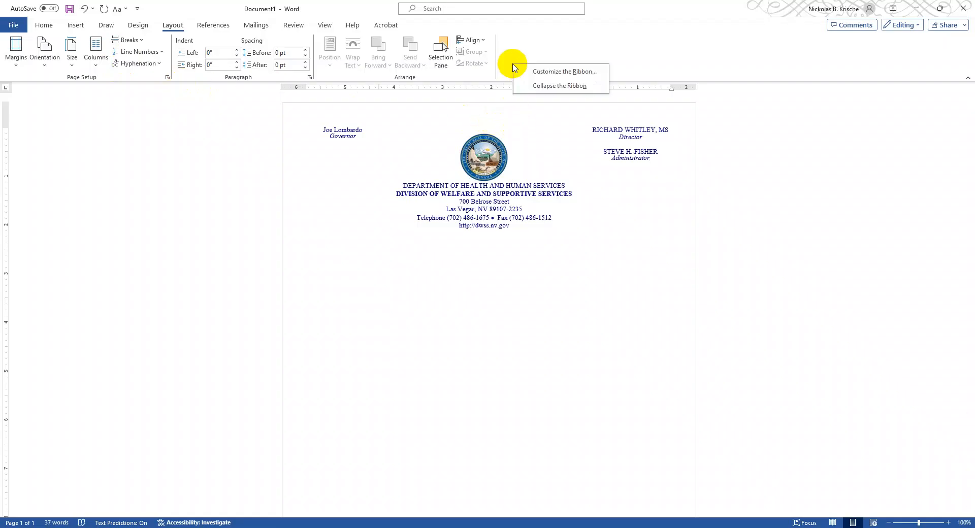
pyautogui.click(547, 72)
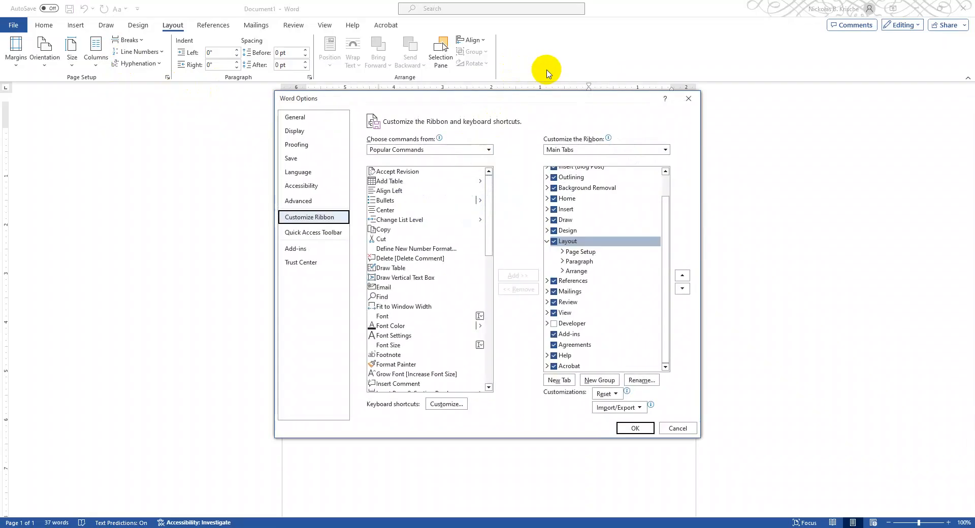
pyautogui.moveTo(531, 97); pyautogui.dragTo(534, 116)
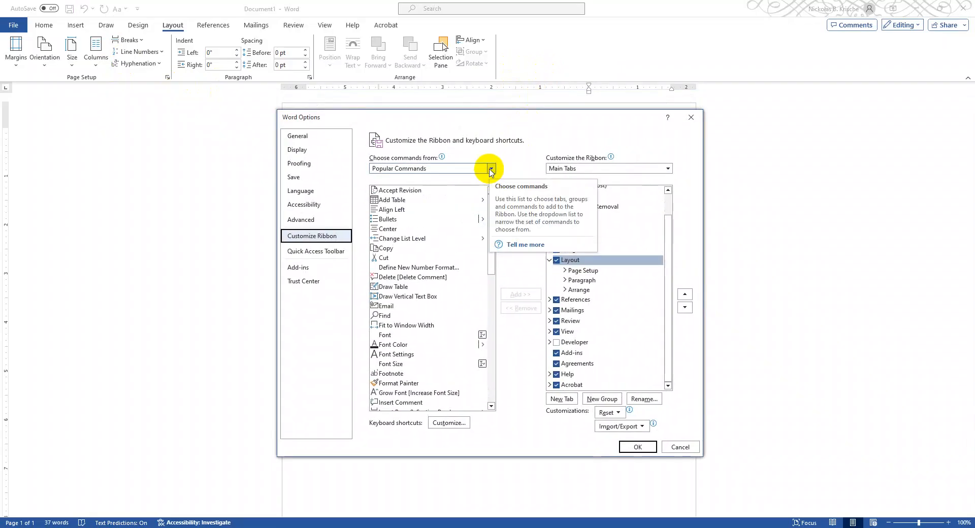
pyautogui.click(491, 170)
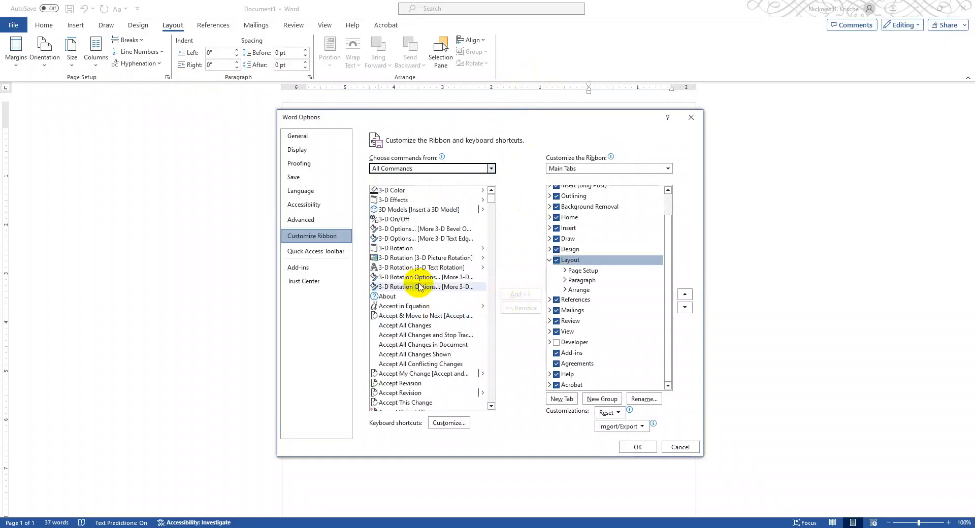
# - Add the Break command to a new custom group under Layout and apply the ribbon customization
pyautogui.scroll(-20, 401, 264)
pyautogui.scroll(-20, 422, 276)
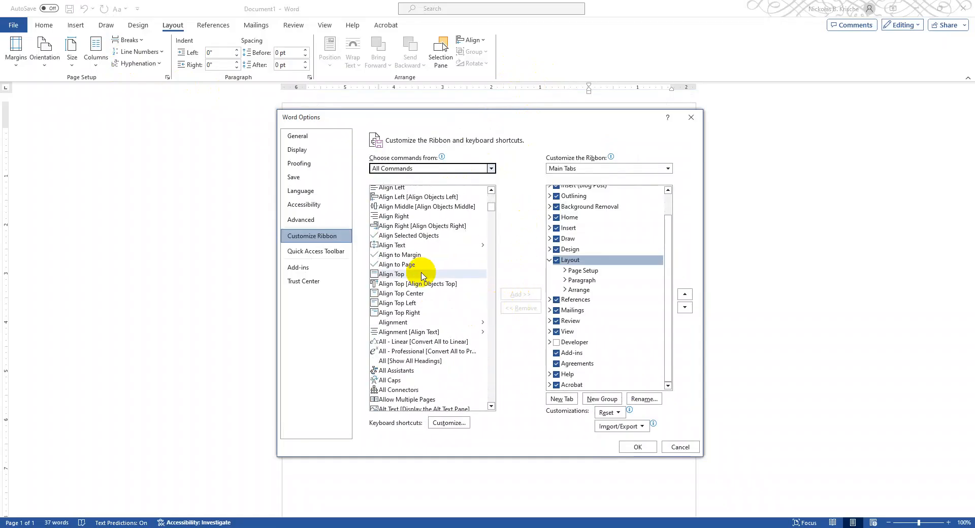
pyautogui.scroll(-3, 425, 273)
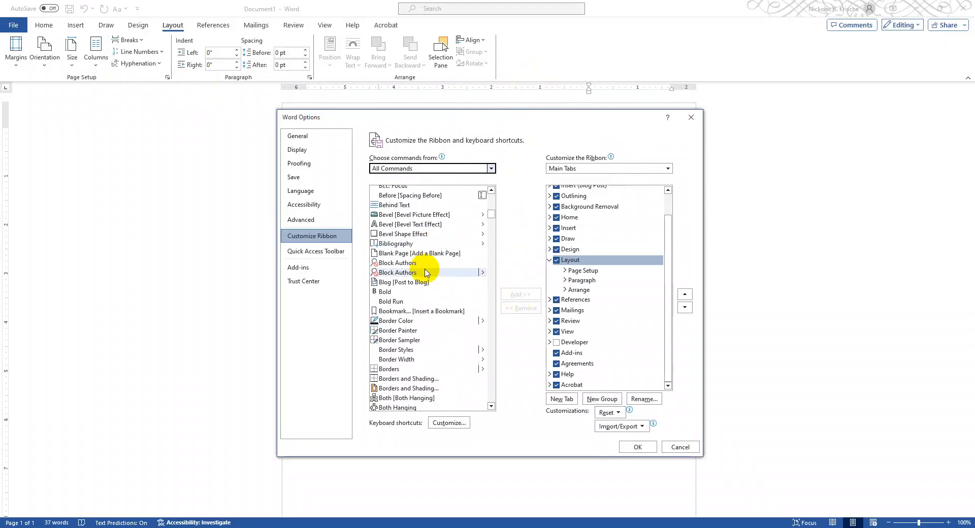
pyautogui.click(406, 355)
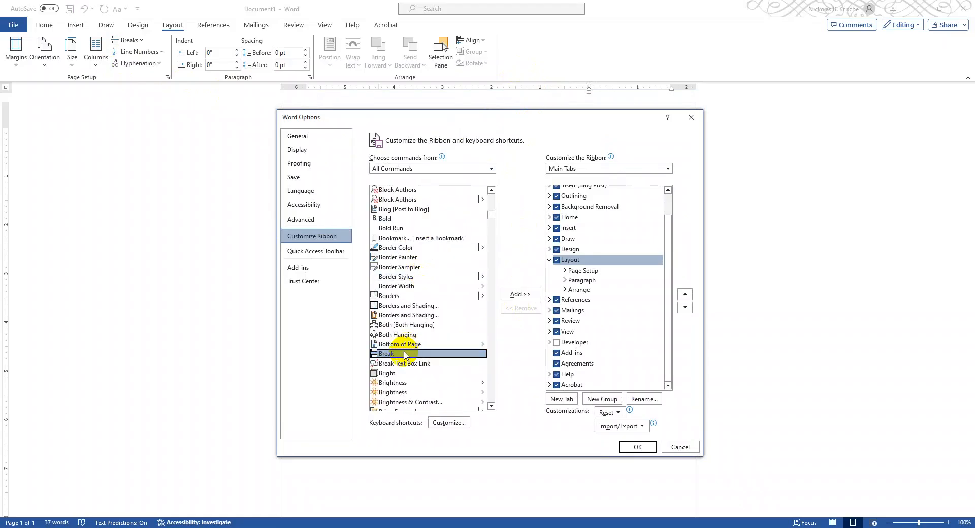
pyautogui.click(602, 398)
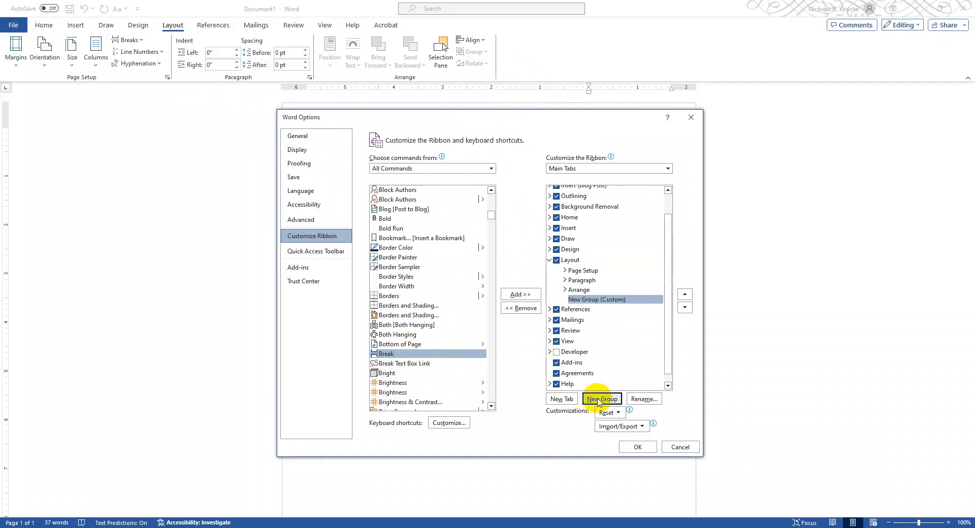
pyautogui.click(524, 296)
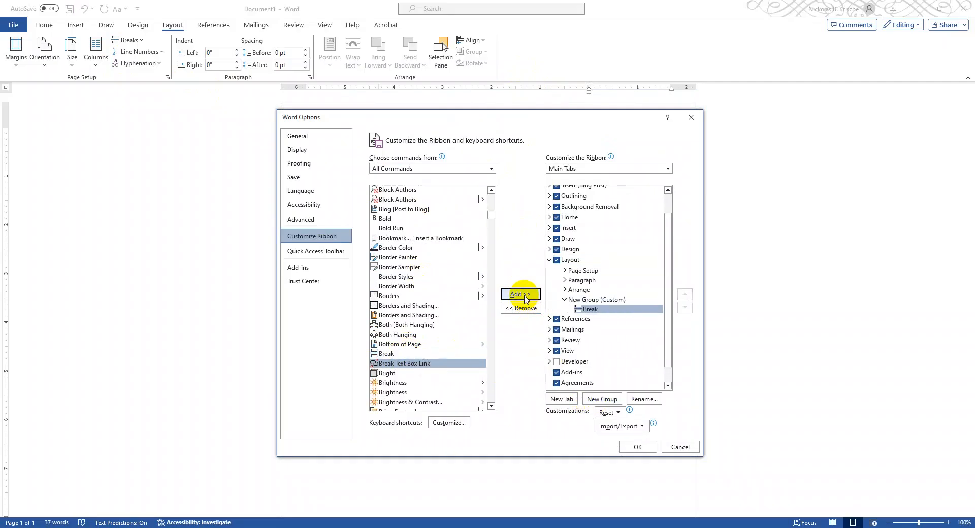
pyautogui.click(624, 446)
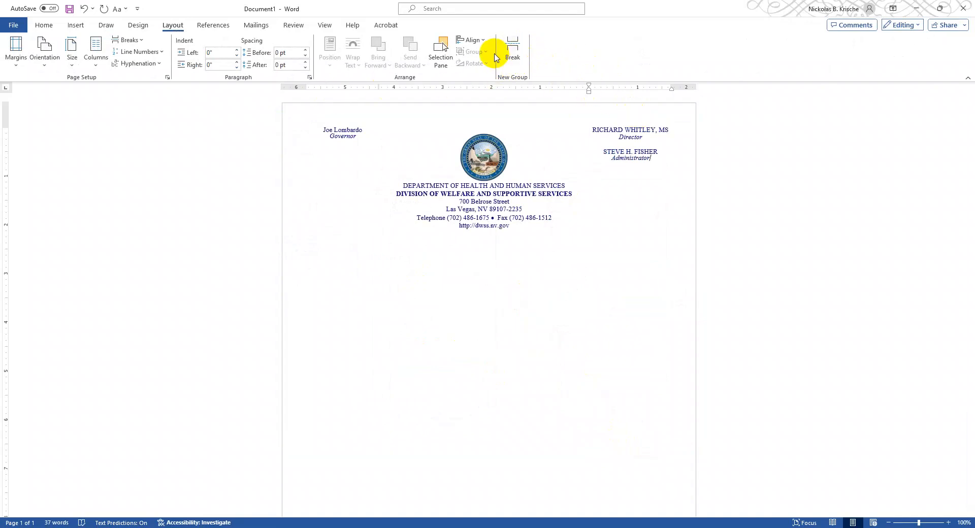
# - Run the accessibility check on the letterhead and inspect the auto-generated description finding for the state seal picture
pyautogui.click(516, 227)
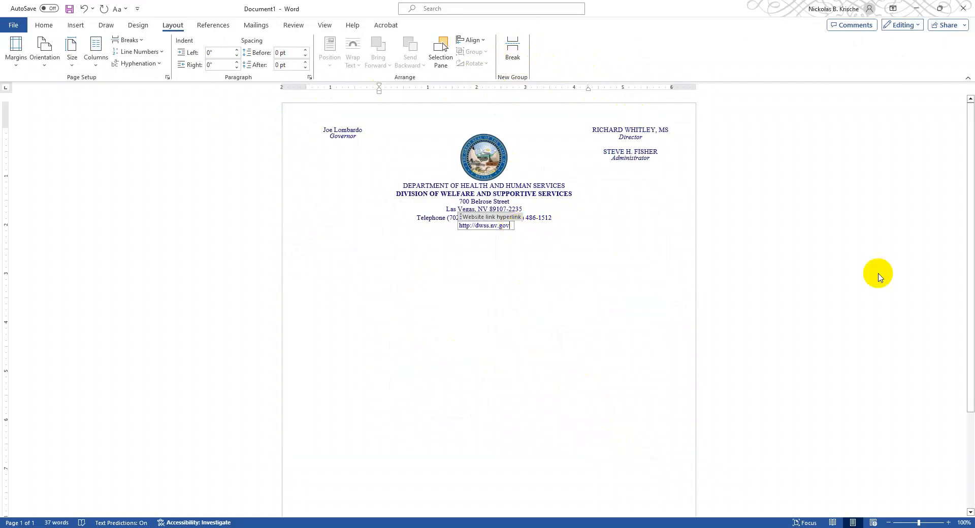
pyautogui.click(471, 159)
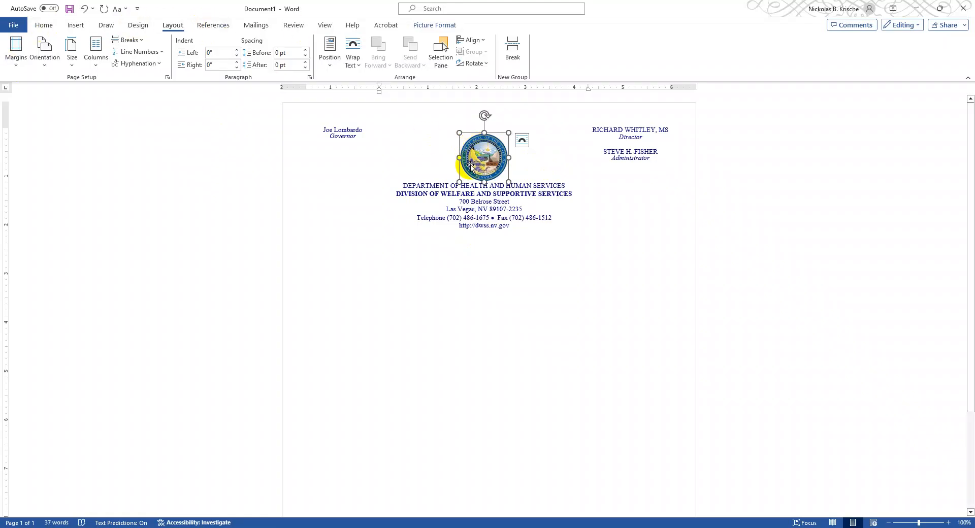
pyautogui.click(293, 25)
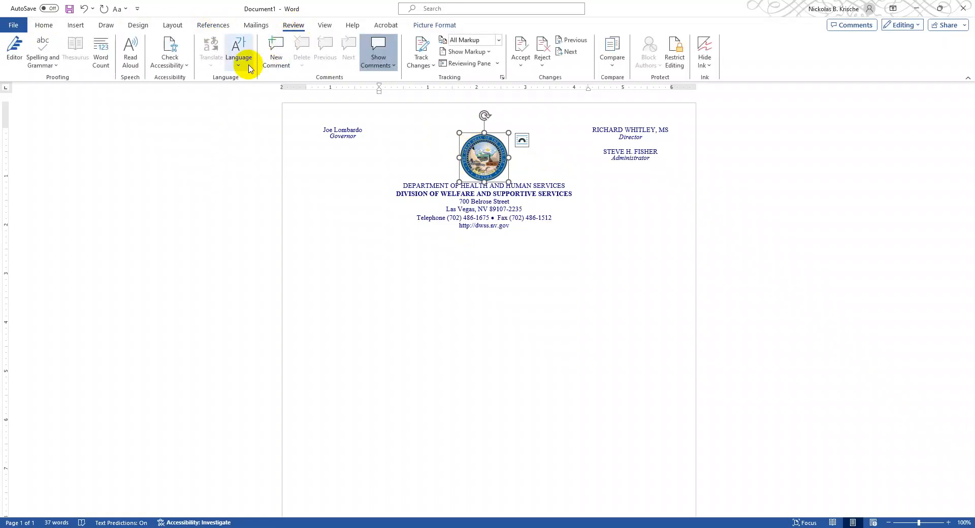
pyautogui.click(173, 52)
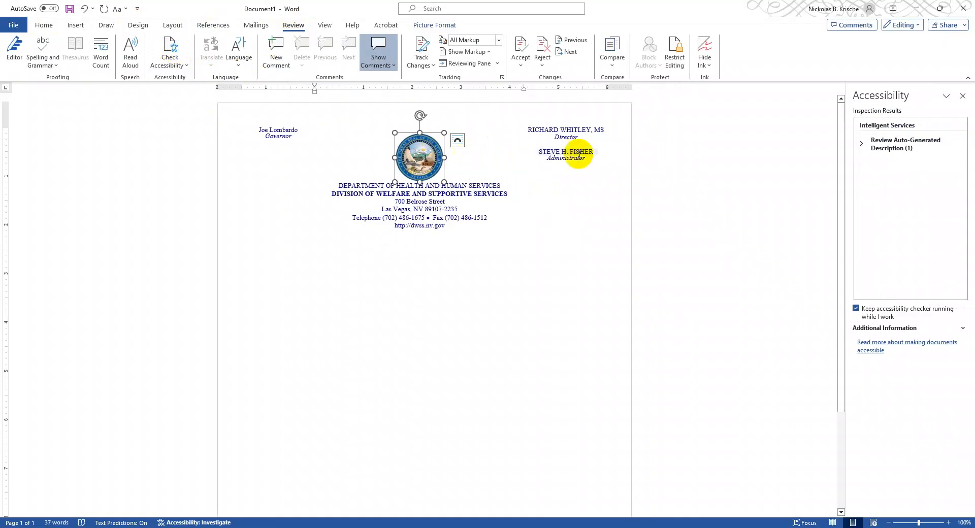
pyautogui.click(861, 147)
pyautogui.click(879, 159)
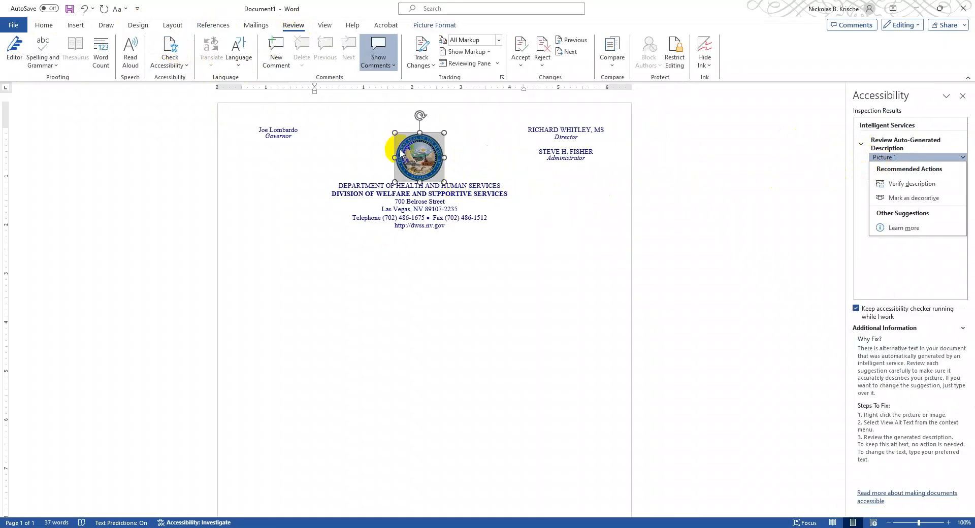
pyautogui.click(426, 156)
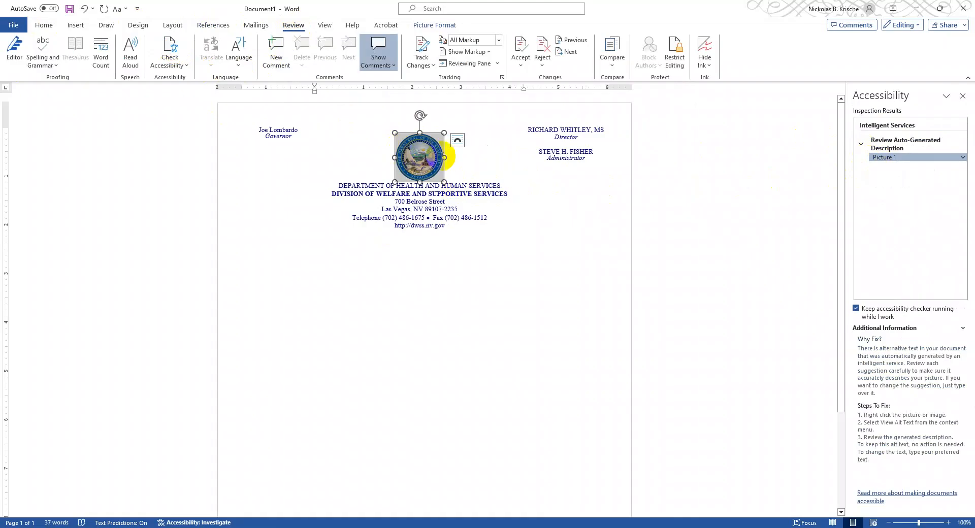
# - Replace the state seal's auto-generated alt text with "The Great Seal of the State of Nevada"
pyautogui.click(879, 158)
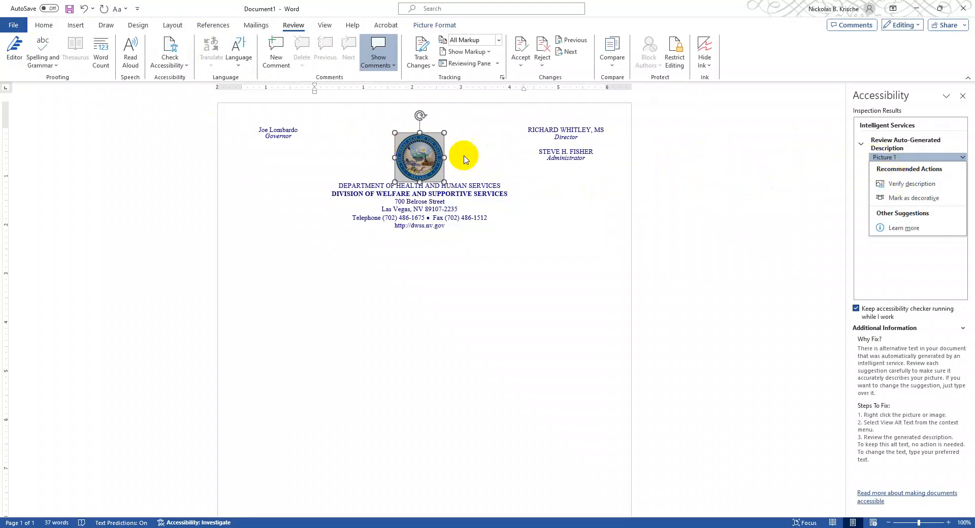
pyautogui.click(888, 184)
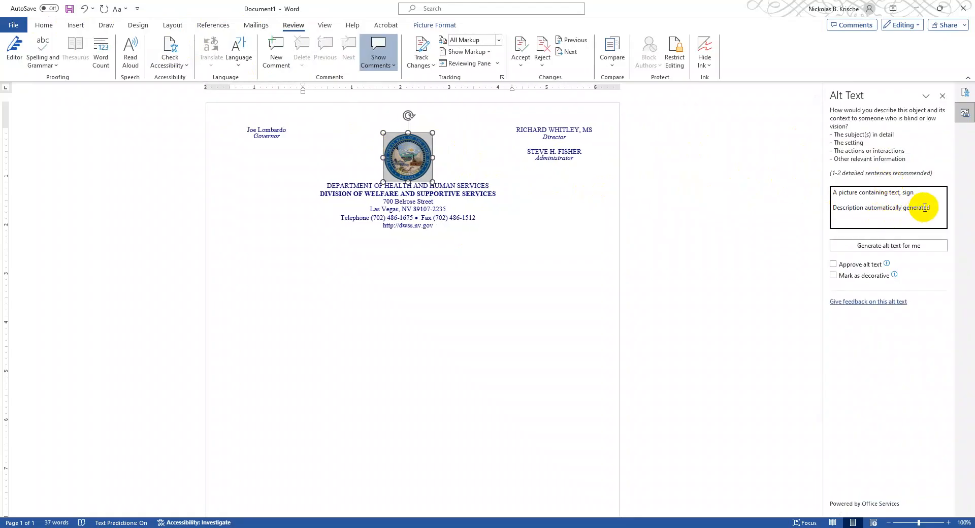
pyautogui.moveTo(939, 207); pyautogui.dragTo(791, 183)
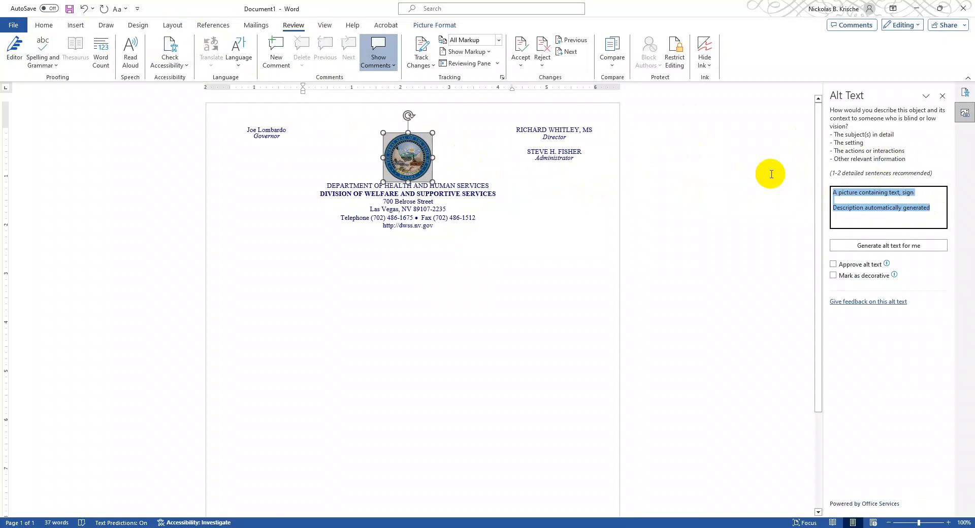
pyautogui.write('The')
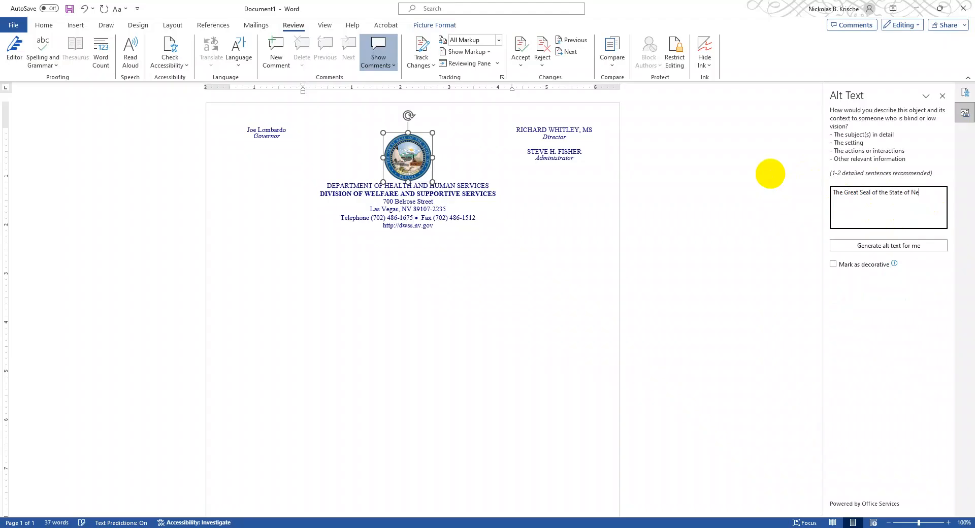
pyautogui.click(943, 96)
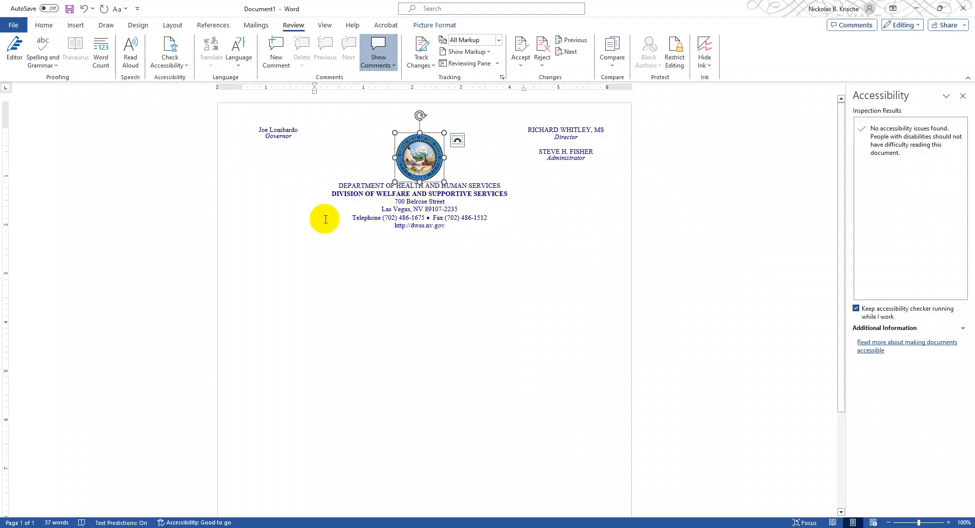
pyautogui.click(566, 159)
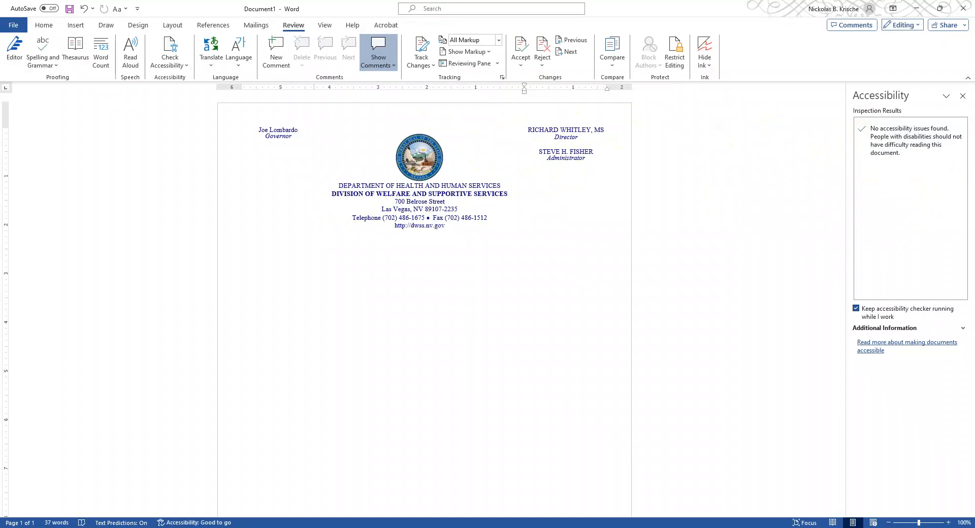
# - Switch to the SampleExceldoc.xlsx workbook in Excel and run the accessibility check on it
pyautogui.click(612, 527)
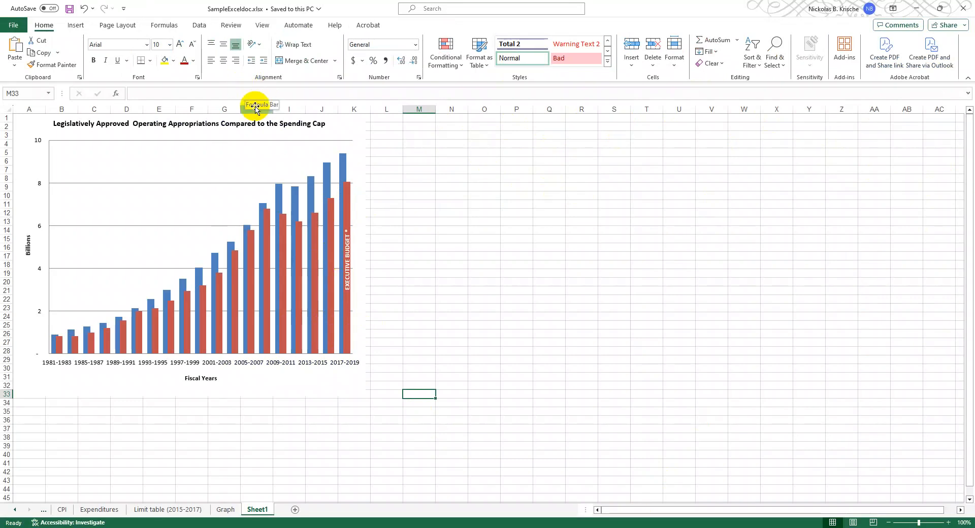
pyautogui.click(231, 26)
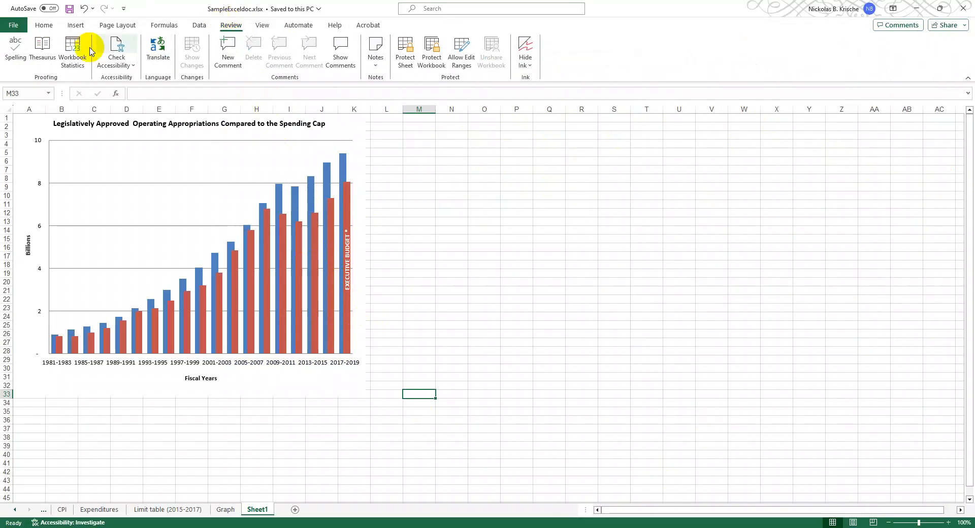
pyautogui.click(116, 43)
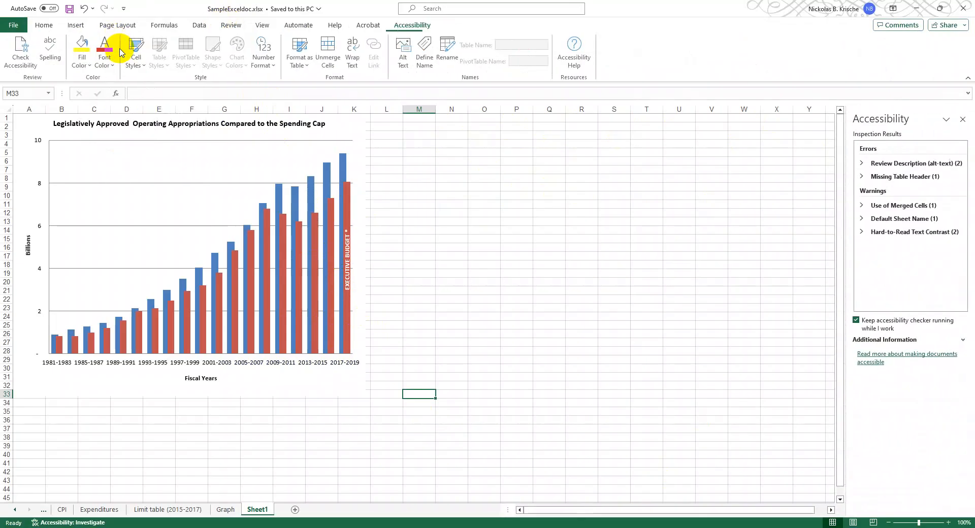
# - Set the workbook's title property to "Example Sheet" and return to the worksheet
pyautogui.click(13, 26)
pyautogui.click(29, 141)
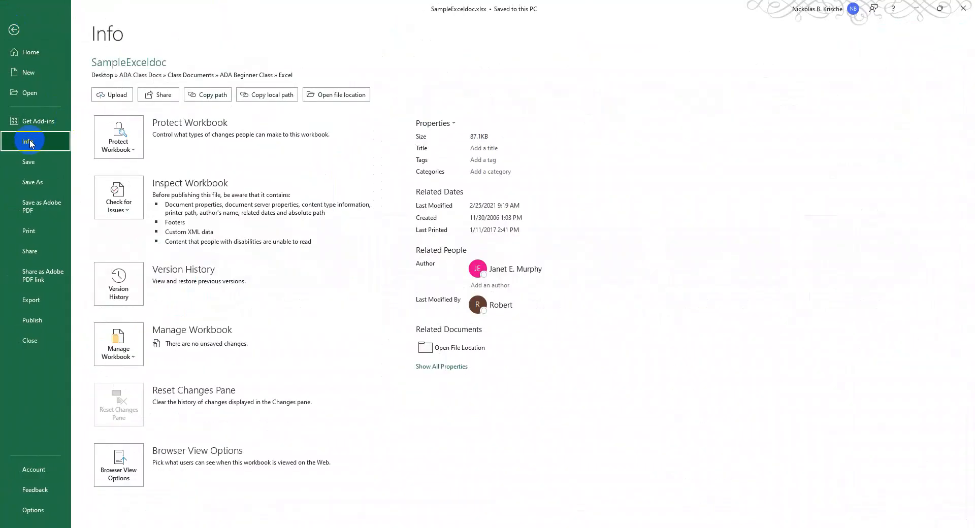
pyautogui.click(491, 149)
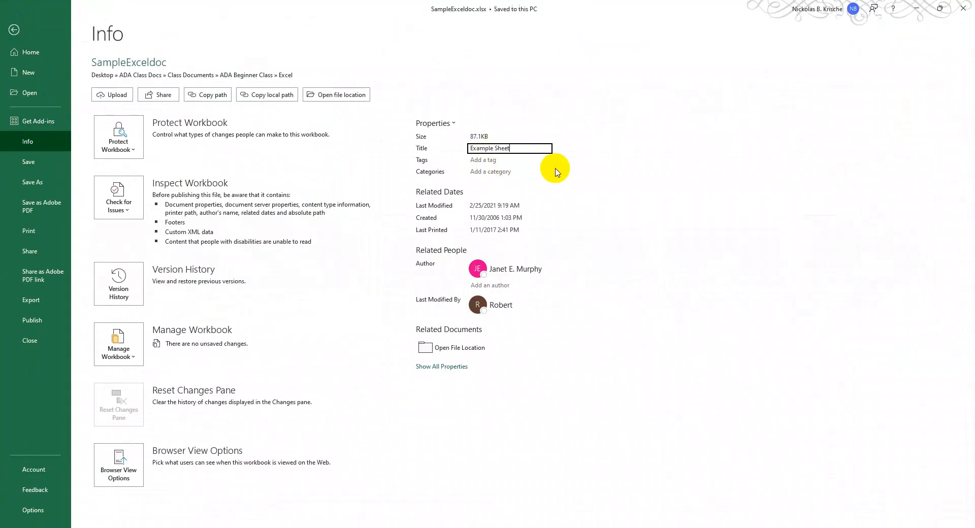
pyautogui.click(14, 29)
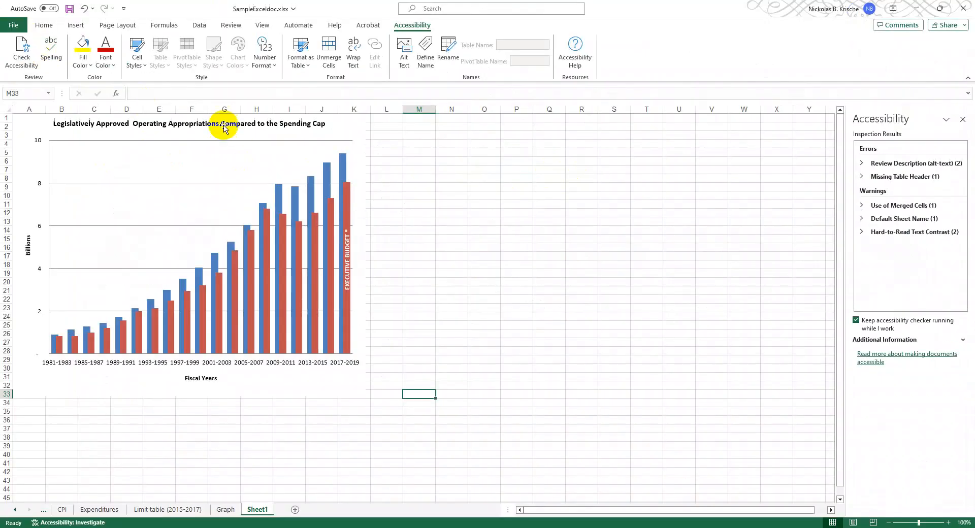
# - Add the alt text "Legislatively Approved Operating Appropriations Compared to the Spending Cap" to the flagged chart on the Graph sheet
pyautogui.moveTo(329, 184)
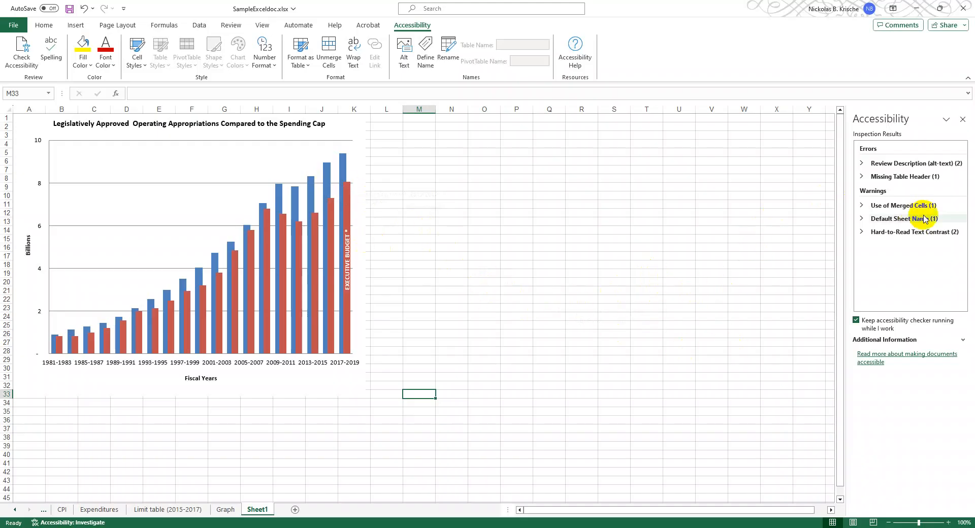
pyautogui.click(865, 166)
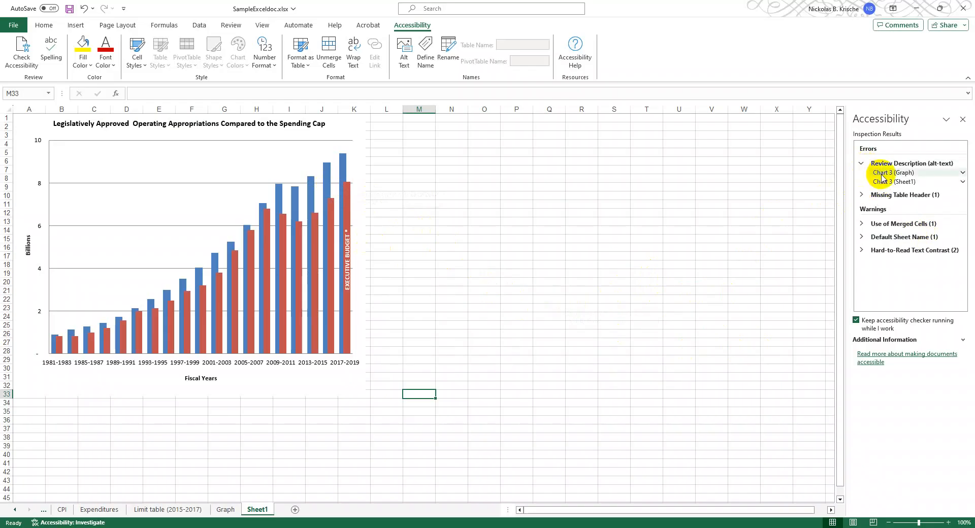
pyautogui.click(882, 173)
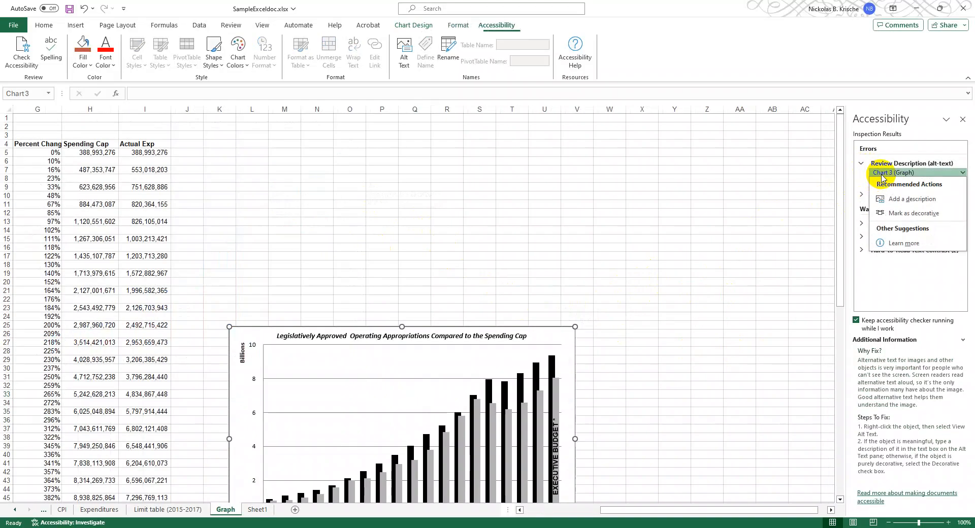
pyautogui.click(902, 200)
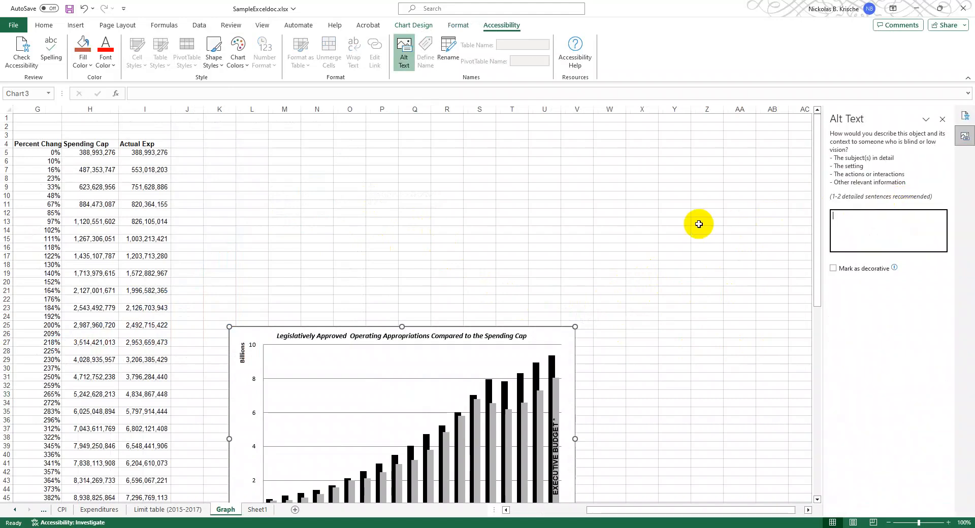
pyautogui.scroll(-3, 589, 257)
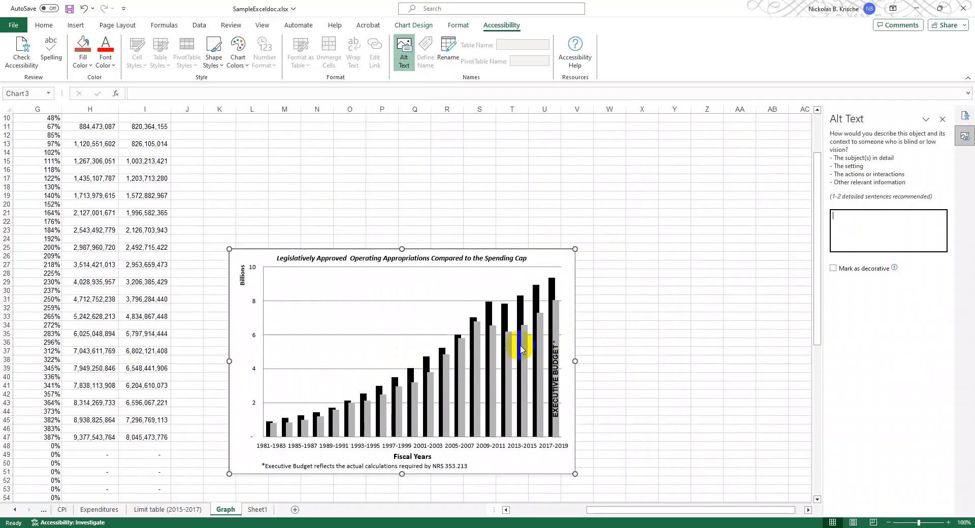
pyautogui.click(848, 238)
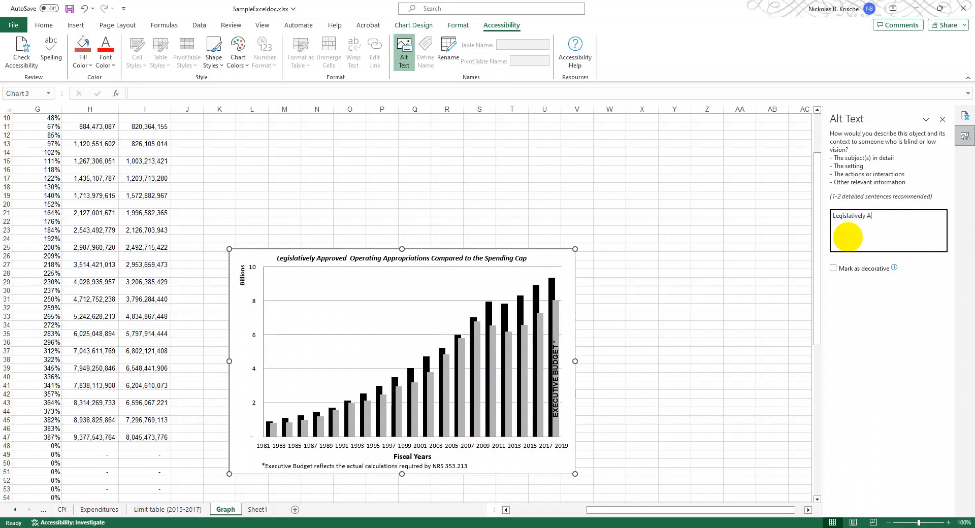
pyautogui.write('d Operating Appropriations Compare')
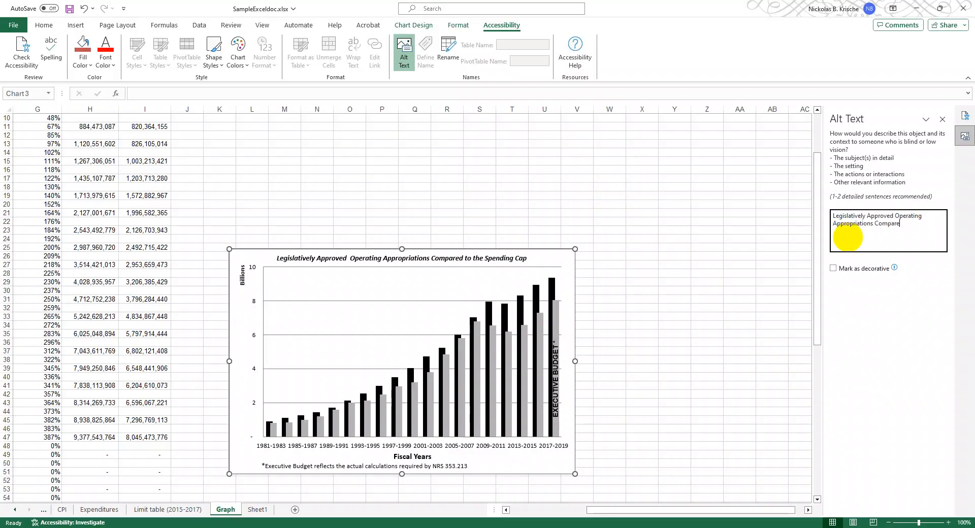
pyautogui.write('d to the ')
pyautogui.write('Spendi')
pyautogui.write('g')
pyautogui.write('g')
pyautogui.click(943, 120)
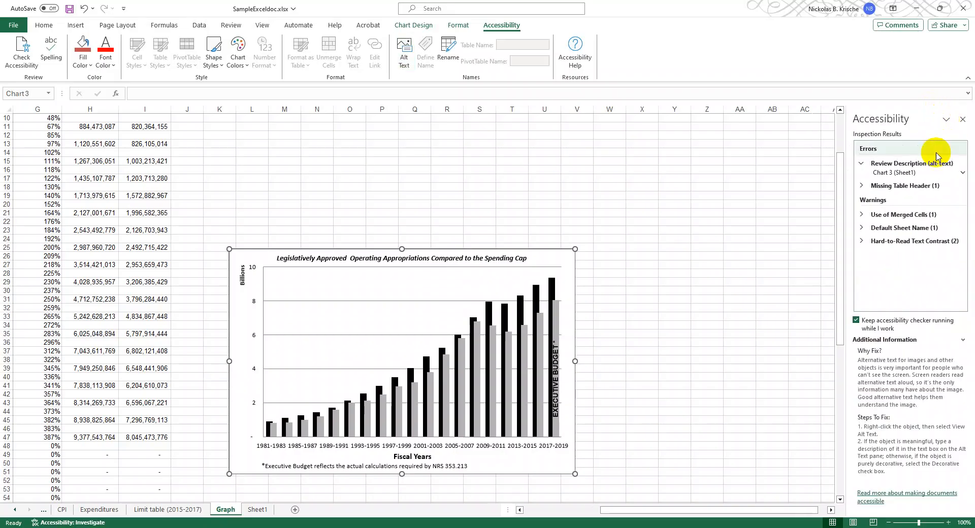
# - Give the flagged chart on Sheet1 the alt text "Legislatively Approved Operating Appropriations Compared to the Spending Cap"
pyautogui.click(893, 175)
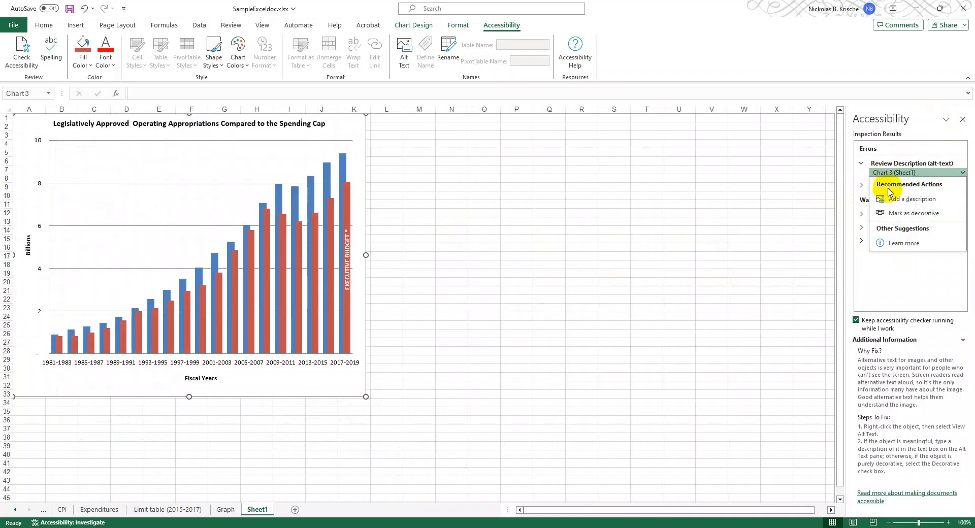
pyautogui.click(912, 198)
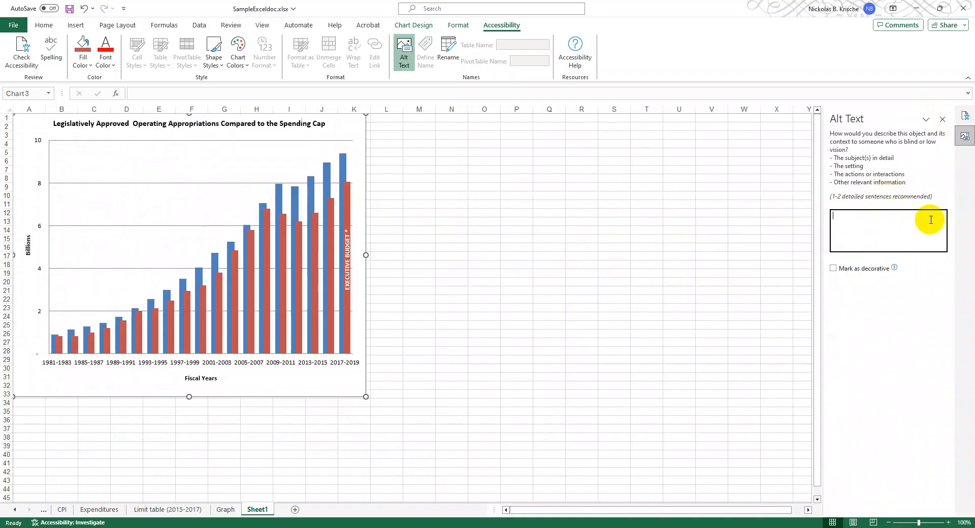
pyautogui.write('Legislatively Approved Operating Appropriations Co')
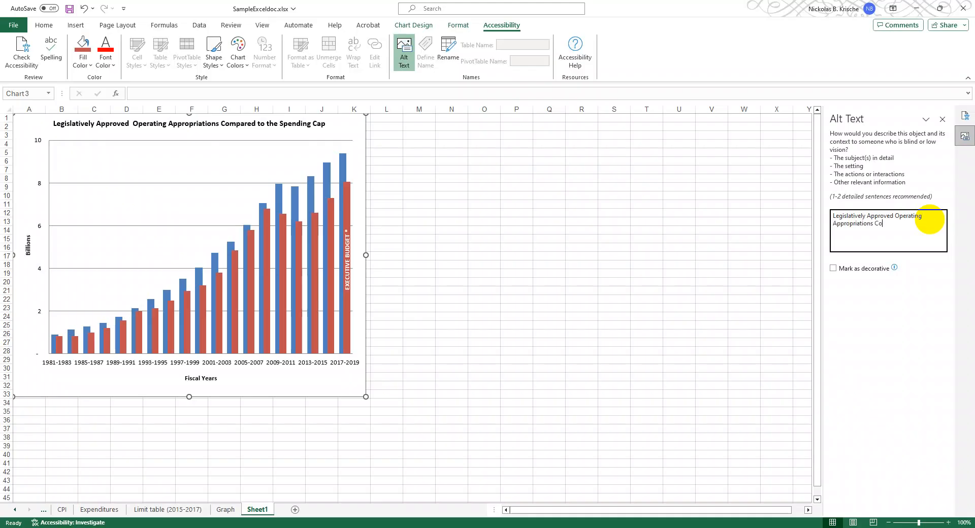
pyautogui.write('mpared to the Spending Cap')
pyautogui.click(943, 119)
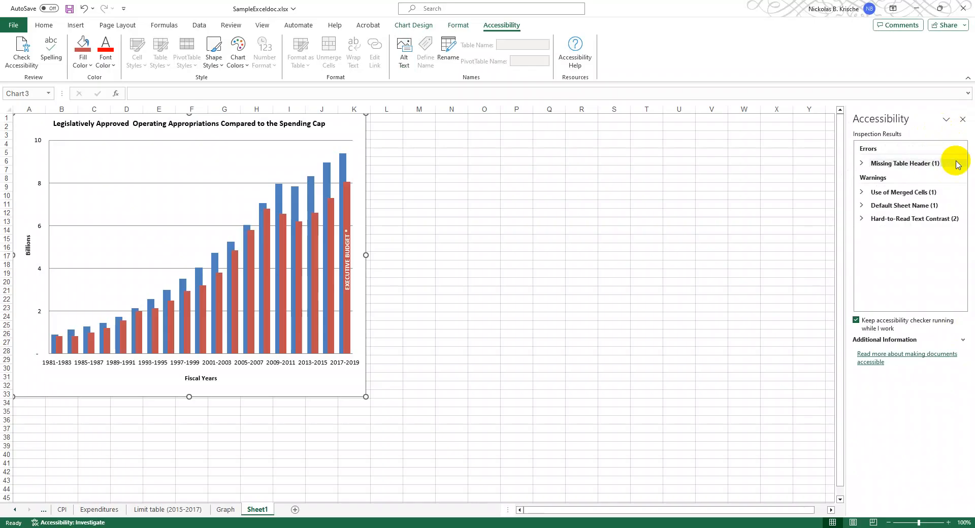
# - Resolve the Missing Table Header error by adding a header row to Table2 on the CPI sheet
pyautogui.click(862, 165)
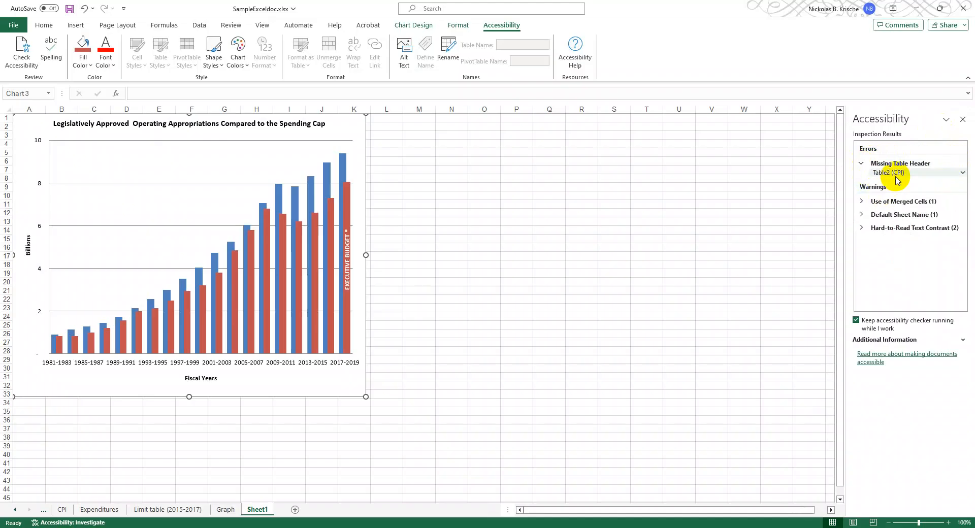
pyautogui.click(899, 175)
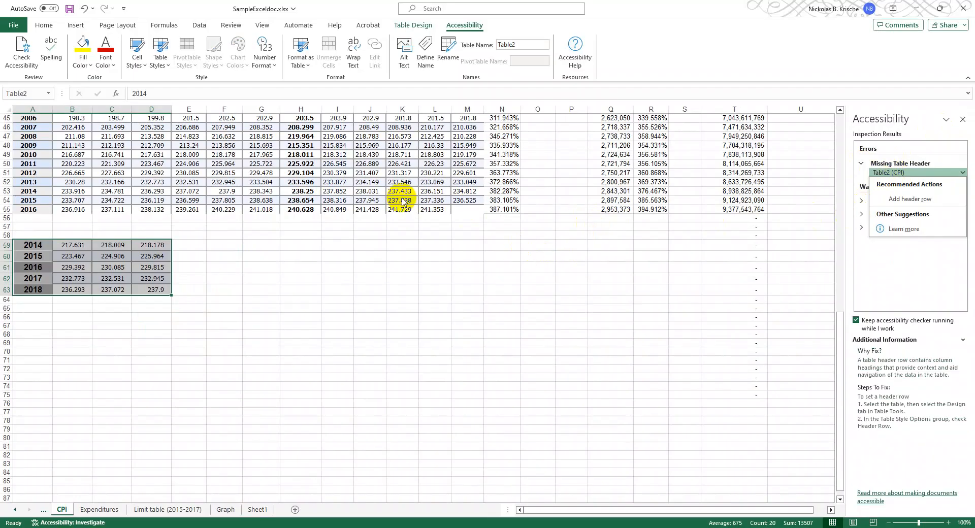
pyautogui.click(36, 244)
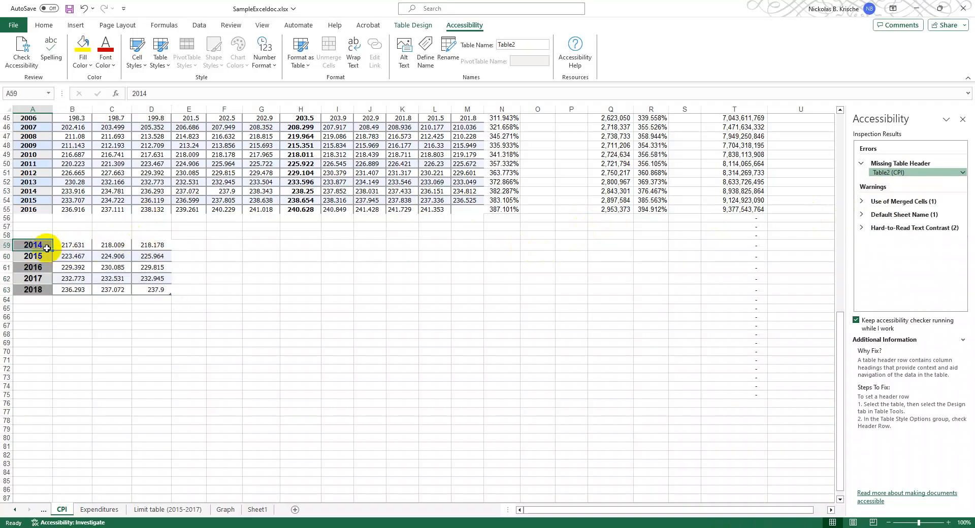
pyautogui.moveTo(37, 246); pyautogui.dragTo(40, 289)
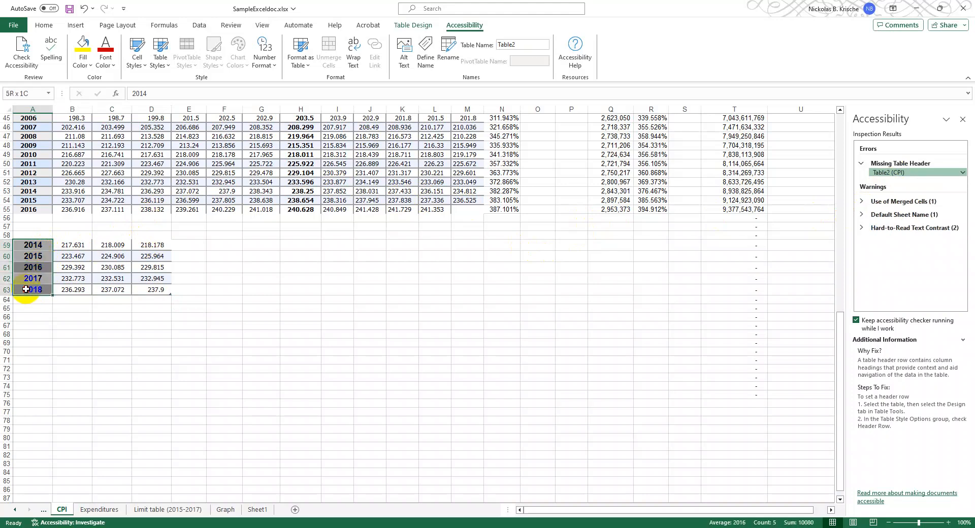
pyautogui.moveTo(26, 289); pyautogui.dragTo(29, 286)
pyautogui.click(30, 246)
pyautogui.moveTo(30, 246)
pyautogui.mouseDown()
pyautogui.moveTo(124, 255)
pyautogui.moveTo(144, 244)
pyautogui.moveTo(33, 246)
pyautogui.mouseUp()
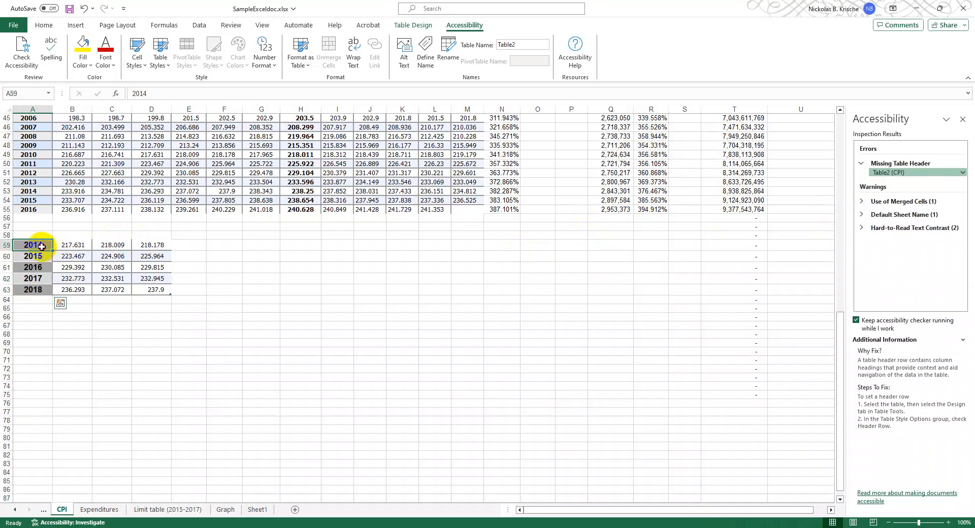
pyautogui.click(894, 172)
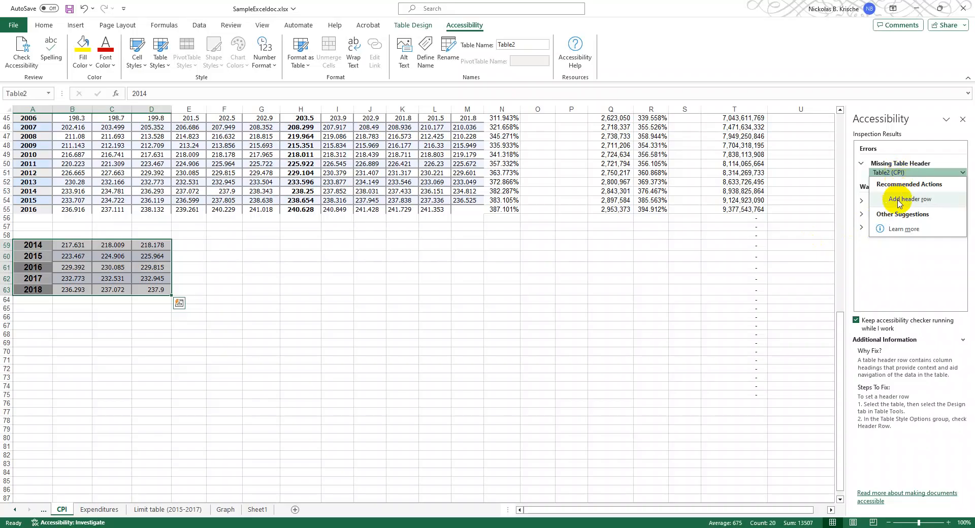
pyautogui.click(898, 202)
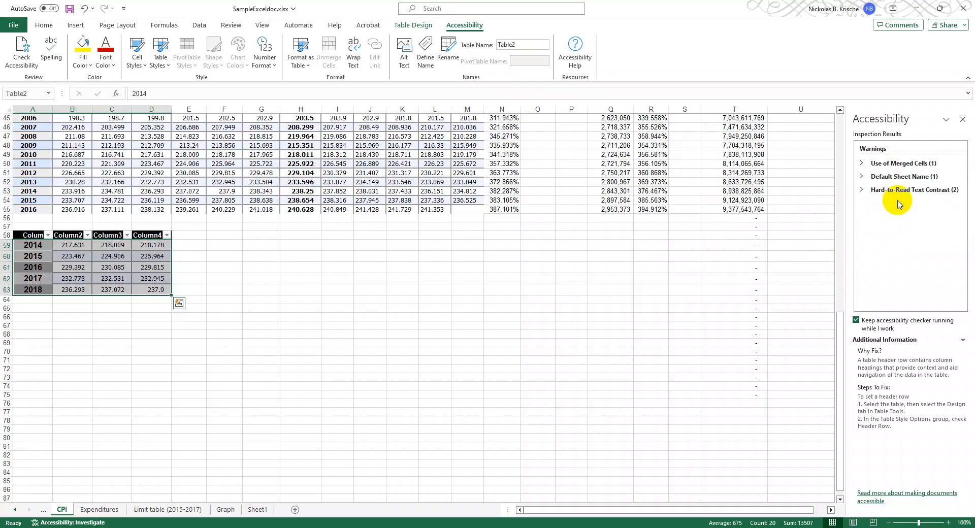
pyautogui.moveTo(146, 236); pyautogui.dragTo(125, 241)
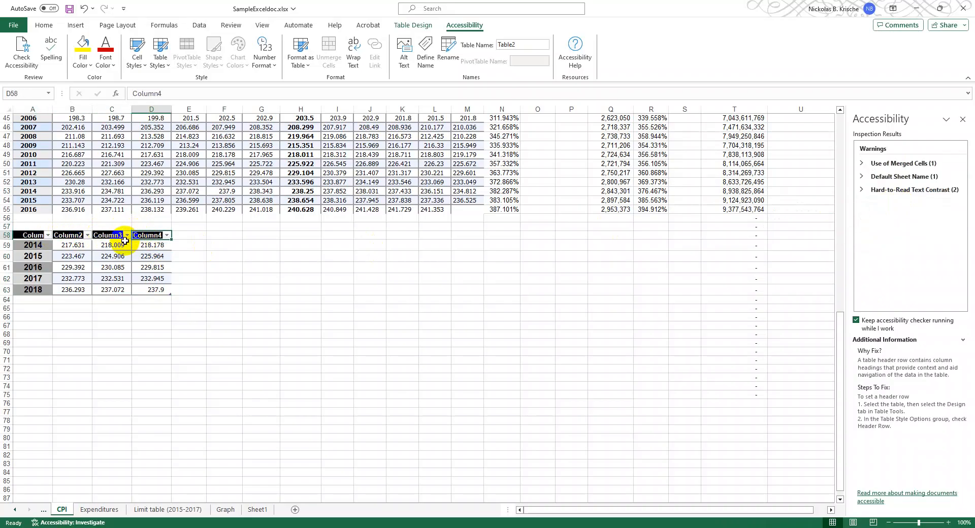
pyautogui.moveTo(125, 241); pyautogui.dragTo(142, 245)
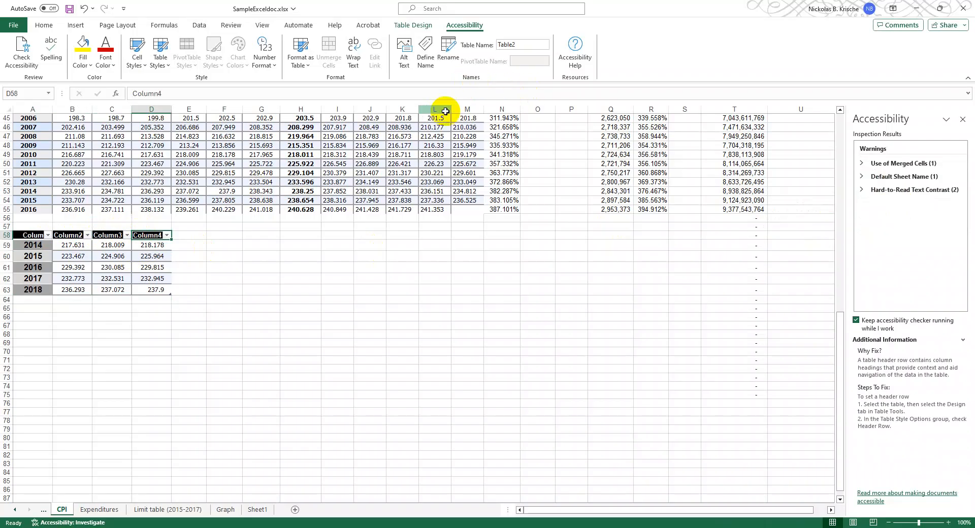
pyautogui.click(416, 29)
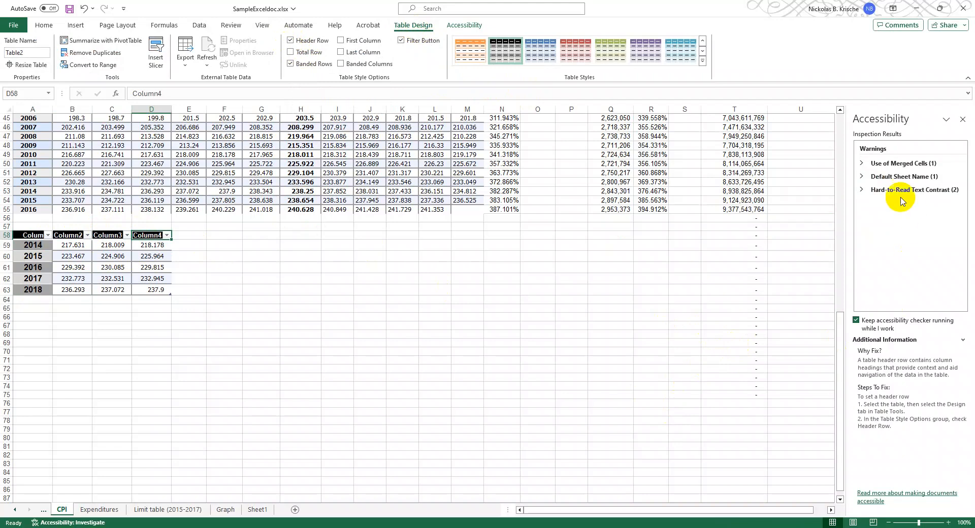
# - Unmerge the flagged cells A11:M11 on the CPI sheet to resolve the Use of Merged Cells warning
pyautogui.click(877, 163)
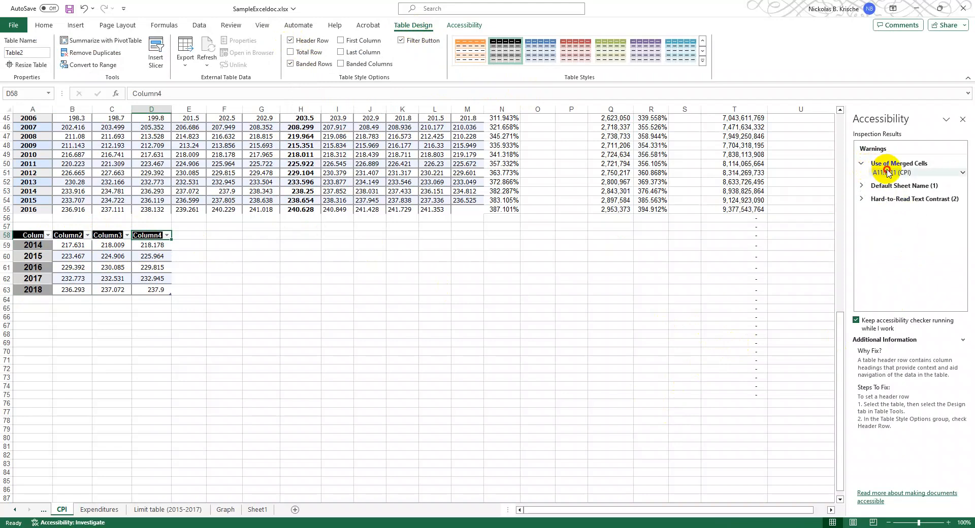
pyautogui.click(888, 172)
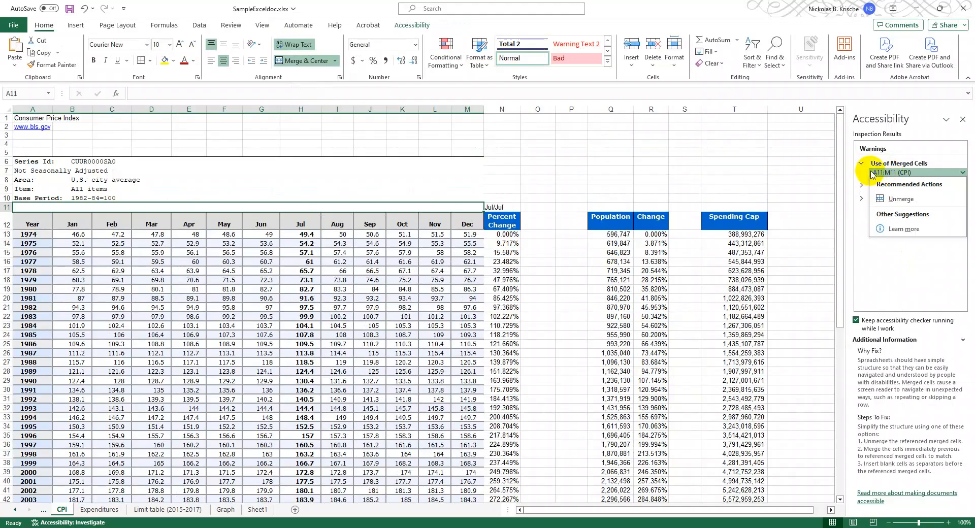
pyautogui.click(894, 204)
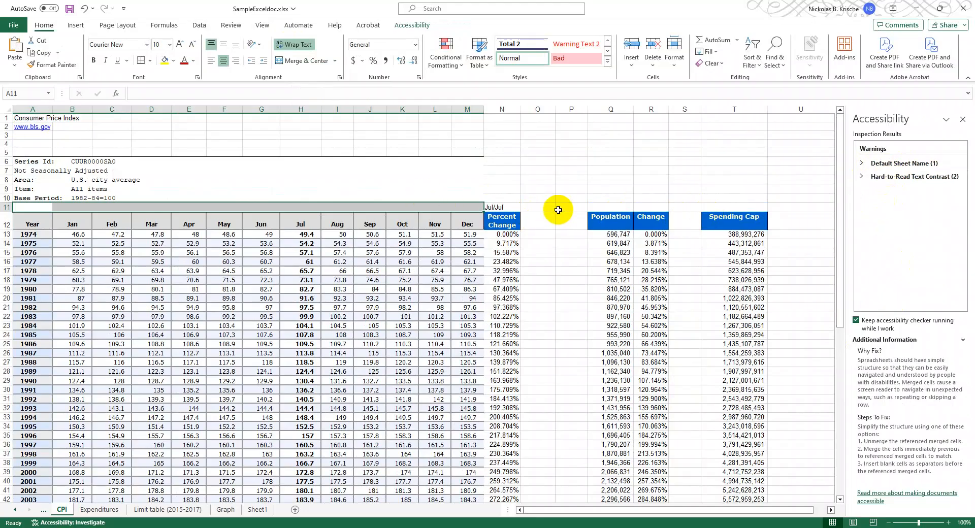
pyautogui.click(539, 207)
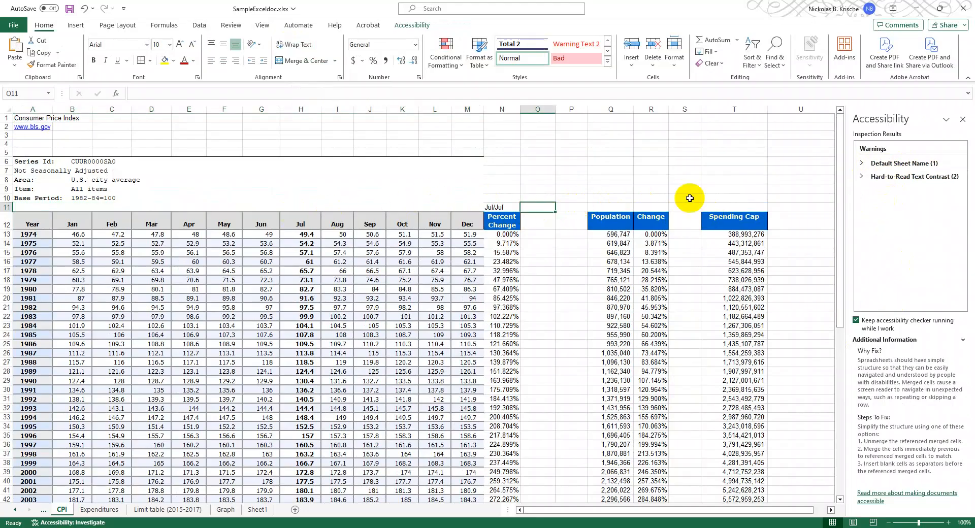
# - Resolve the Default Sheet Name warning by renaming Sheet1 as "Graph 1"
pyautogui.click(874, 163)
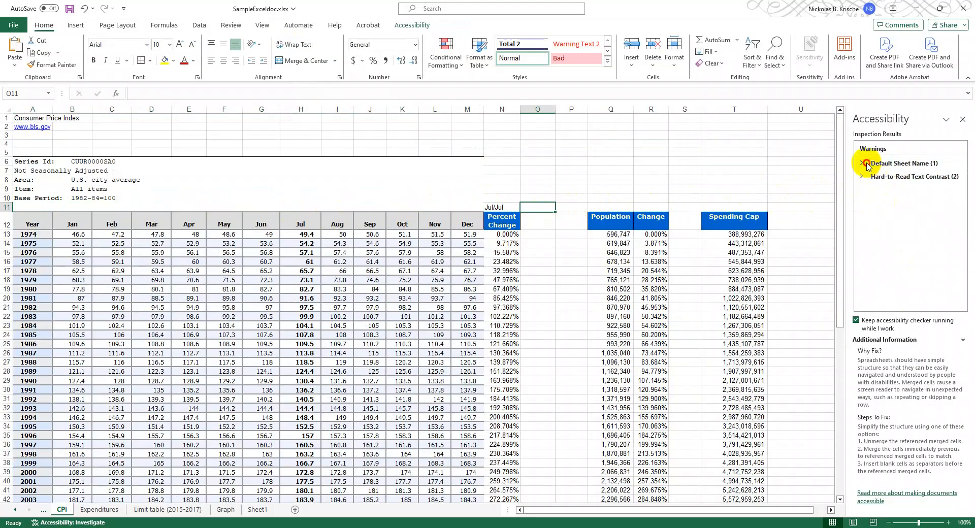
pyautogui.click(879, 173)
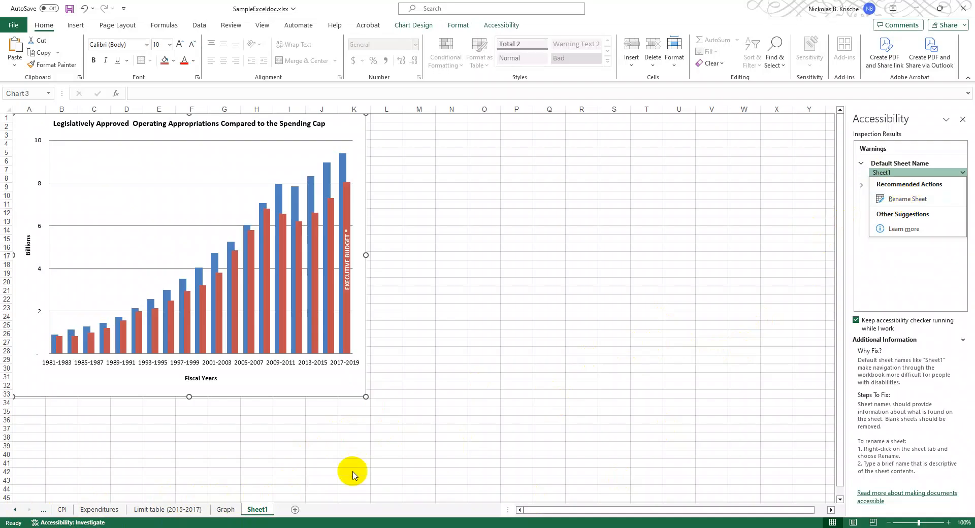
pyautogui.click(260, 511)
pyautogui.doubleClick(260, 511)
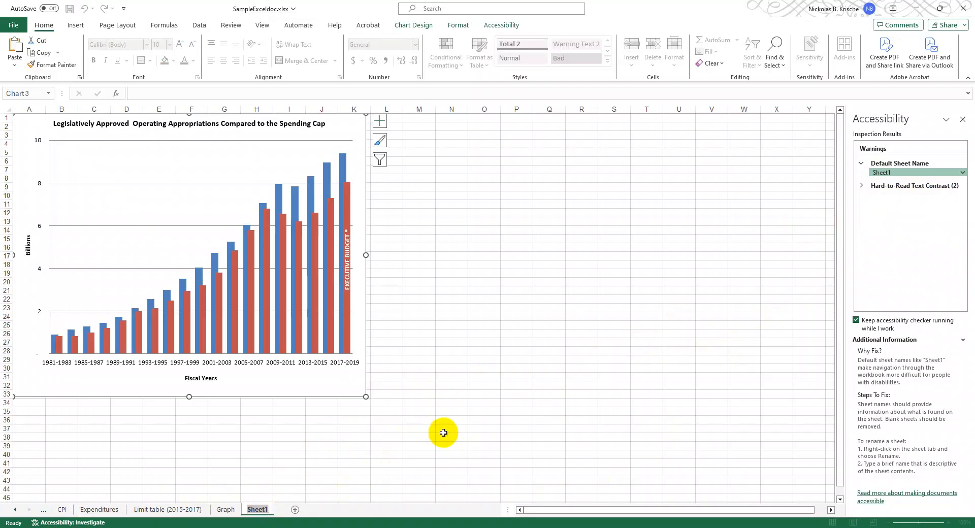
pyautogui.write('Gra')
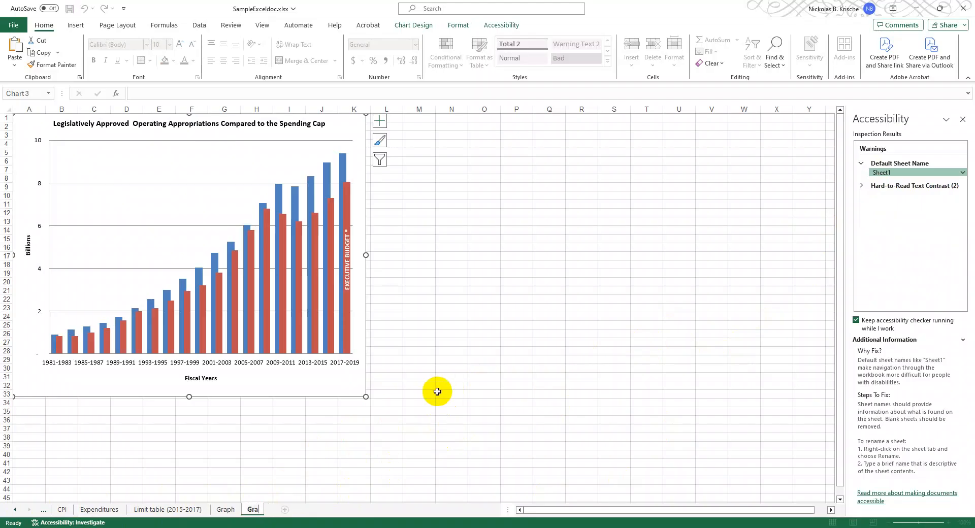
pyautogui.write('ph 1')
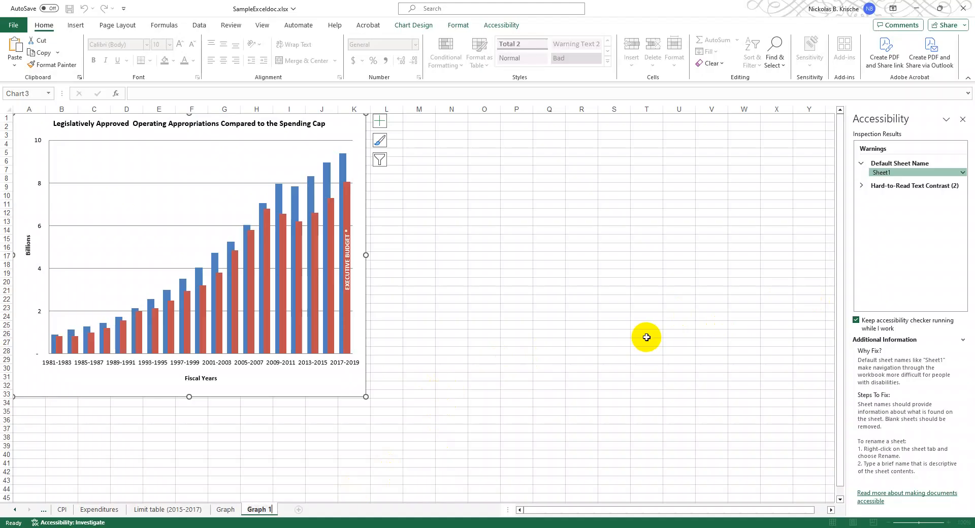
pyautogui.press('Return')
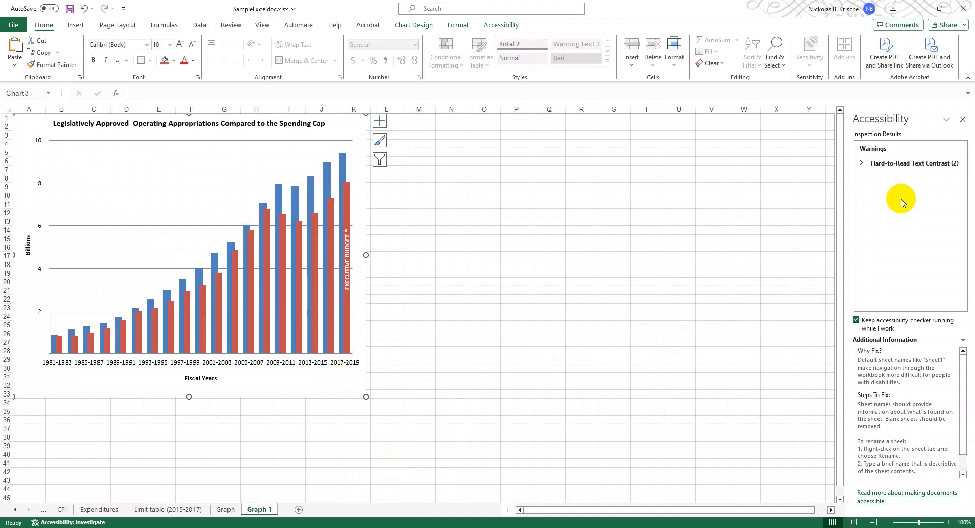
# - Apply a dark red font color to the first Hard-to-Read Text Contrast item, C3:C45 and its related cells on the Analysis sheet
pyautogui.click(864, 164)
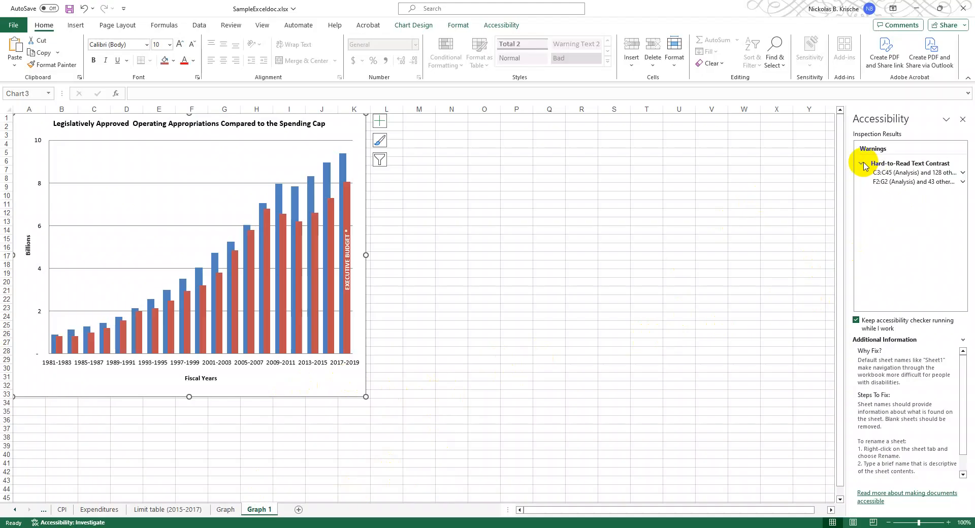
pyautogui.click(885, 174)
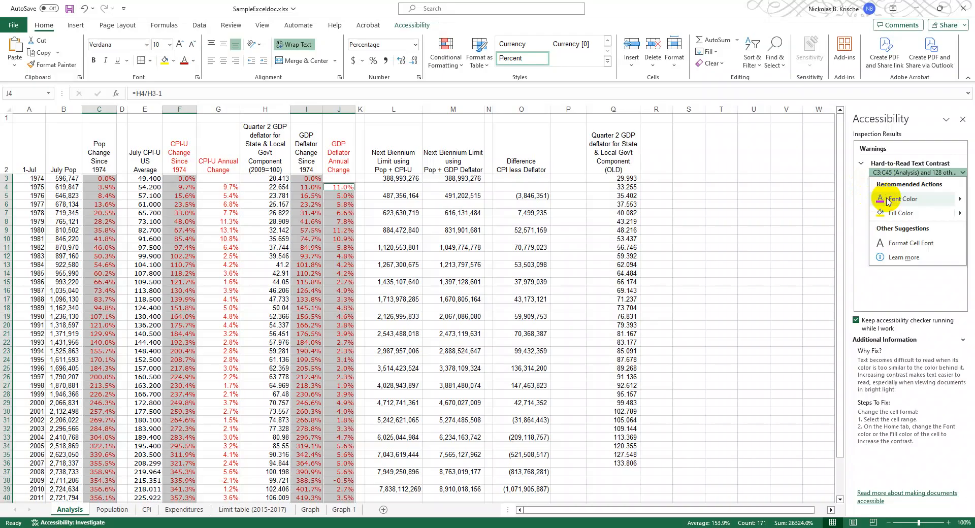
pyautogui.click(959, 202)
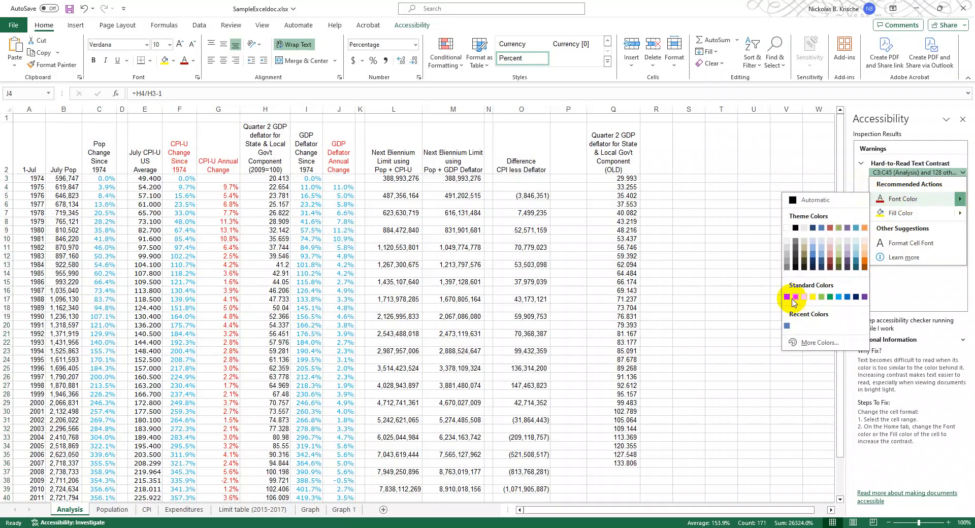
pyautogui.click(786, 297)
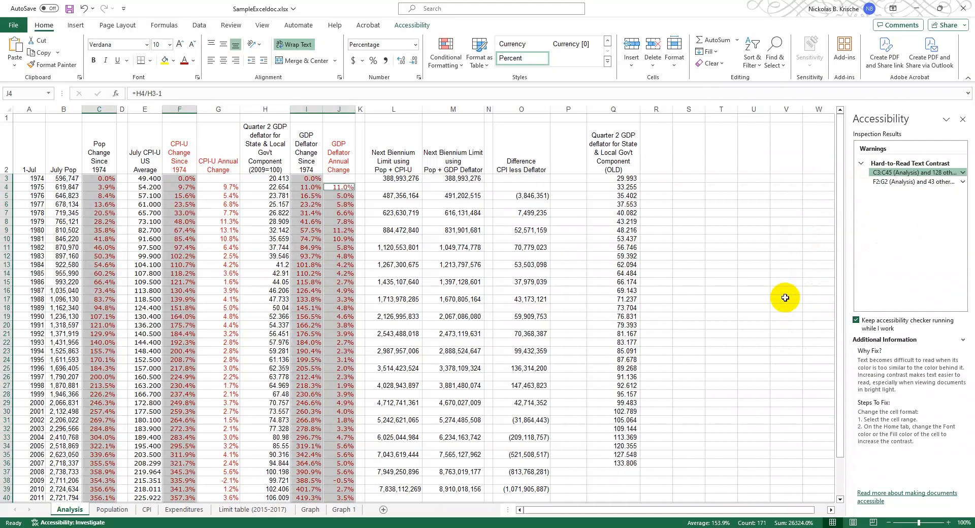
# - Apply the same dark red font color to the remaining contrast item, F2:G2 and its related cells on the Analysis sheet
pyautogui.click(904, 181)
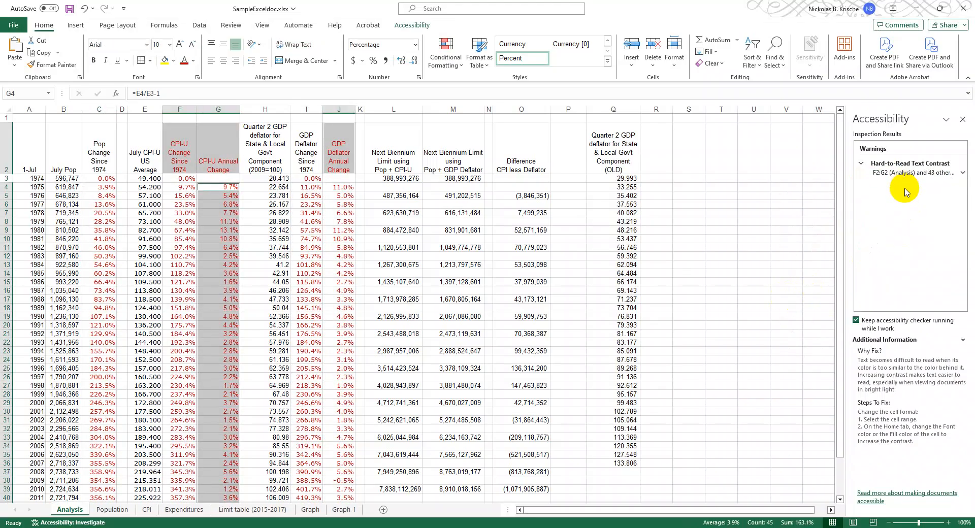
pyautogui.click(948, 173)
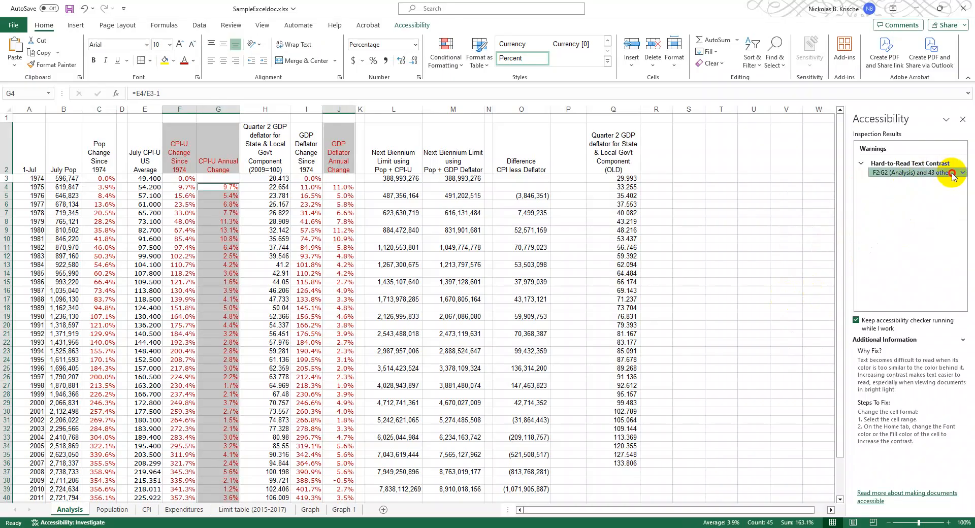
pyautogui.click(921, 199)
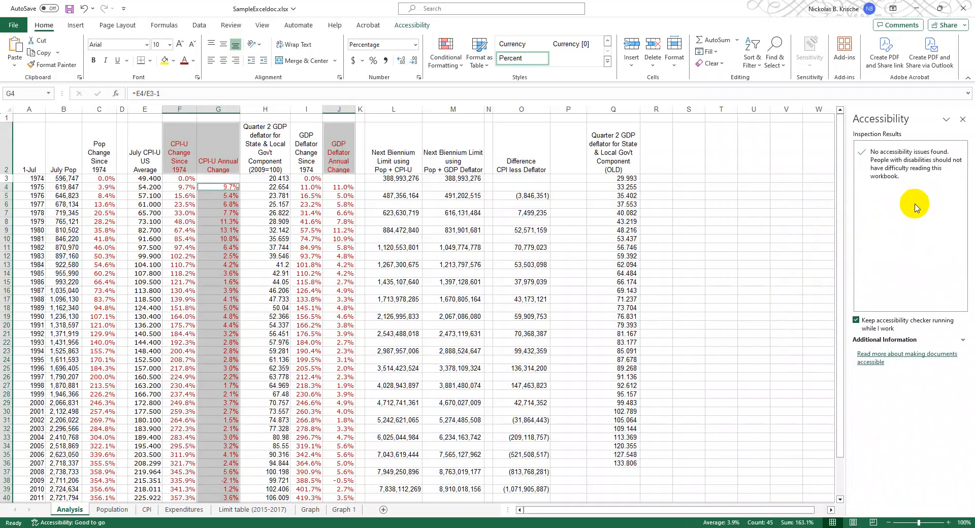
pyautogui.click(341, 264)
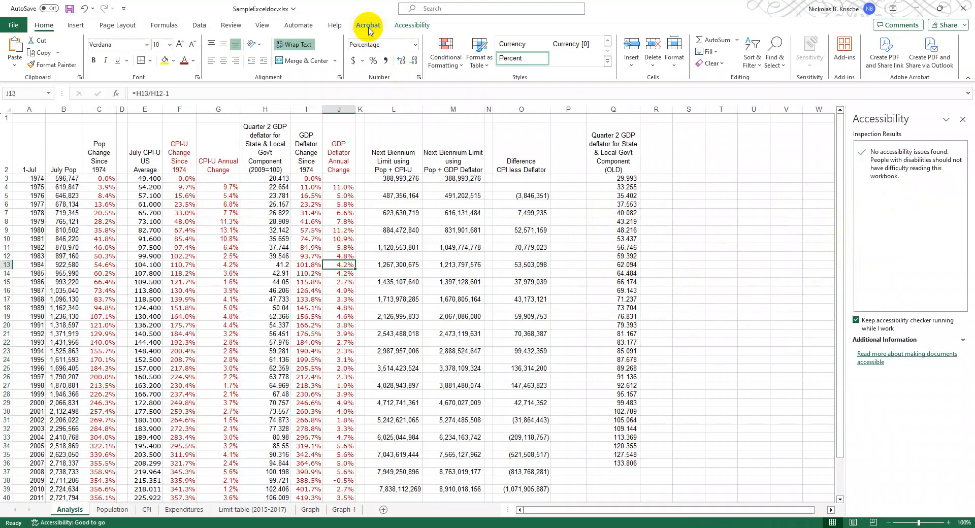
# - Examine the workbook's export options, including Create PDF/XPS Document, and return to the worksheet
pyautogui.click(13, 26)
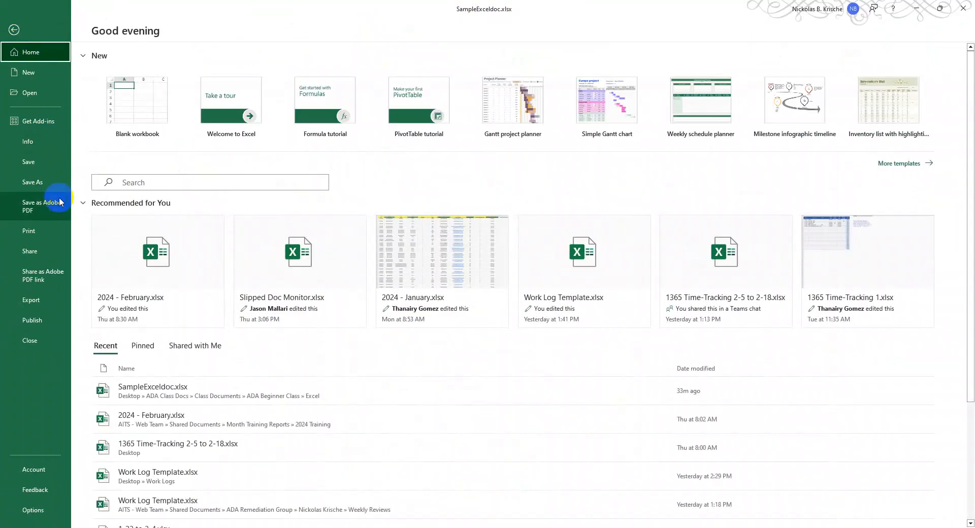
pyautogui.click(31, 301)
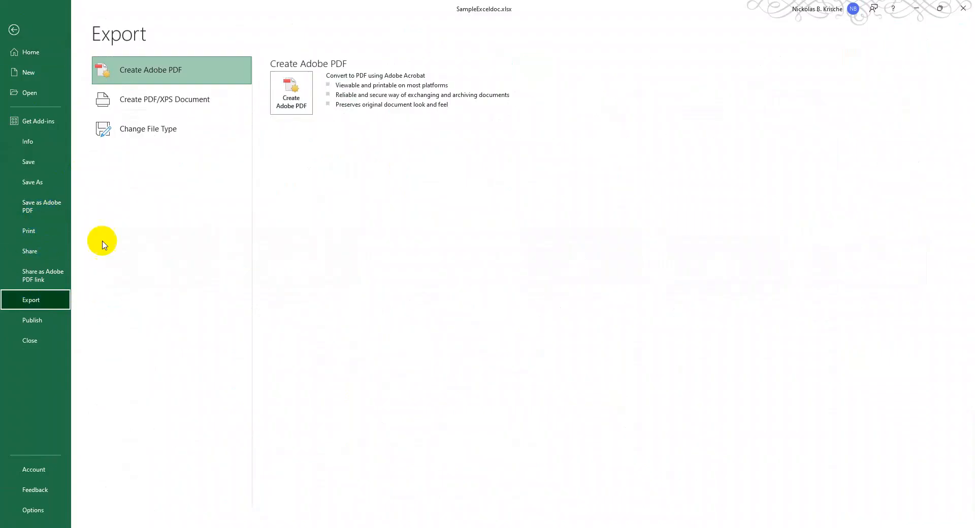
pyautogui.click(197, 99)
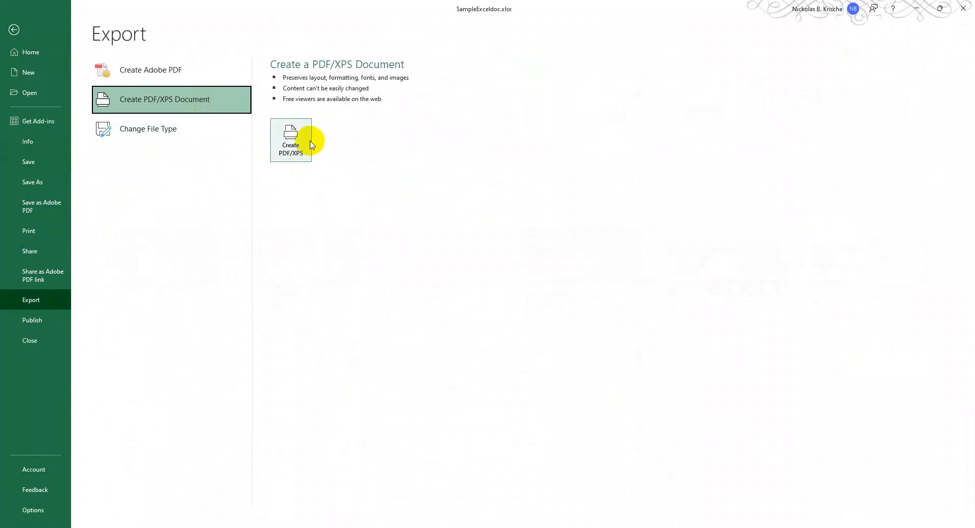
pyautogui.click(42, 31)
# - Set the PDF compatibility to Acrobat 8.0 (PDF 1.7) in the Acrobat PDFMaker advanced settings and accept the conversion preferences
pyautogui.click(366, 26)
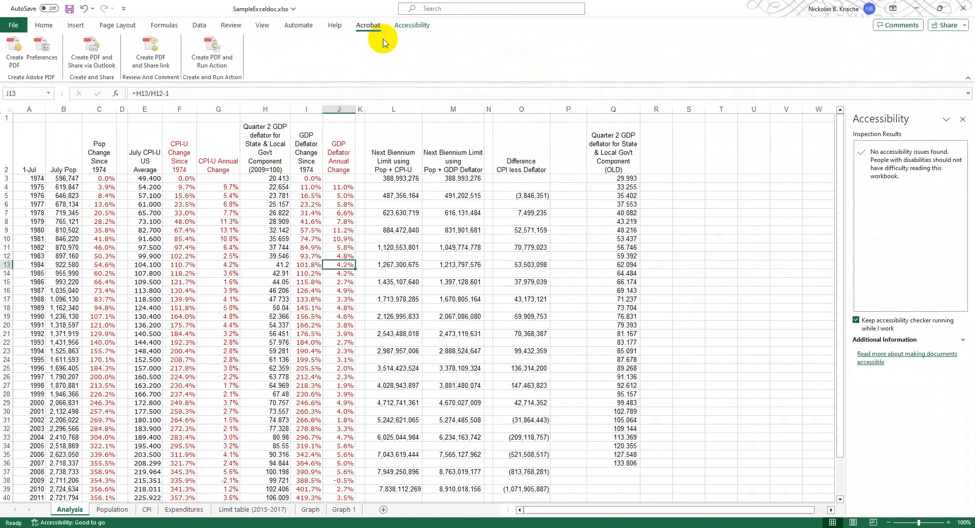
pyautogui.click(40, 63)
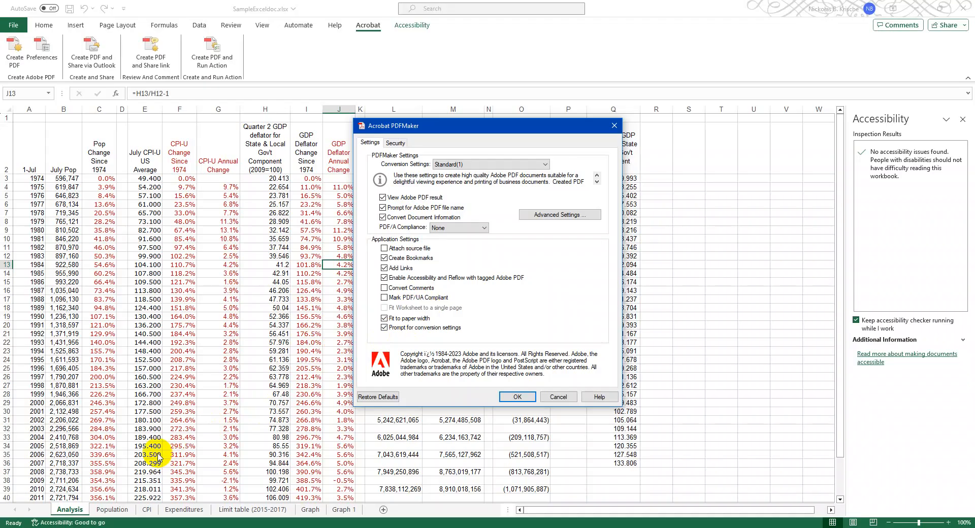
pyautogui.click(564, 215)
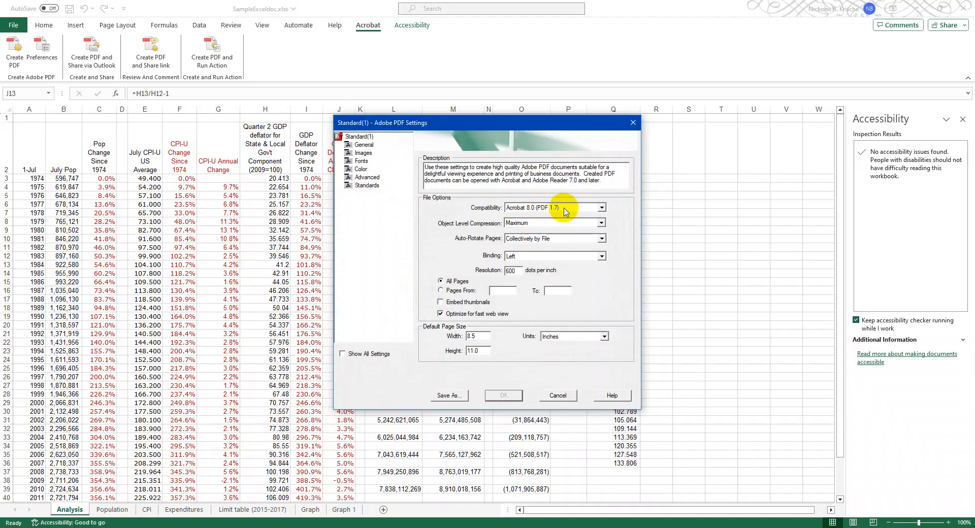
pyautogui.click(565, 211)
pyautogui.click(546, 237)
pyautogui.click(556, 207)
pyautogui.click(542, 239)
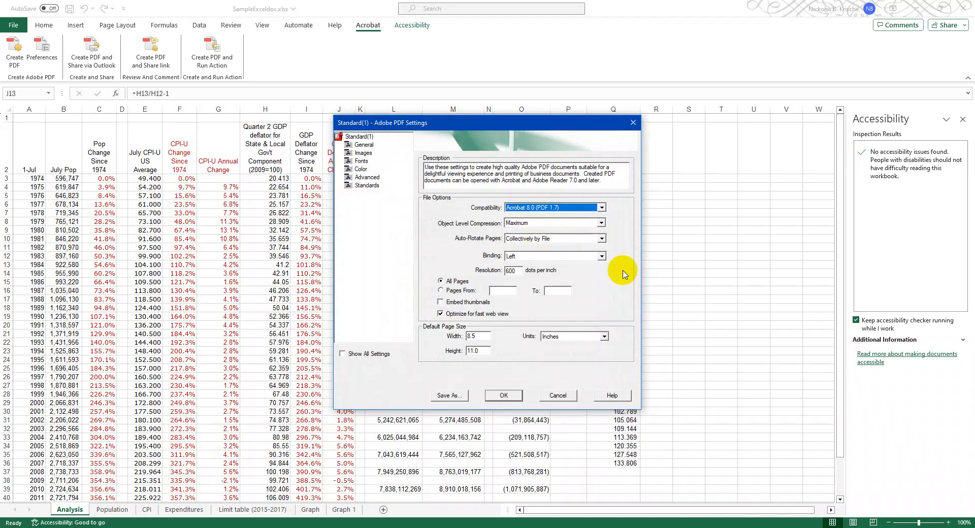
pyautogui.click(510, 396)
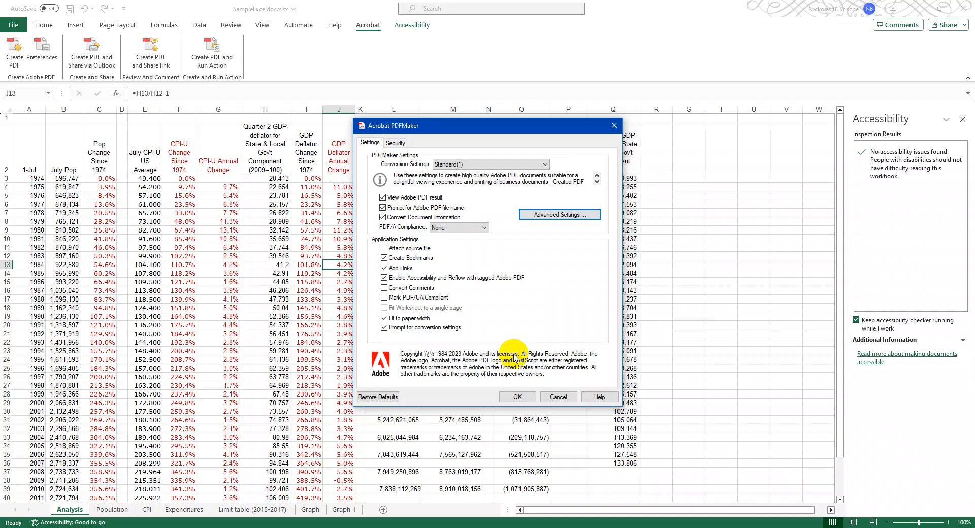
pyautogui.click(514, 397)
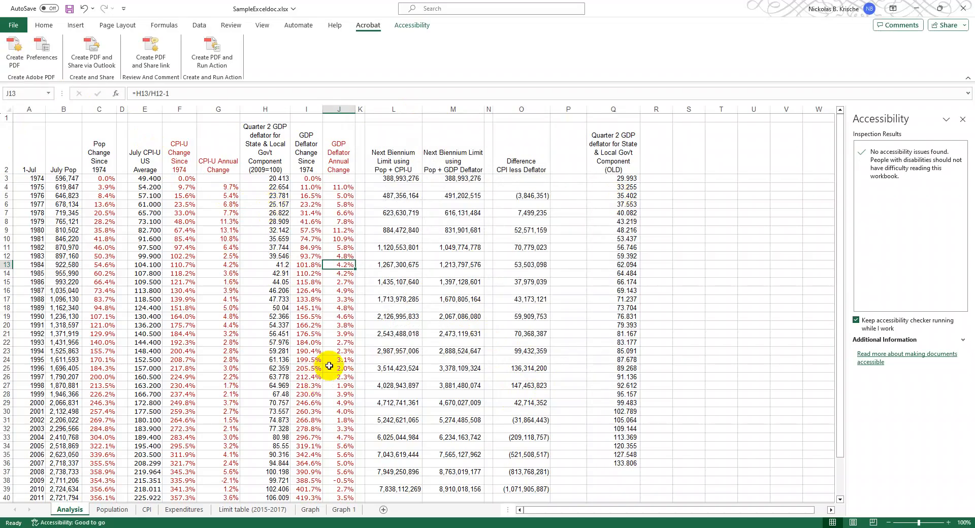
# - Switch to SampleDocPowerPoint.pptx in PowerPoint, check the presentation's title property, and run the accessibility checker
pyautogui.click(477, 527)
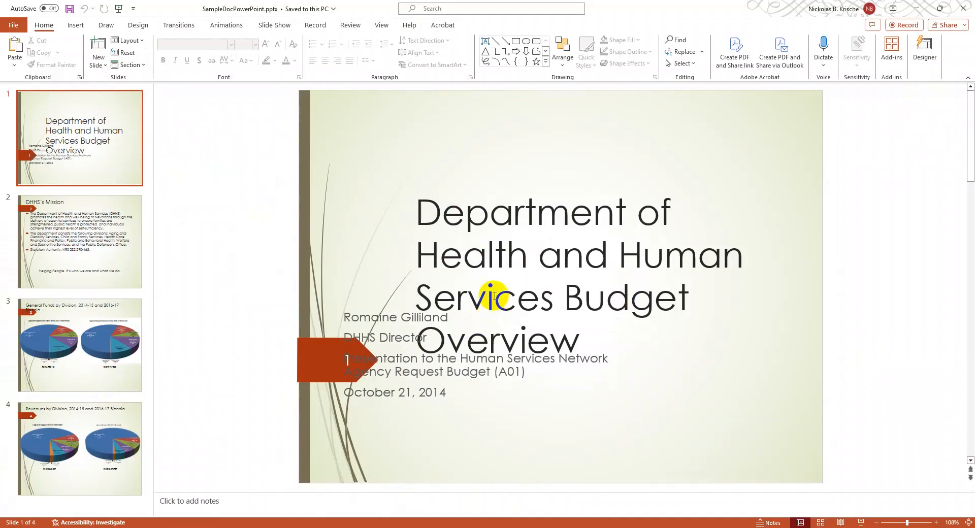
pyautogui.click(10, 27)
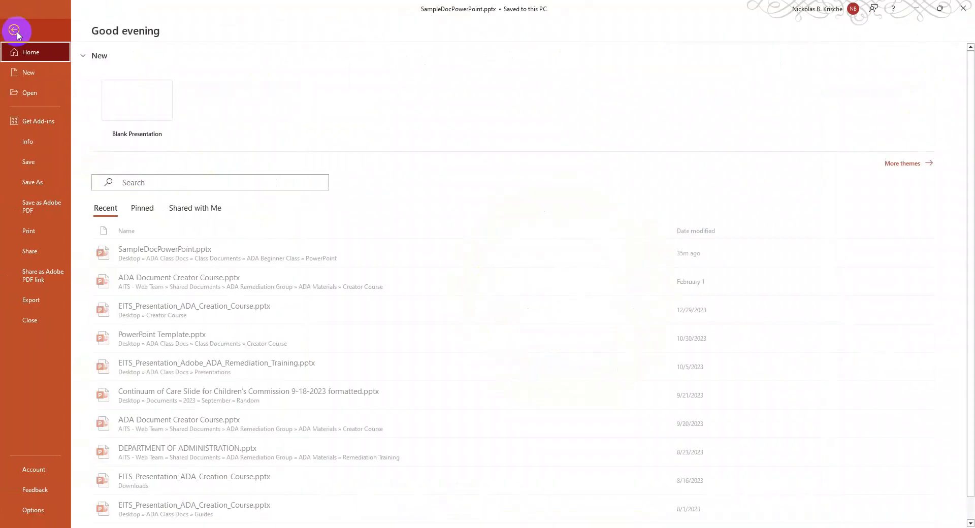
pyautogui.click(29, 142)
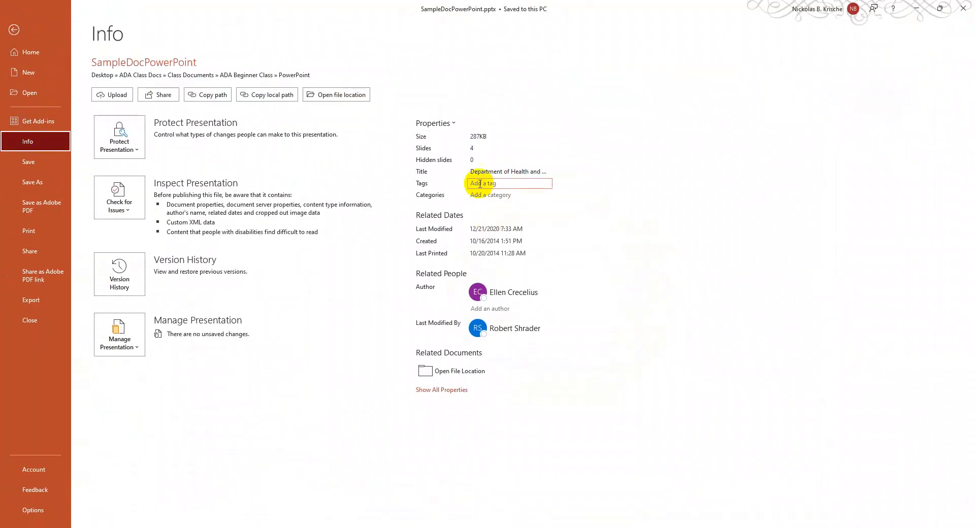
pyautogui.click(487, 172)
pyautogui.click(13, 29)
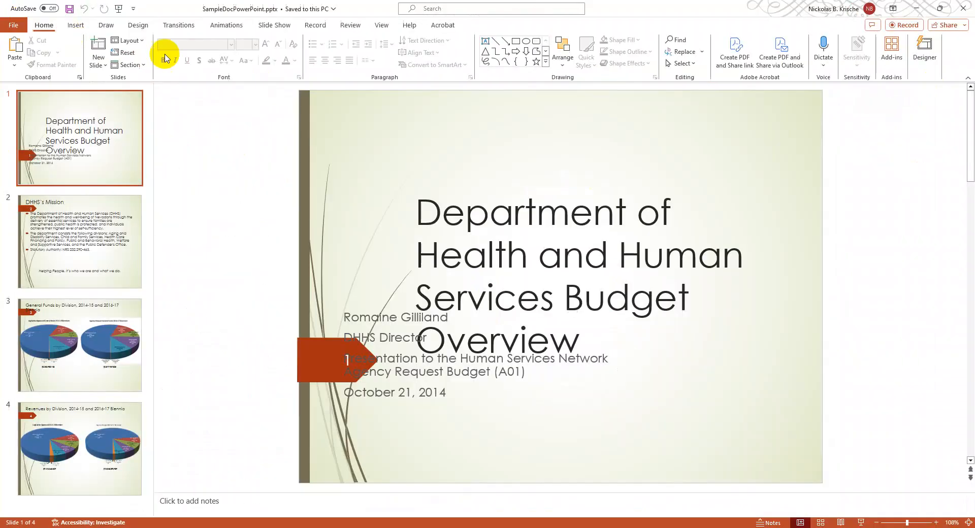
pyautogui.click(350, 24)
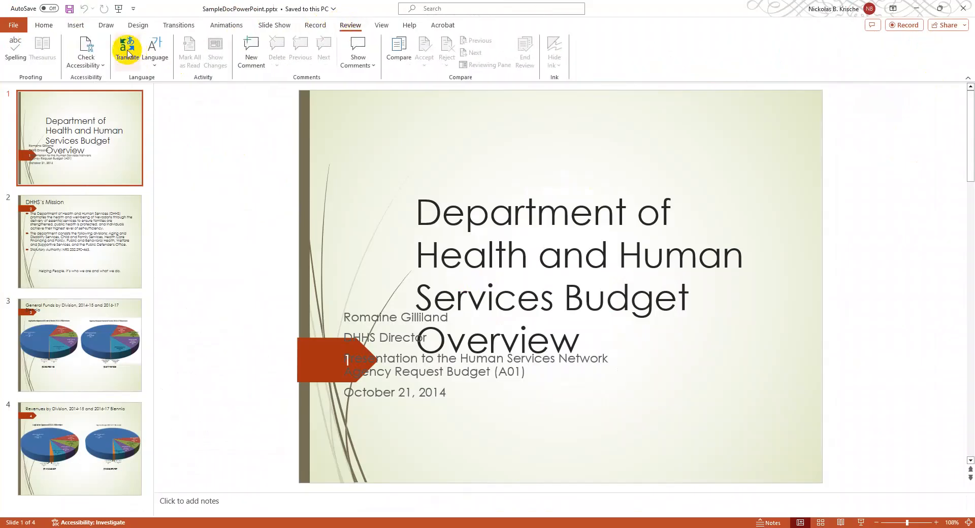
pyautogui.click(85, 50)
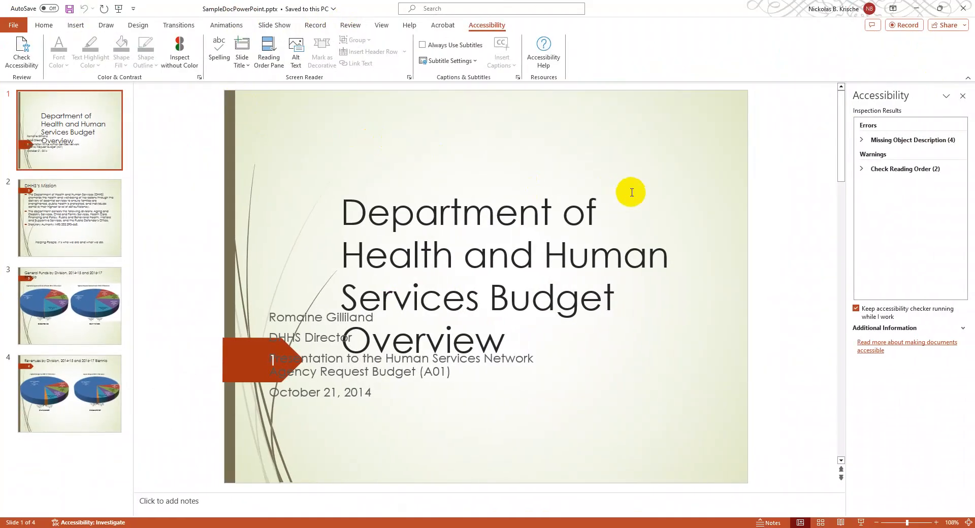
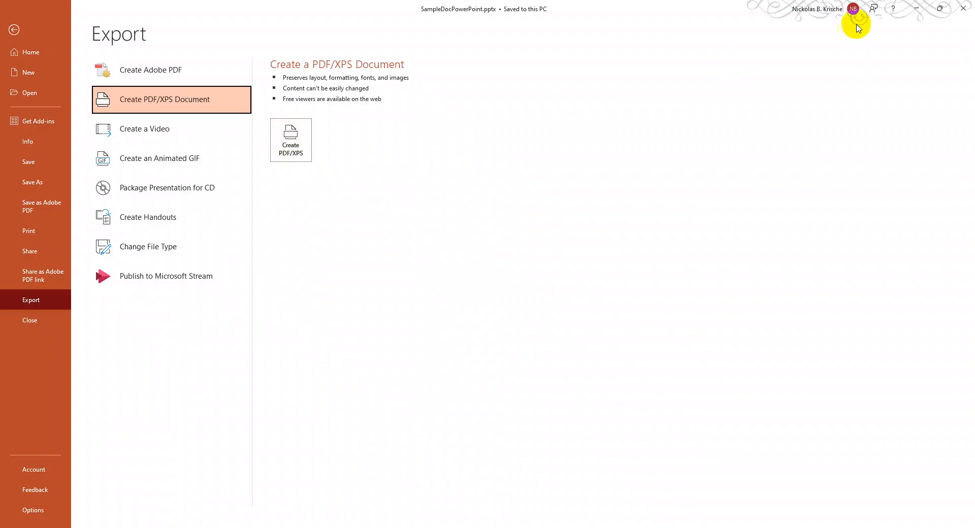
# - Close the SampleDocPowerPoint.pptx presentation without saving the changes
pyautogui.click(969, 11)
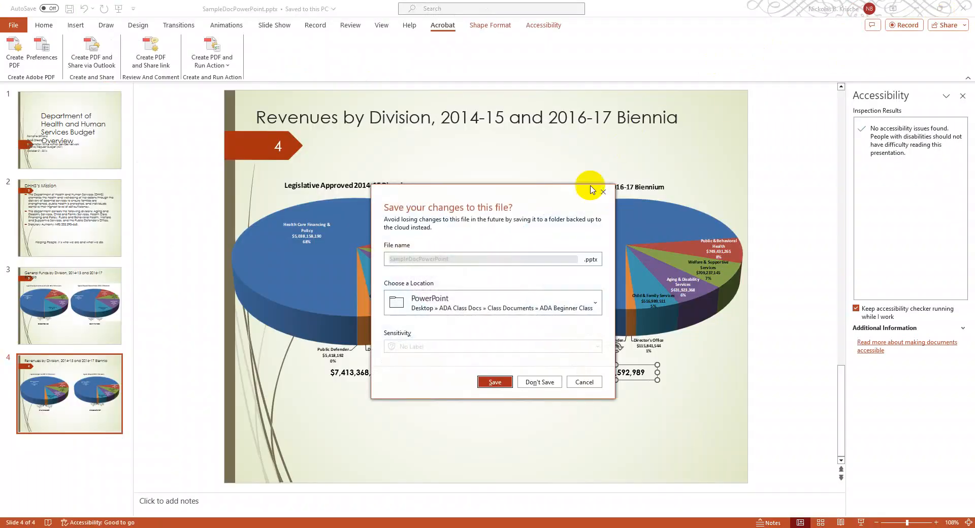
pyautogui.click(539, 382)
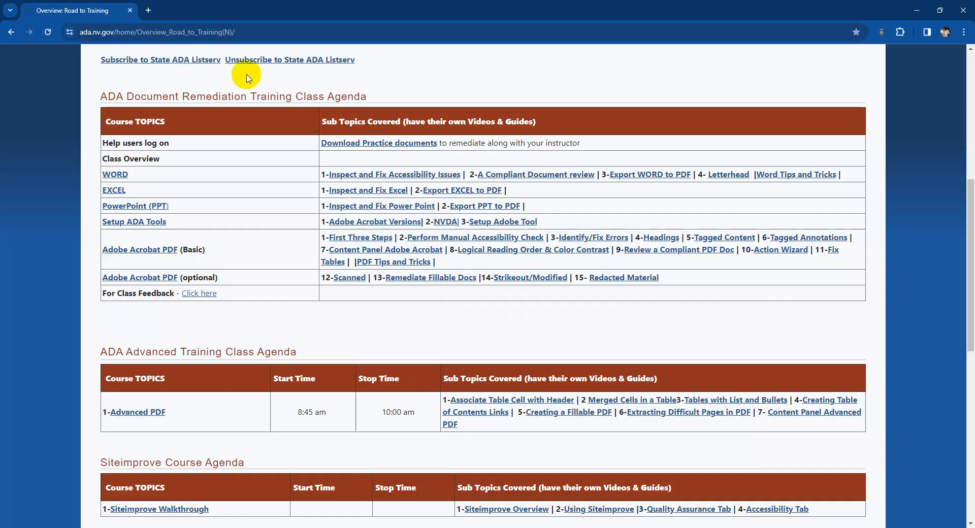
# - Search the web for "NVDA" in a new Chrome tab
pyautogui.click(149, 10)
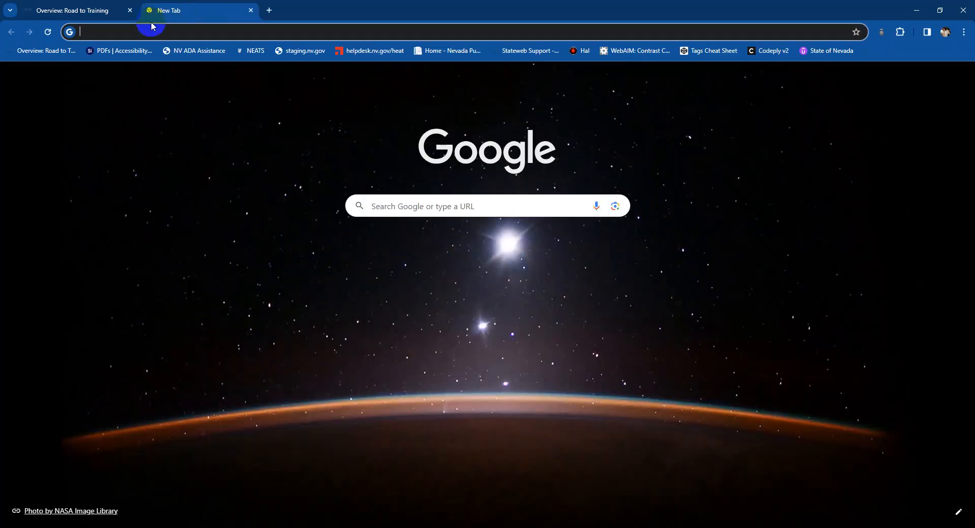
pyautogui.click(153, 32)
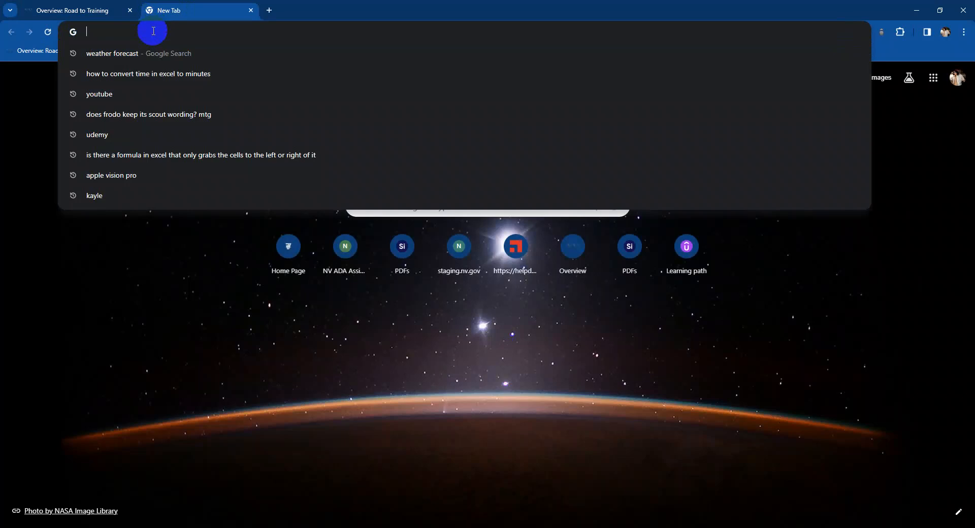
pyautogui.write('NVDA')
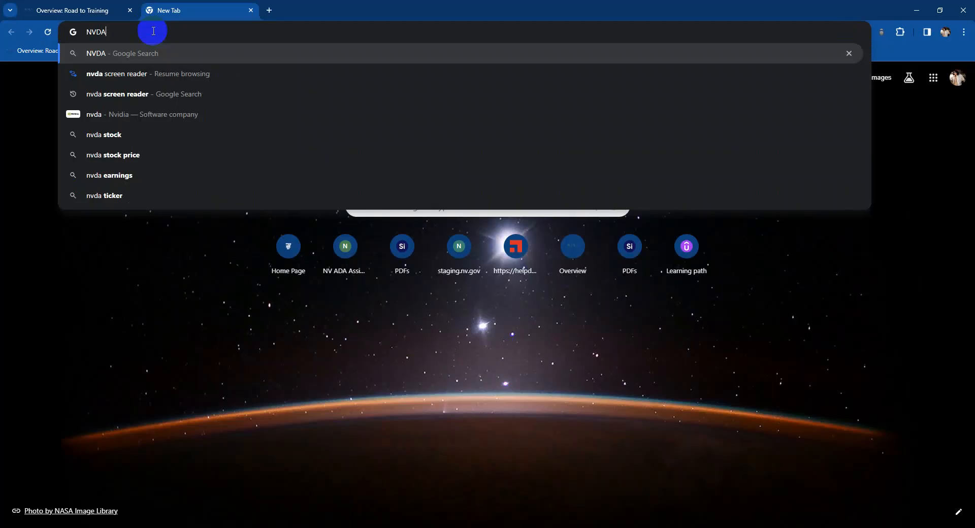
pyautogui.write('.')
pyautogui.press('BackSpace')
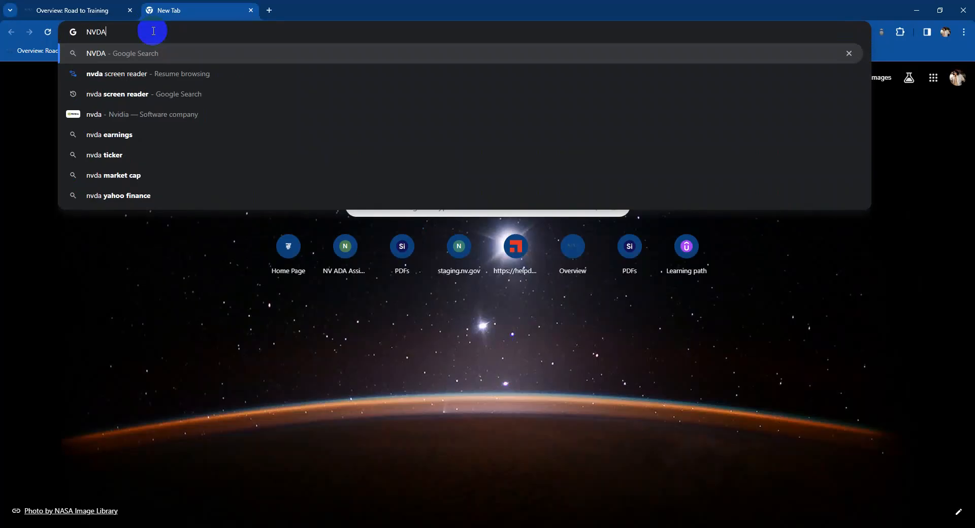
pyautogui.press('Return')
# - Open NV Access's Download NVDA page from the search results and review its donation and download options
pyautogui.scroll(-12, 242, 125)
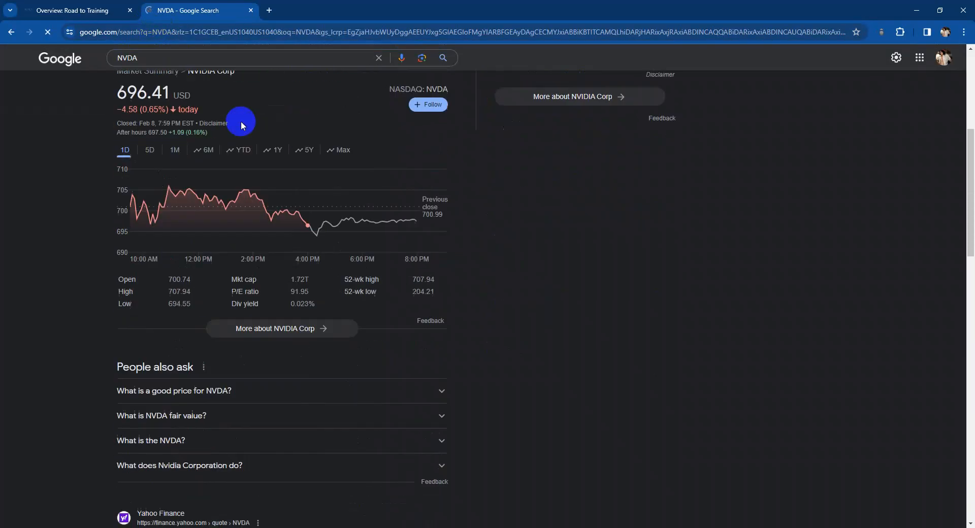
pyautogui.scroll(-3, 247, 135)
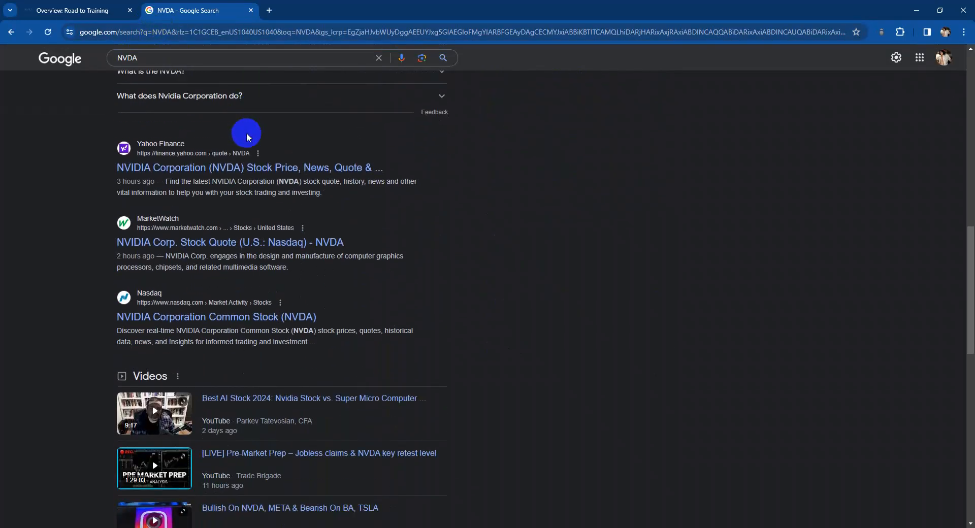
pyautogui.scroll(-5, 224, 133)
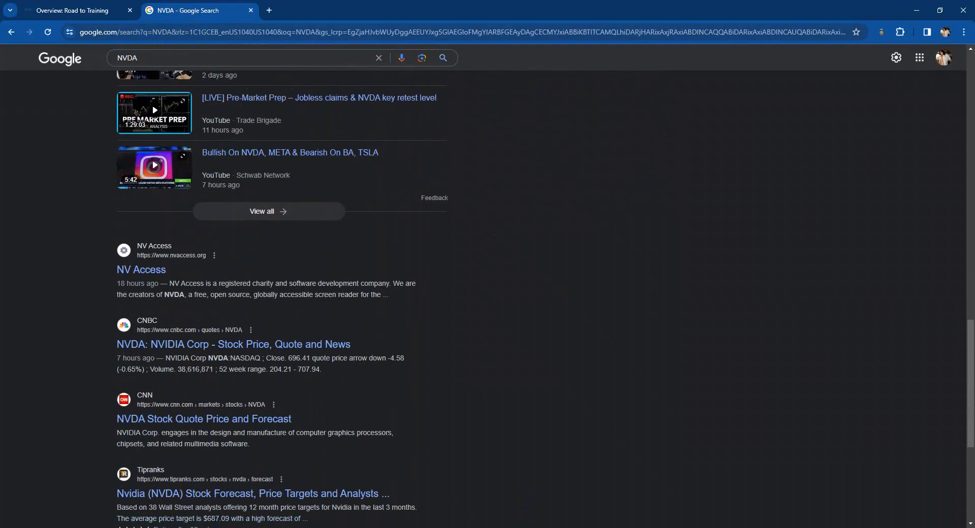
pyautogui.scroll(-6, 470, 405)
pyautogui.scroll(-3, 471, 403)
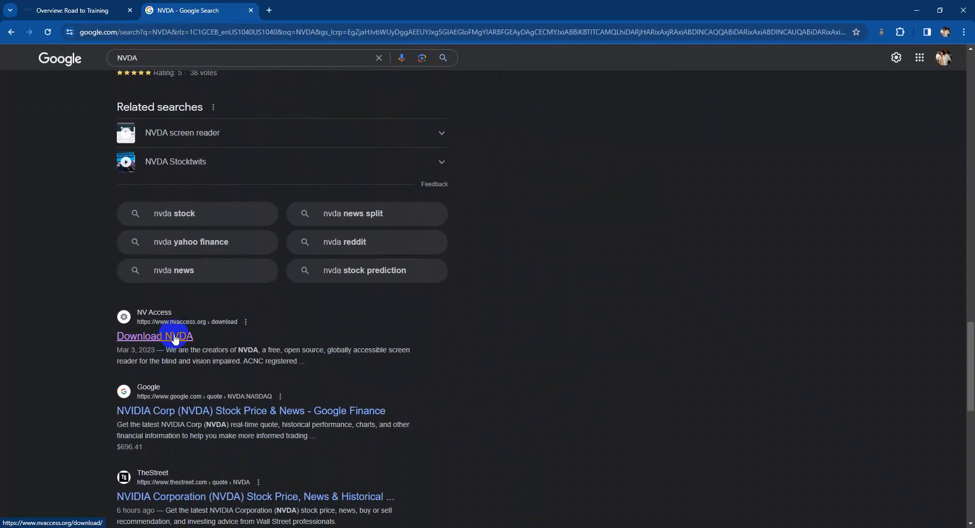
pyautogui.click(179, 337)
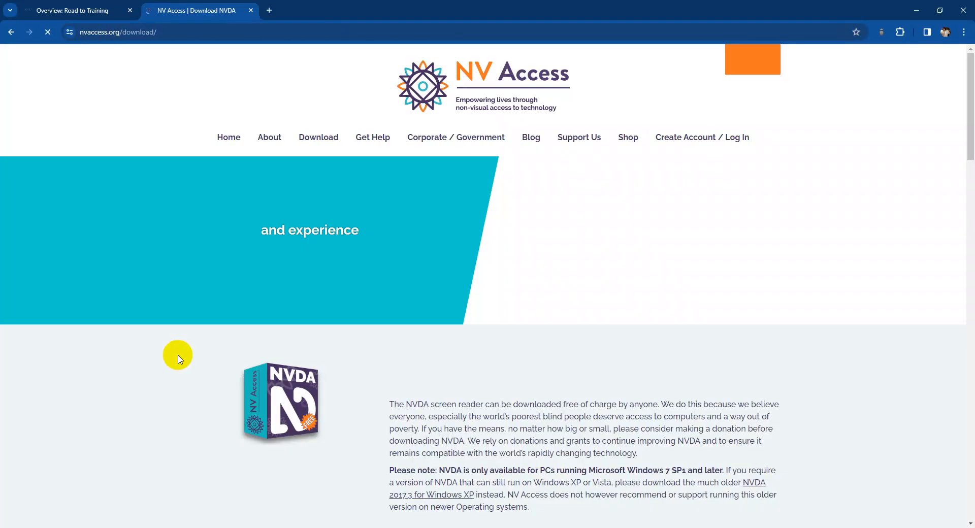
pyautogui.scroll(-4, 476, 304)
pyautogui.scroll(-5, 488, 274)
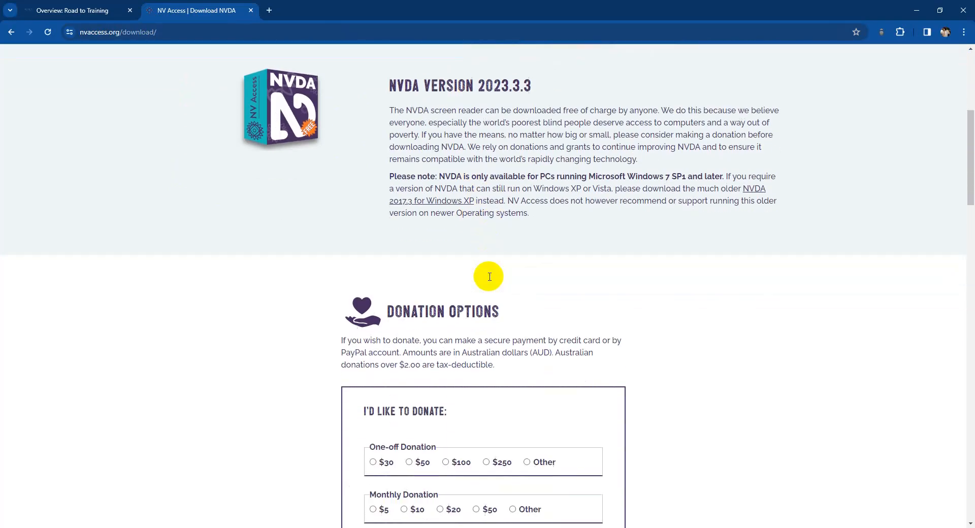
pyautogui.scroll(-8, 665, 280)
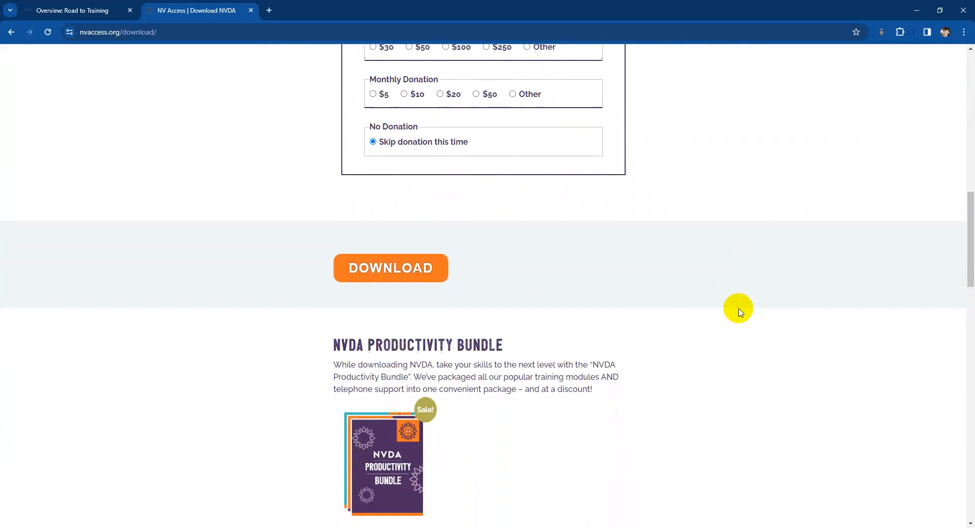
pyautogui.scroll(-4, 660, 311)
pyautogui.scroll(7, 656, 312)
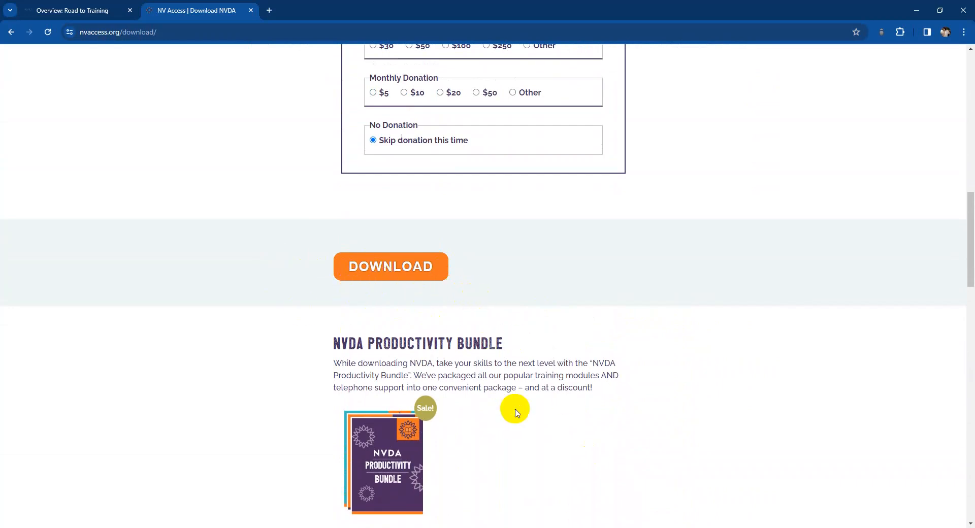
pyautogui.scroll(1, 538, 376)
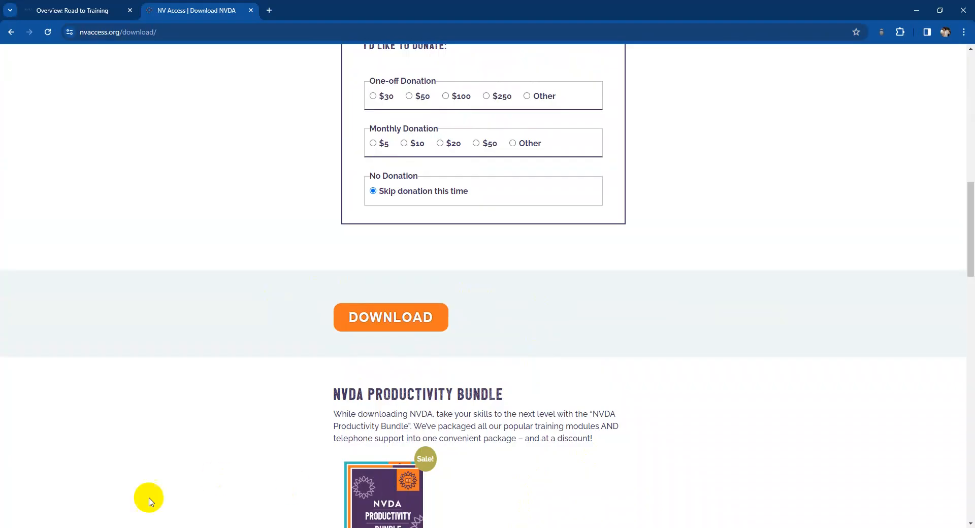
# - Launch nvda_2023.1.exe, agree to its license, continue running it without installing, and accept the welcome dialog
pyautogui.click(74, 518)
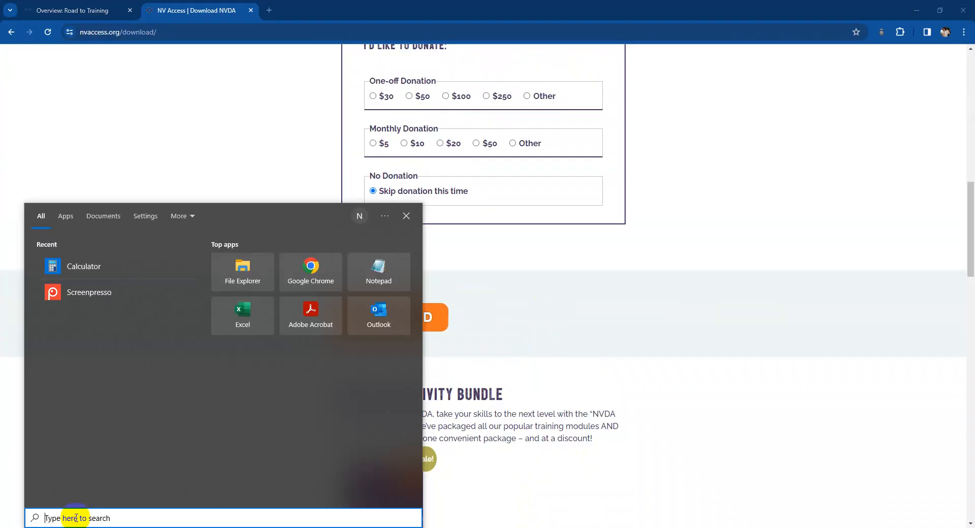
pyautogui.write('nvda')
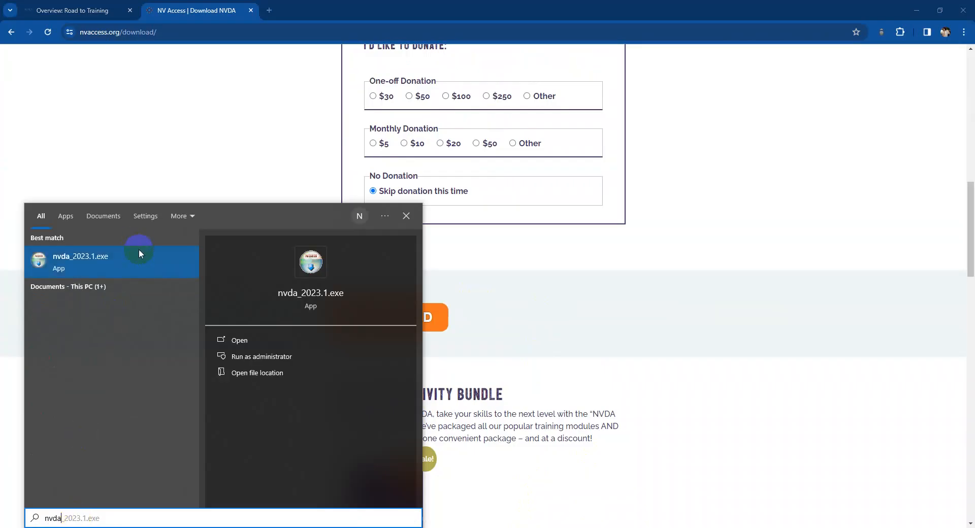
pyautogui.click(141, 252)
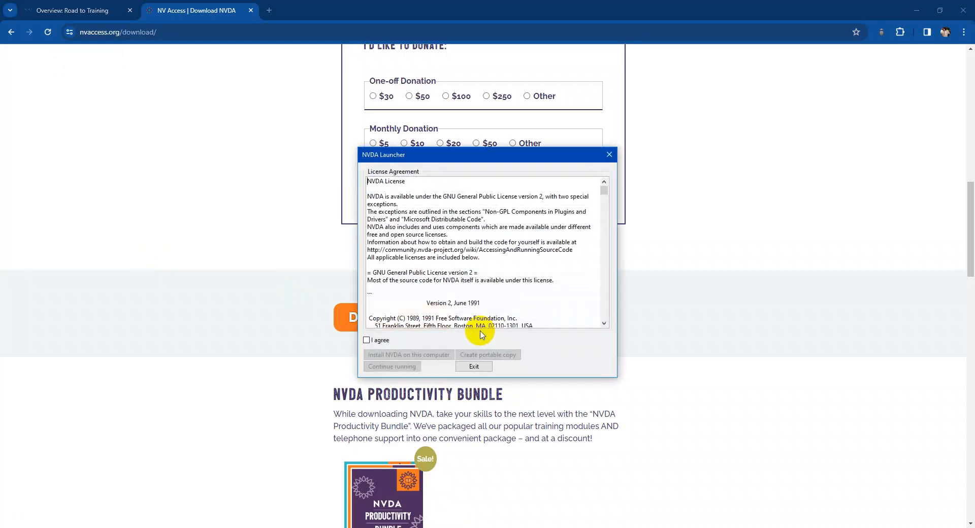
pyautogui.click(368, 340)
pyautogui.click(403, 366)
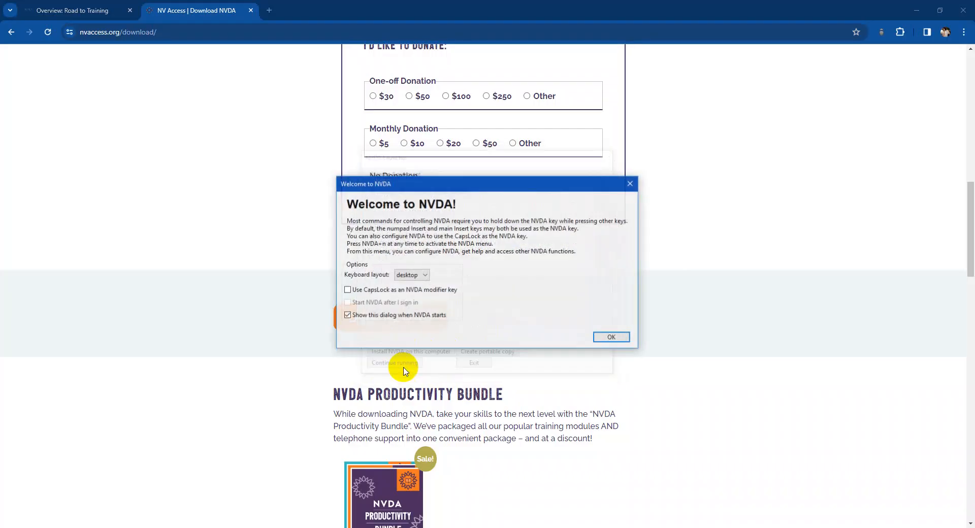
pyautogui.click(599, 337)
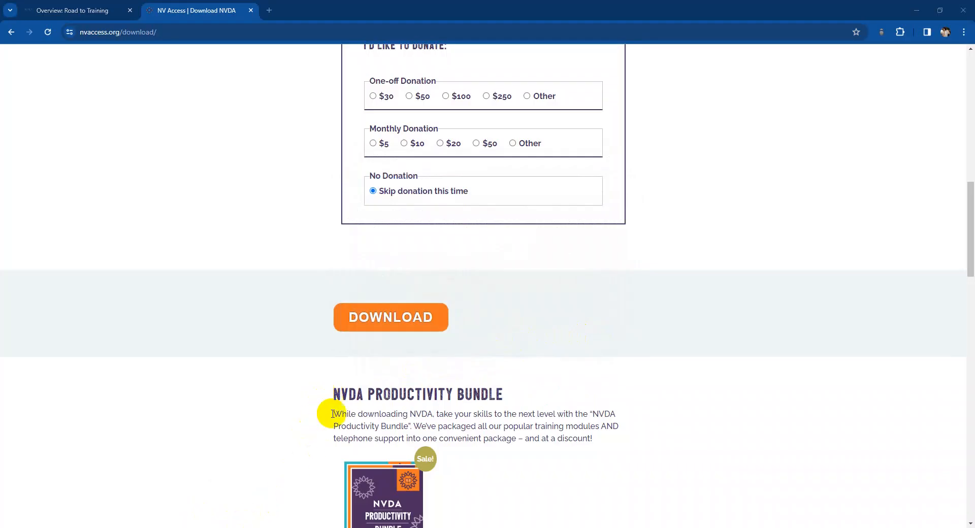
# - Switch to Non-CompliantDoc.docx in Word and have NVDA read line by line from the NOTICE OF PUBLIC MEETING heading into the locations block
pyautogui.click(238, 527)
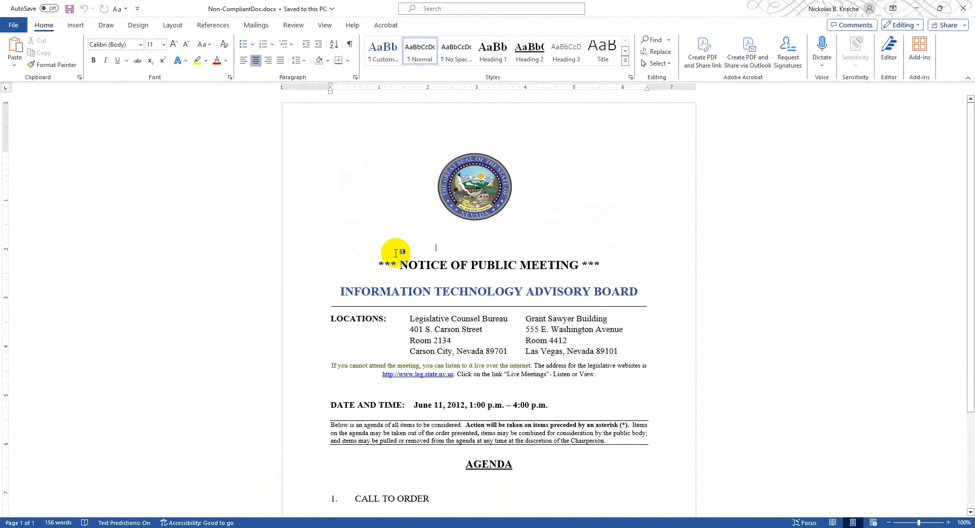
pyautogui.click(400, 266)
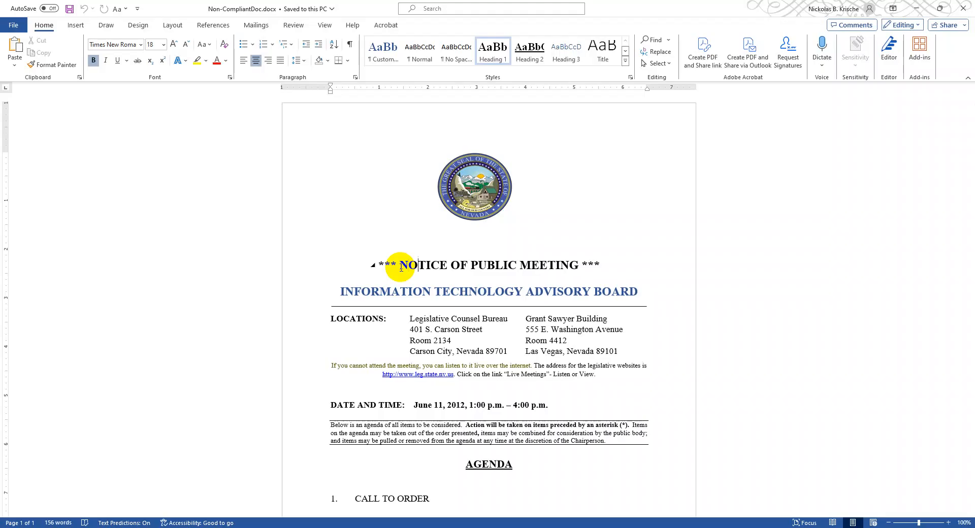
pyautogui.press('Down')
pyautogui.press('Down')
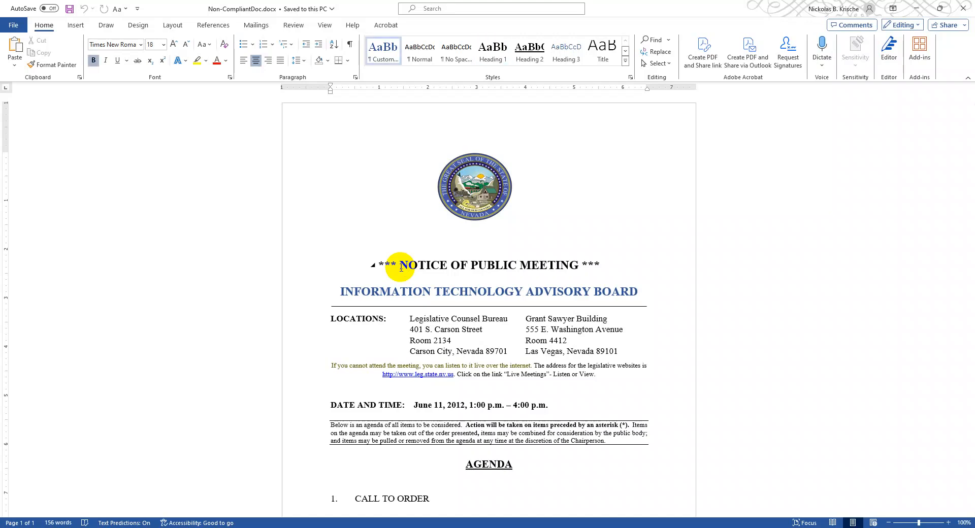
pyautogui.press('Down')
pyautogui.press('Down')
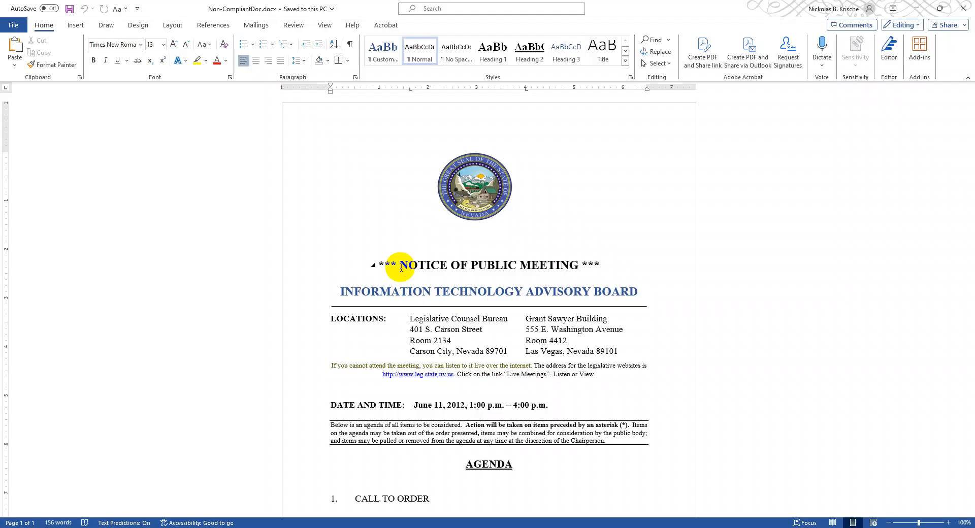
pyautogui.press('Down')
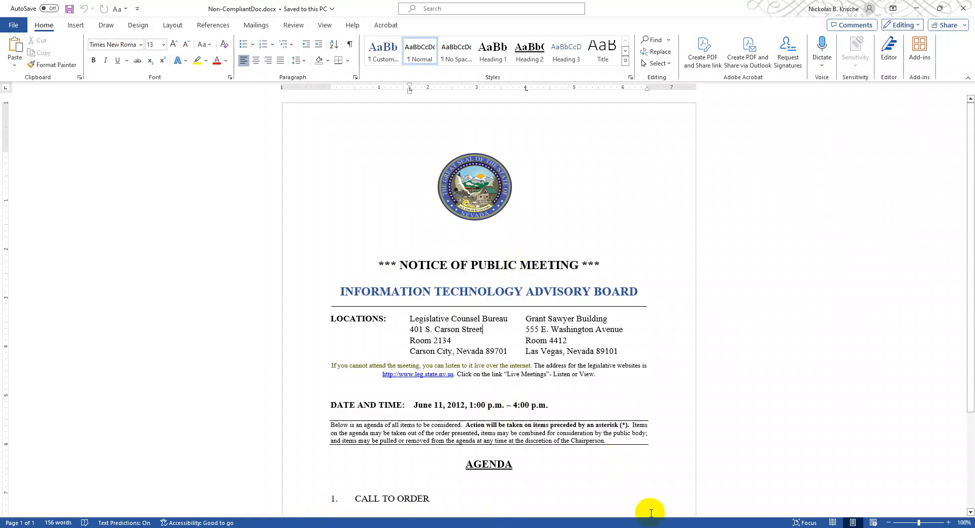
# - Exit the NVDA screen reader and confirm quitting
pyautogui.press('Insert+n')
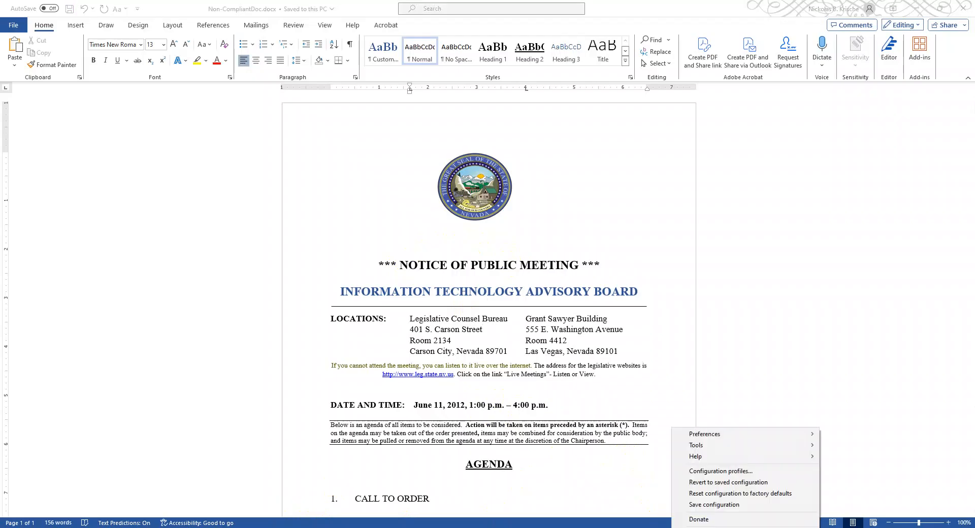
pyautogui.rightClick(822, 527)
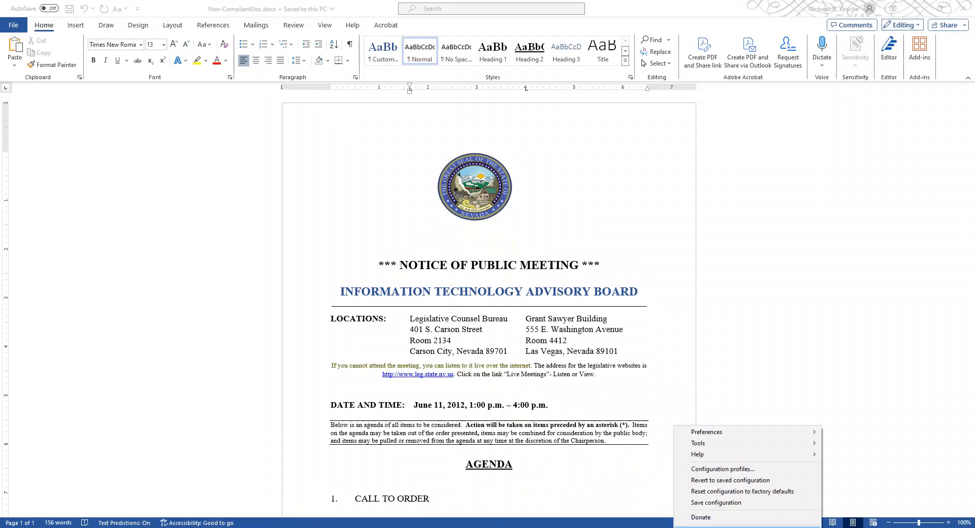
pyautogui.press('Return')
pyautogui.click(514, 277)
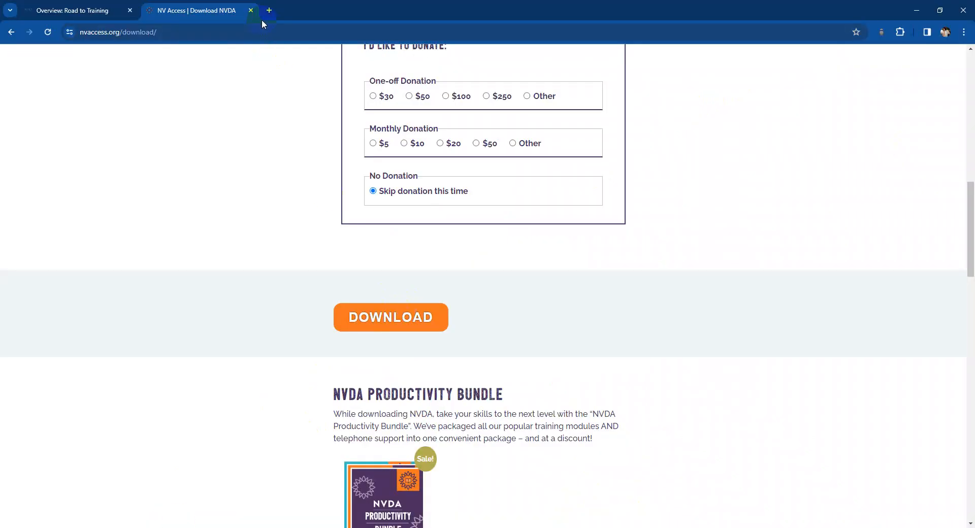
# - Close the NVDA download page in Chrome and open the Adobe Acrobat Software Versions PDF from the training agenda's Setup ADA Tools topics
pyautogui.click(251, 10)
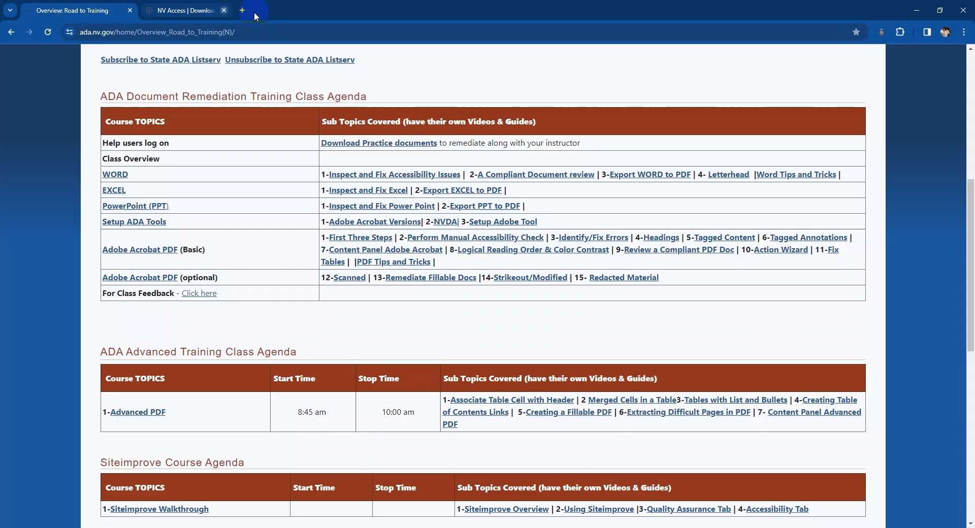
pyautogui.click(415, 226)
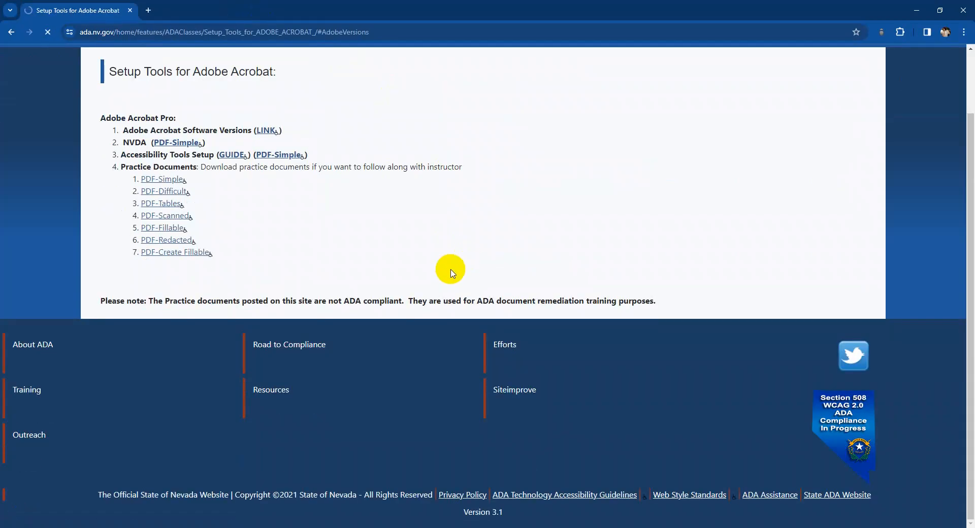
pyautogui.click(268, 133)
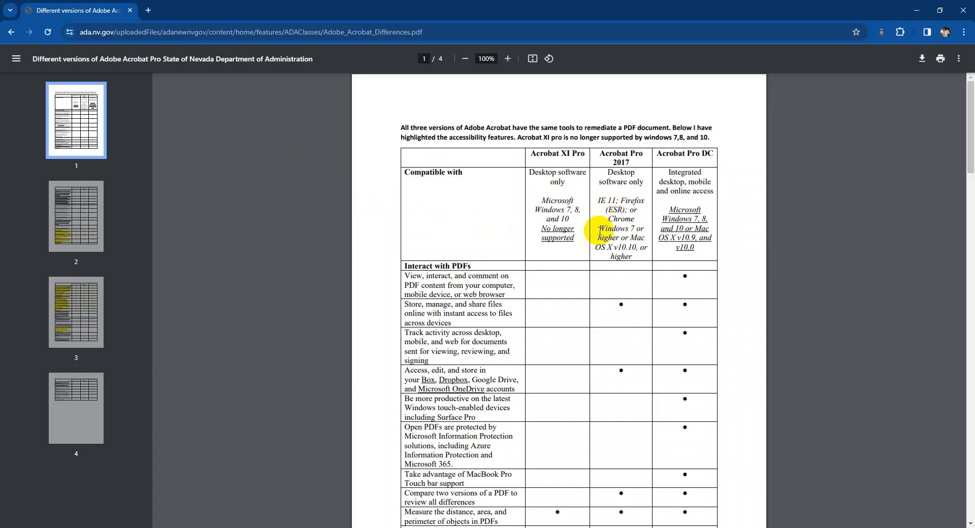
# - Examine the table comparing features and compatibility of Acrobat XI Pro, Acrobat Pro 2017 and Acrobat Pro DC
pyautogui.scroll(-1, 595, 234)
pyautogui.scroll(-2, 712, 250)
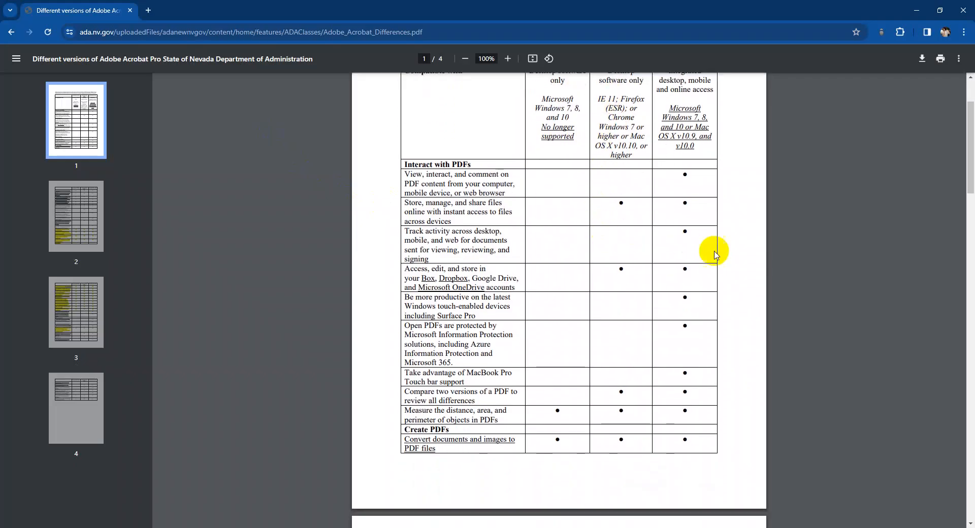
pyautogui.scroll(-2, 655, 272)
pyautogui.scroll(4, 638, 262)
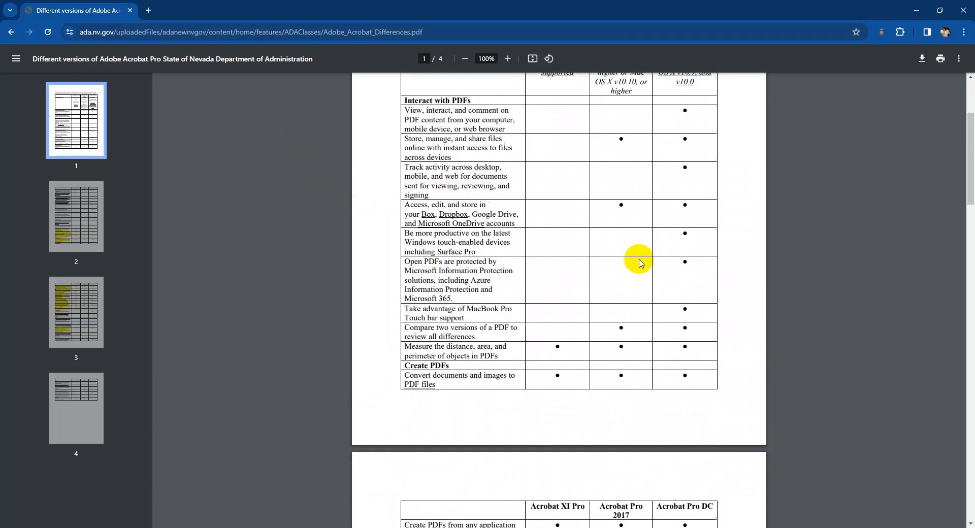
pyautogui.scroll(1, 641, 263)
pyautogui.scroll(-1, 529, 206)
pyautogui.scroll(1, 540, 207)
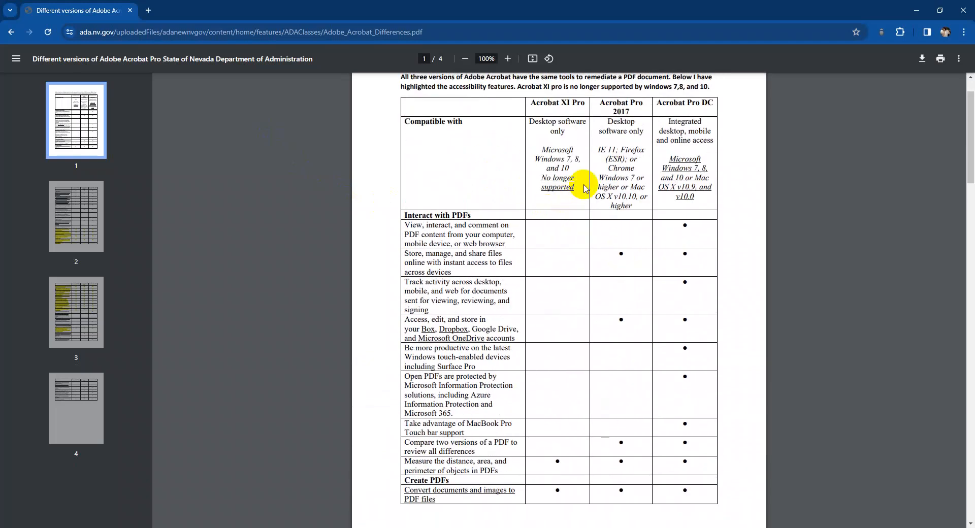
pyautogui.scroll(-2, 567, 165)
pyautogui.scroll(-5, 565, 174)
pyautogui.scroll(5, 571, 172)
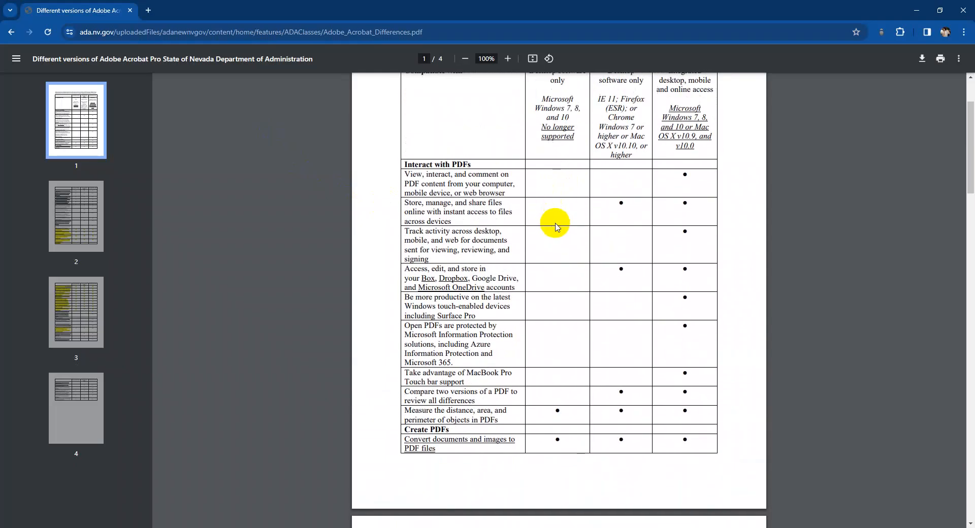
# - Examine the highlighted accessibility features across the Acrobat comparison document, including creating and validating PDFs for people with disabilities
pyautogui.scroll(-11, 557, 223)
pyautogui.scroll(-13, 557, 216)
pyautogui.scroll(-4, 558, 213)
pyautogui.scroll(5, 557, 226)
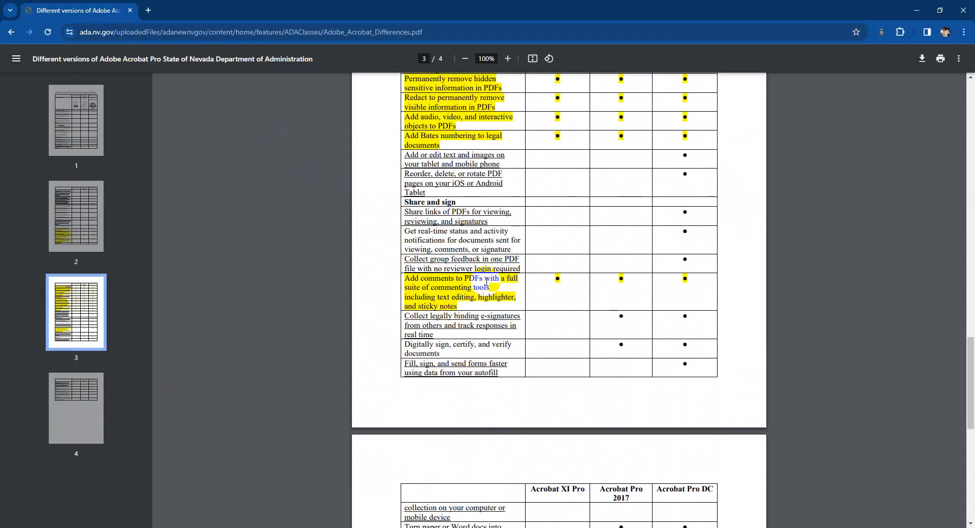
pyautogui.scroll(11, 486, 283)
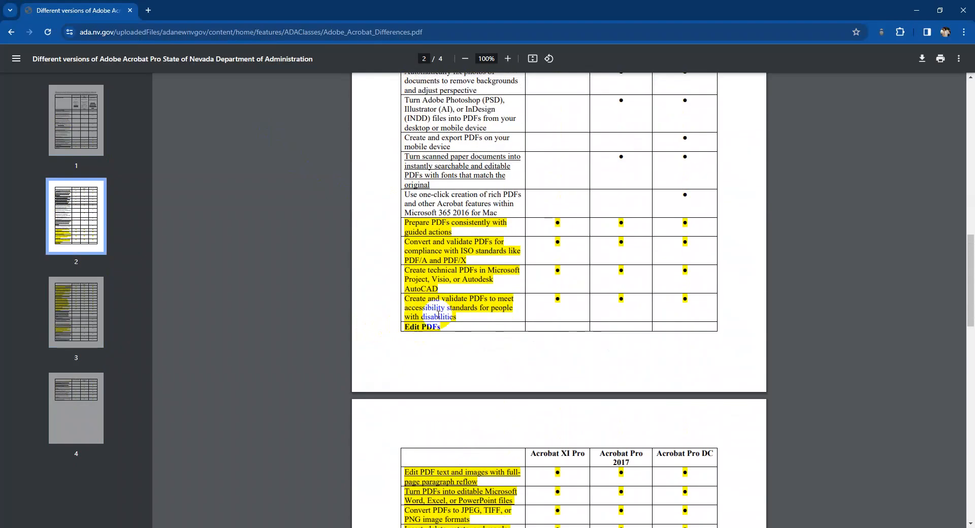
pyautogui.scroll(5, 439, 315)
pyautogui.scroll(9, 561, 369)
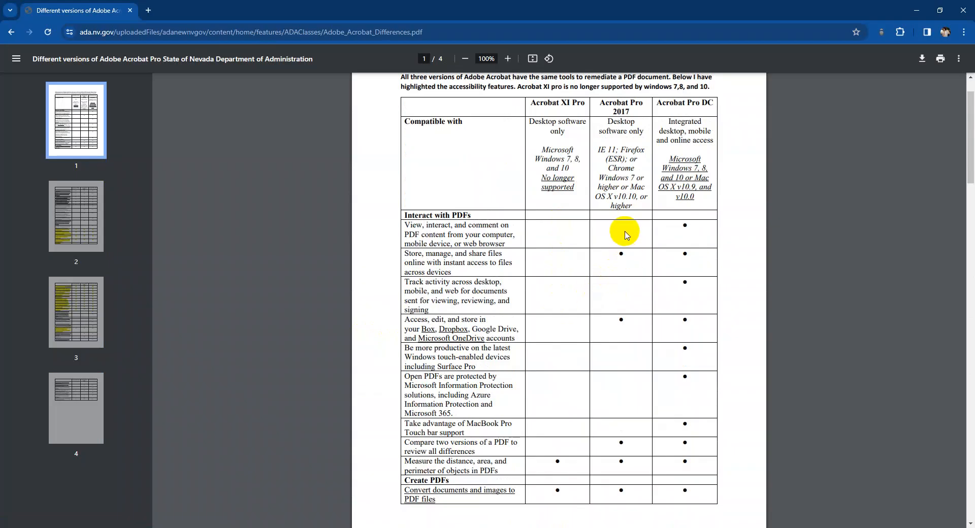
# - Check the Acrobat Pro 2017 column of the comparison table for its supported create, edit, share and sign features
pyautogui.scroll(-15, 626, 237)
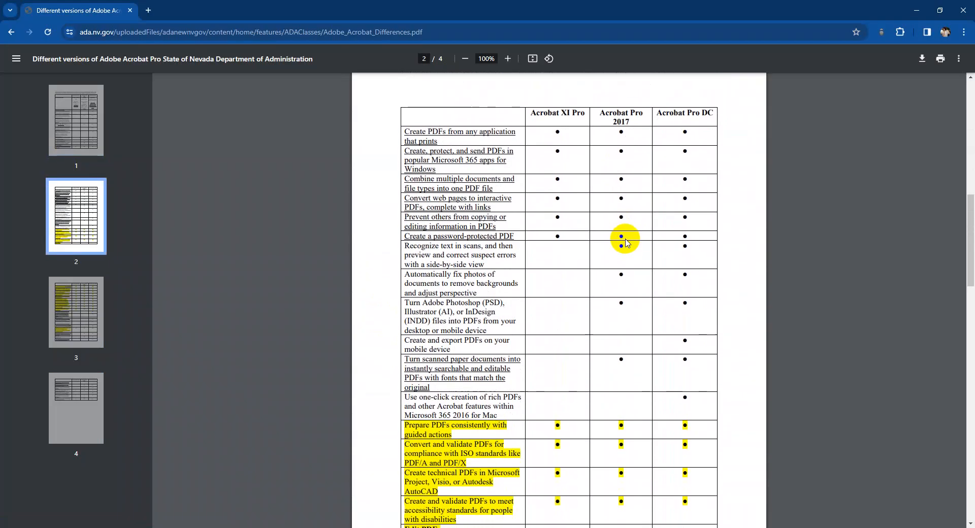
pyautogui.scroll(-6, 628, 244)
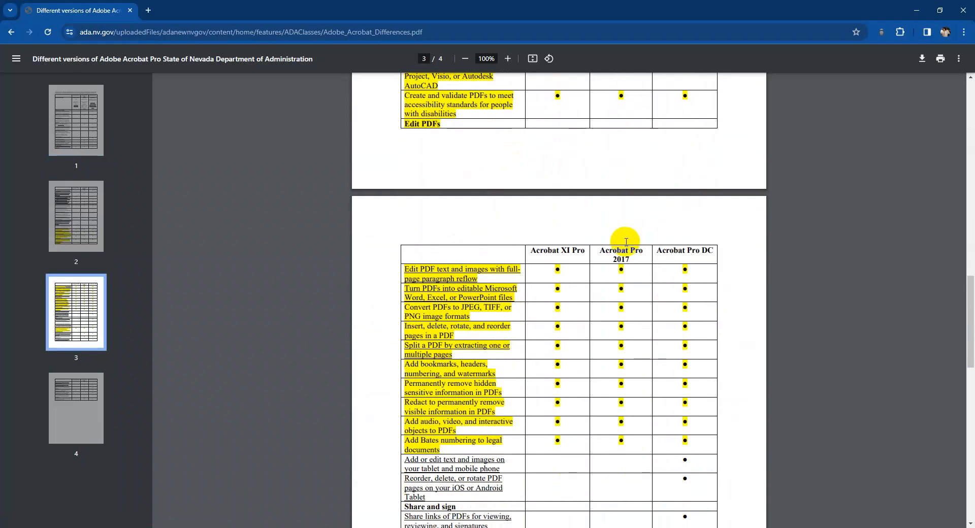
pyautogui.scroll(-10, 616, 282)
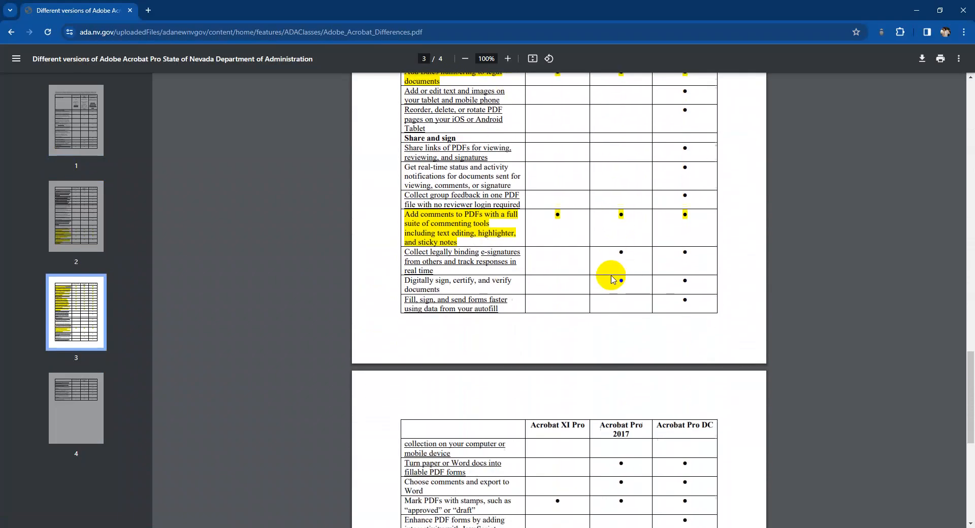
pyautogui.scroll(2, 609, 278)
pyautogui.scroll(-2, 601, 326)
pyautogui.scroll(9, 601, 320)
pyautogui.scroll(9, 620, 312)
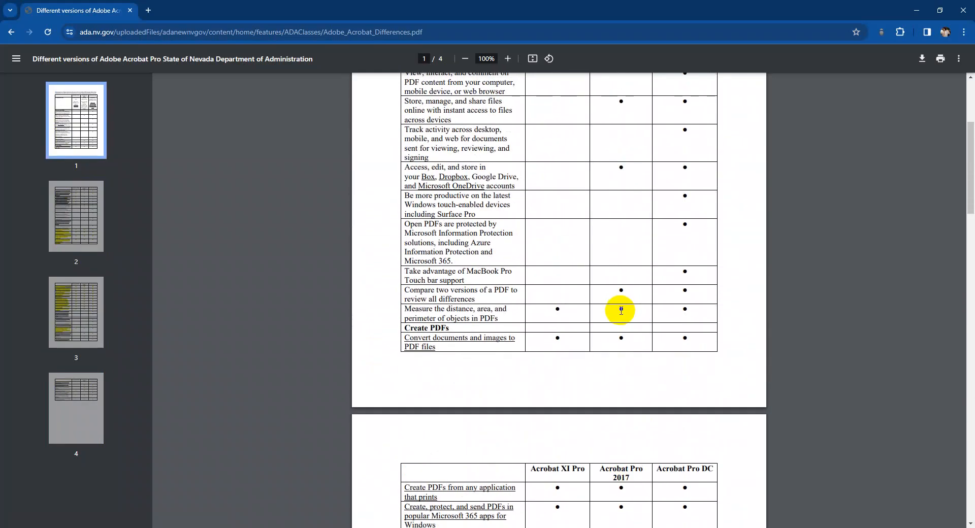
# - Check the Acrobat Pro DC column of the comparison table through the last page, including its fillable form and print production features
pyautogui.scroll(-13, 682, 258)
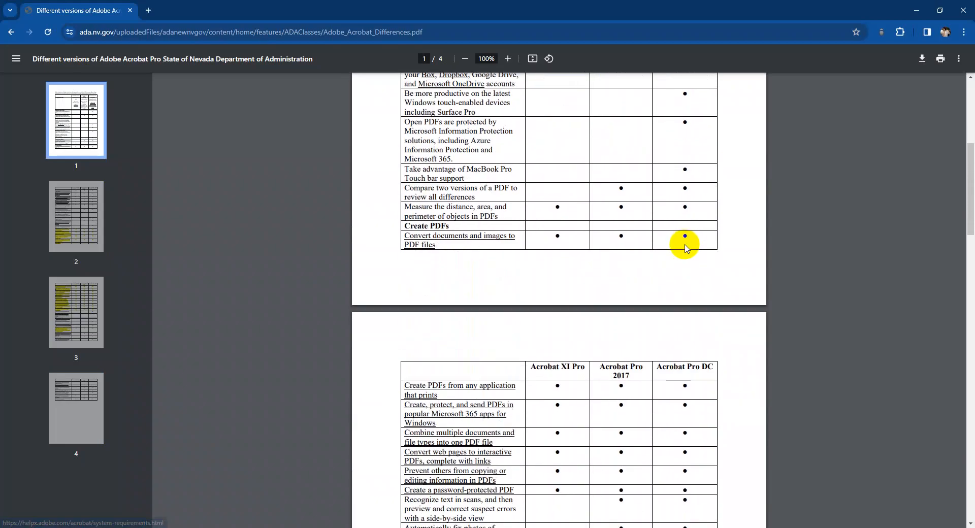
pyautogui.scroll(-8, 683, 263)
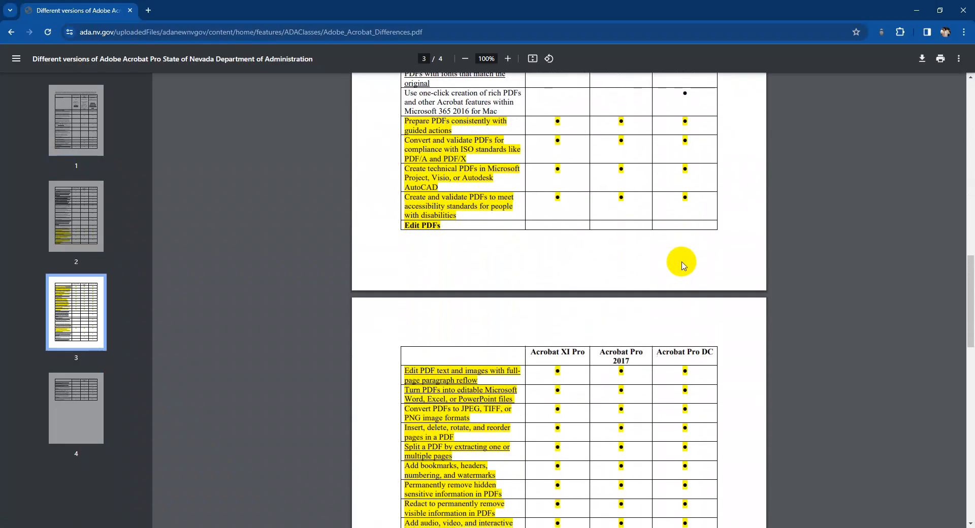
pyautogui.scroll(-2, 683, 264)
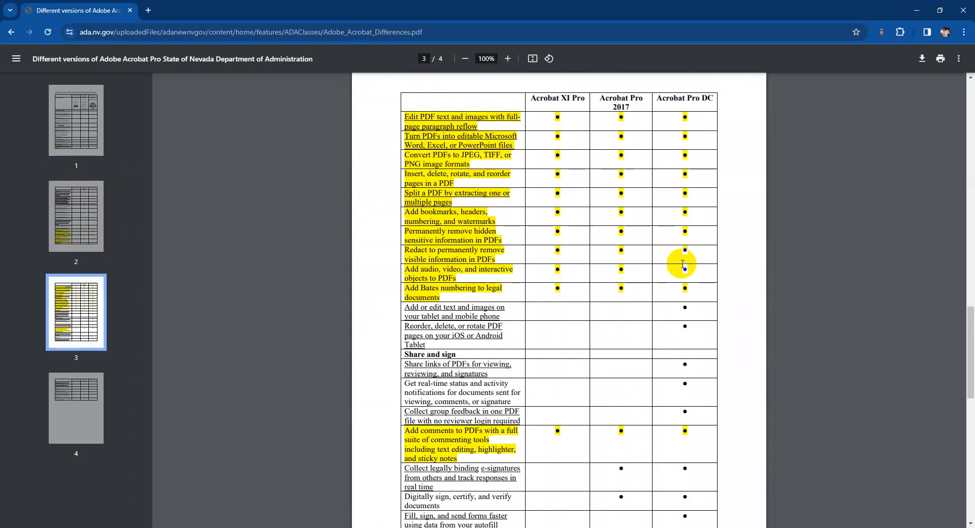
pyautogui.scroll(-7, 676, 279)
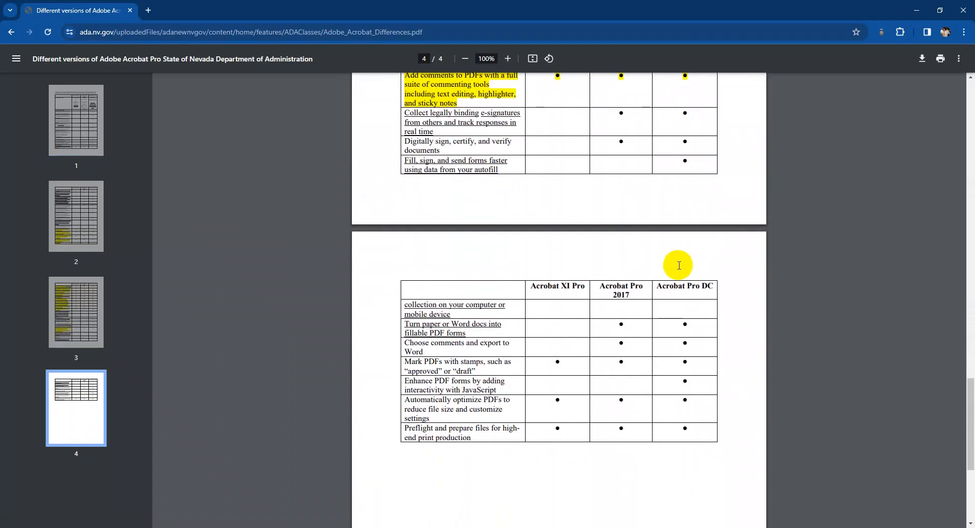
pyautogui.scroll(-1, 676, 291)
pyautogui.scroll(1, 674, 294)
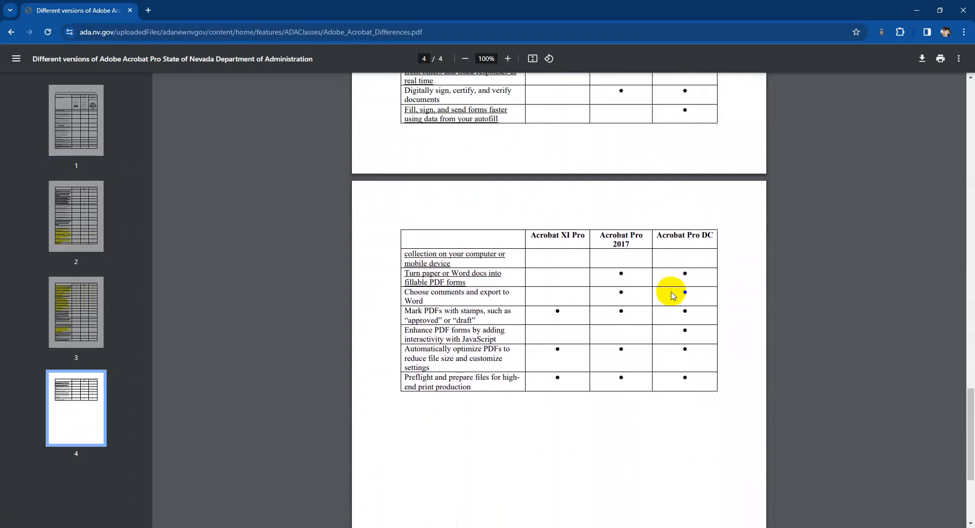
pyautogui.scroll(1, 667, 313)
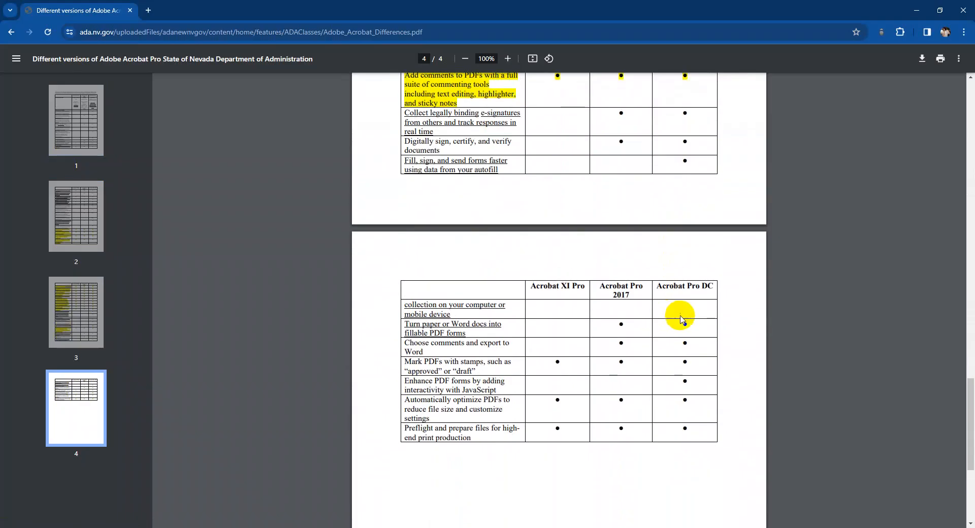
pyautogui.scroll(2, 678, 326)
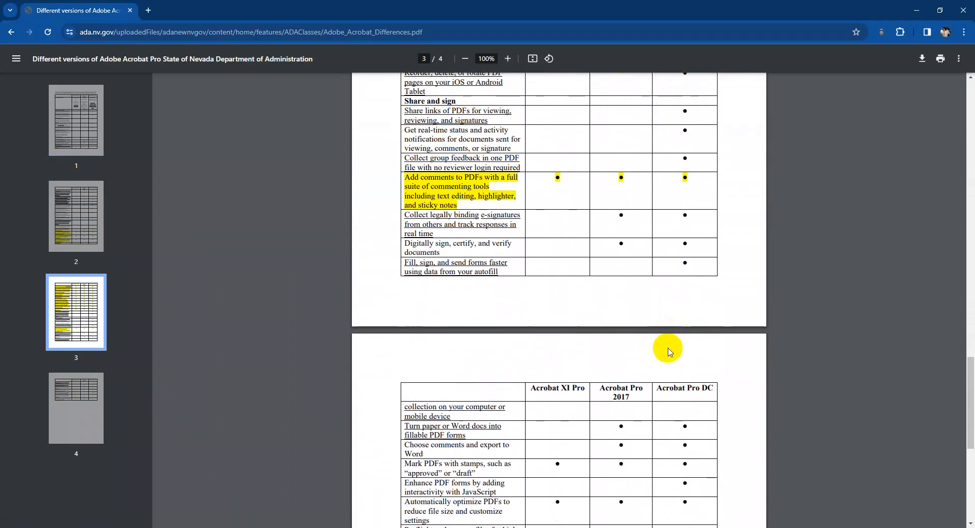
pyautogui.scroll(15, 671, 345)
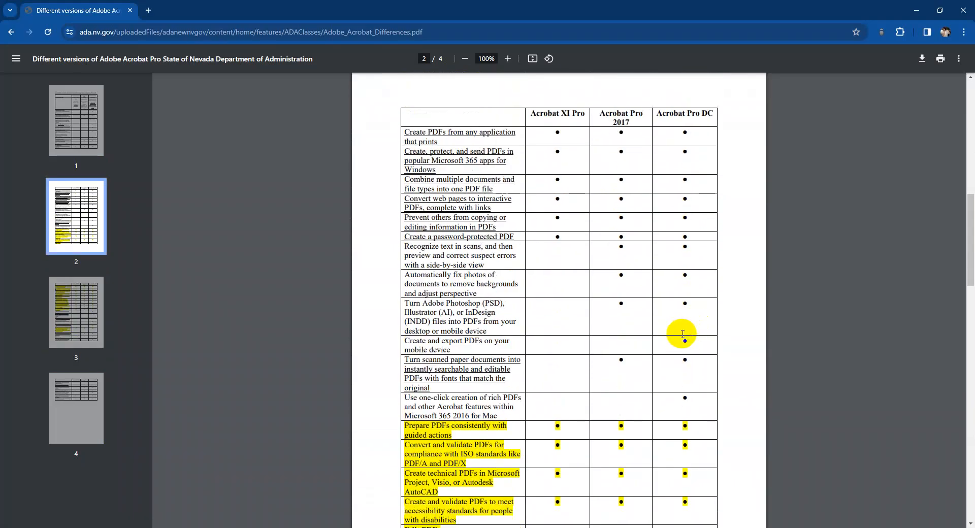
pyautogui.scroll(8, 686, 338)
pyautogui.scroll(3, 680, 336)
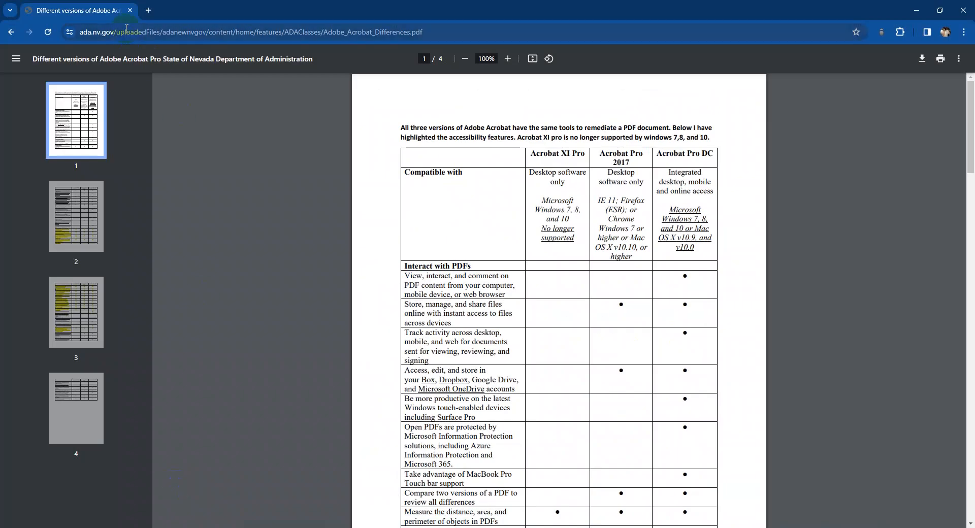
# - Go back from the Acrobat versions PDF through the Setup Tools page to the ADA Document Remediation Training Class Agenda
pyautogui.click(11, 32)
pyautogui.hotkey('alt', 'Left')
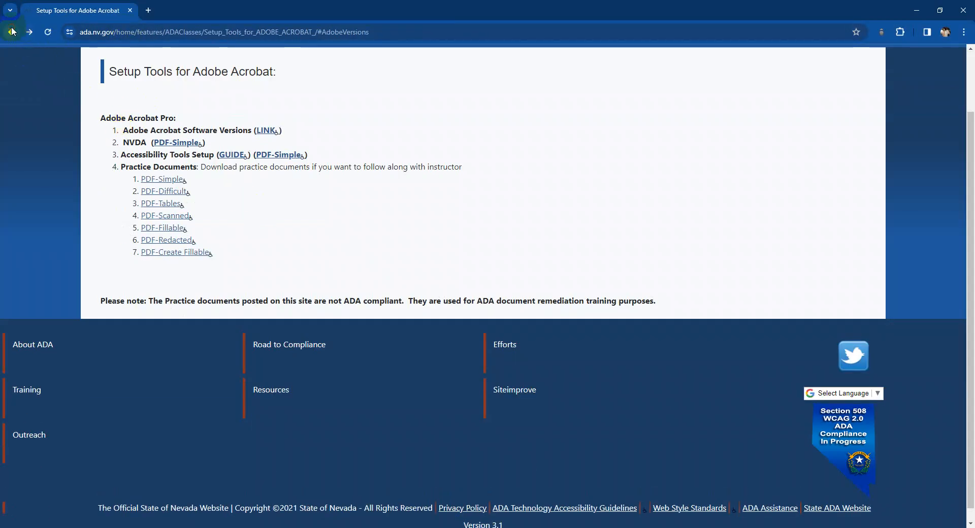
pyautogui.scroll(2, 263, 221)
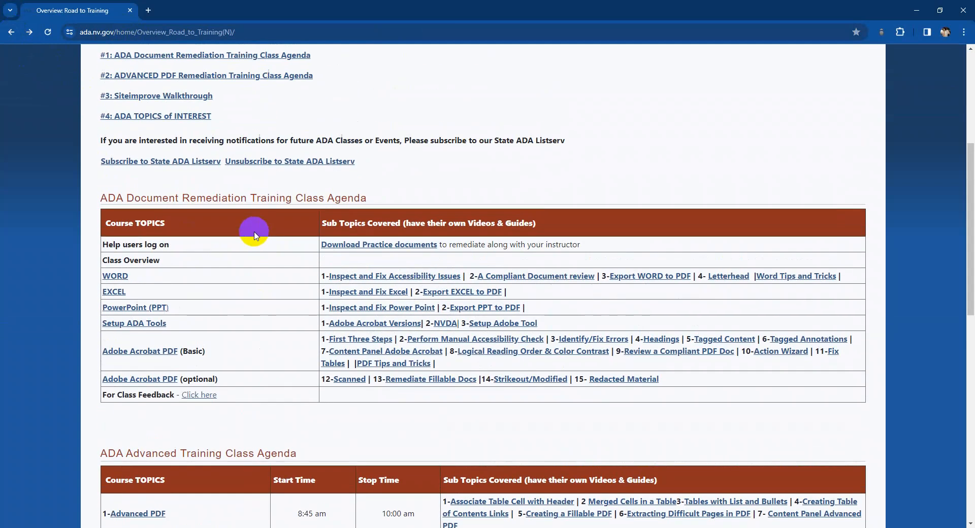